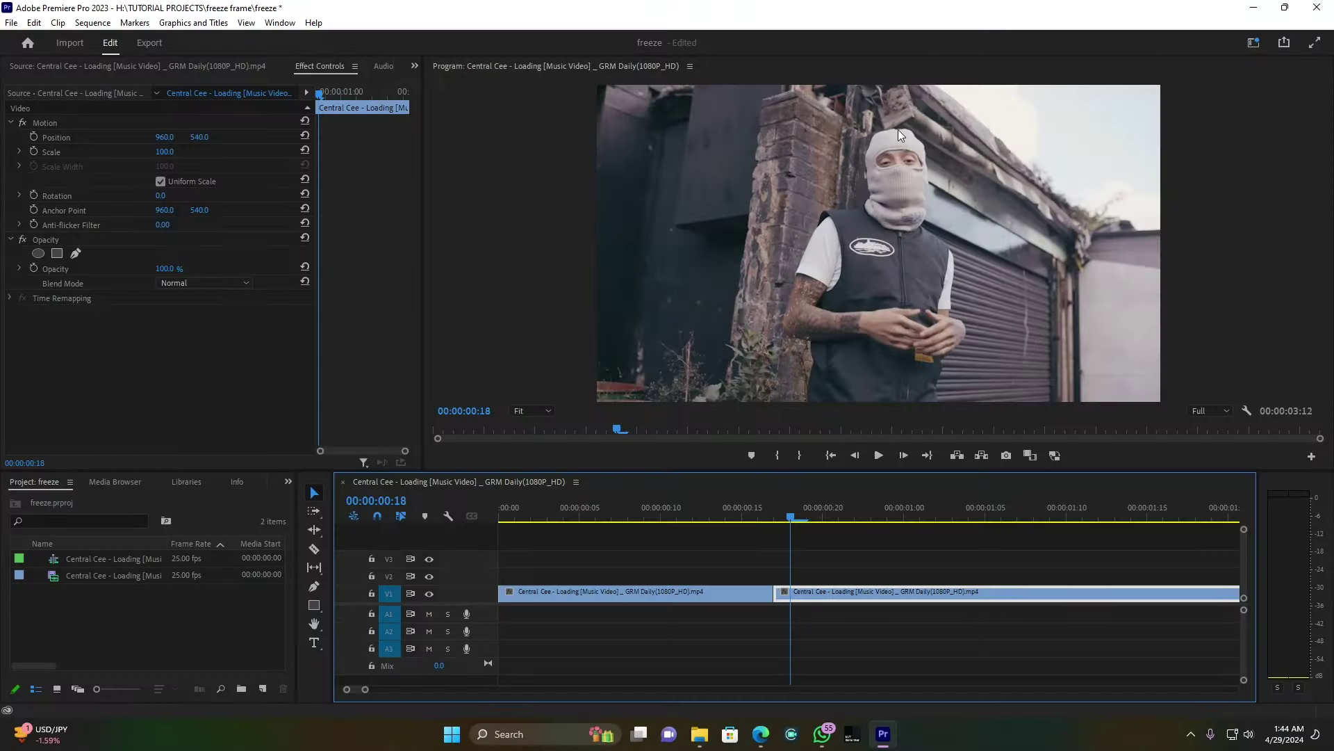
- Cut the second V1 clip at 00:00:00:18 to isolate its first frame as a one-frame piece
left_click_drag(793, 506, 768, 520)
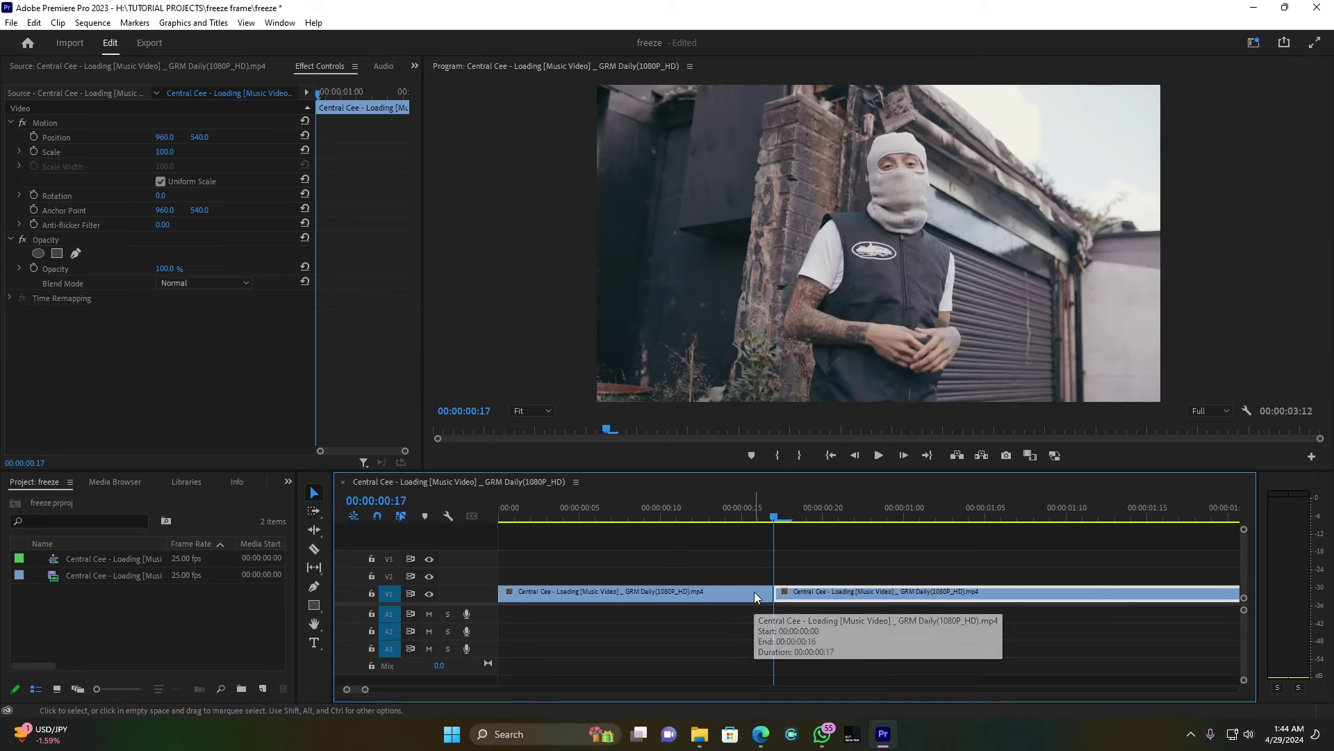
key("Right")
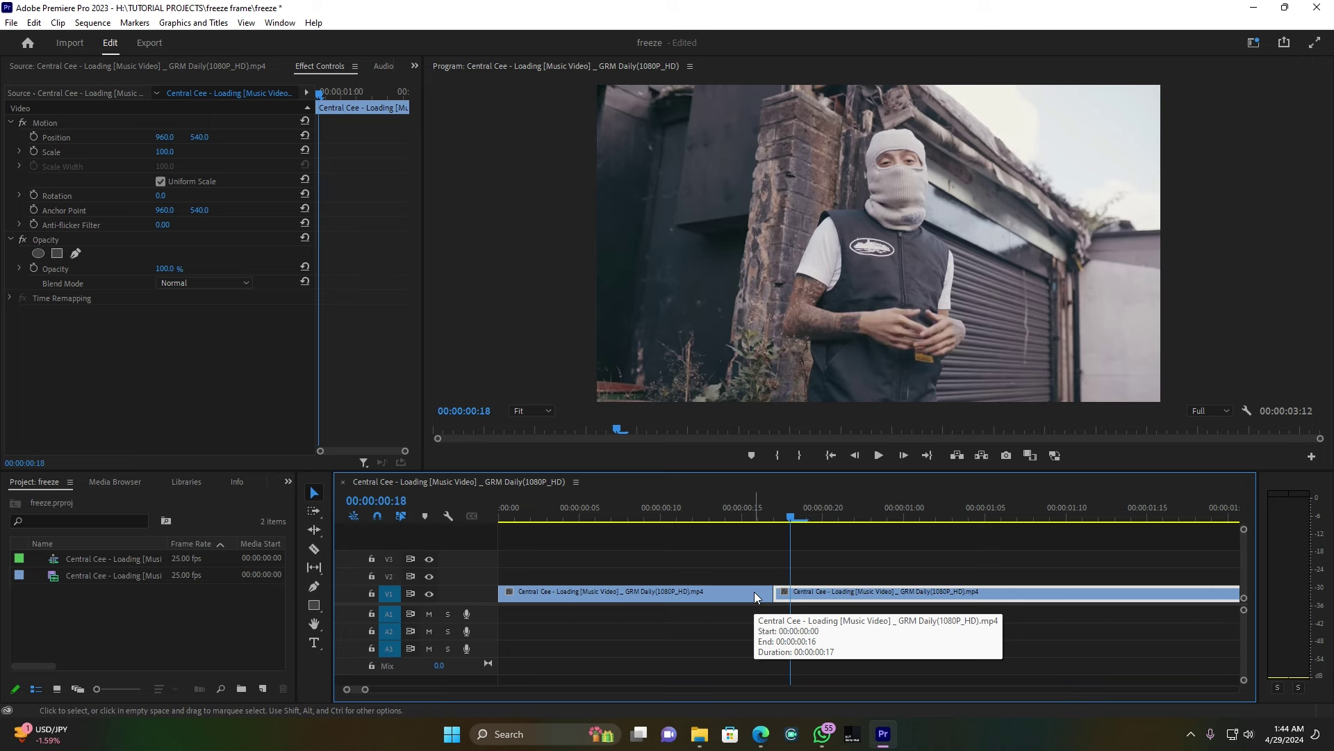
key("c")
left_click(793, 597)
key("v")
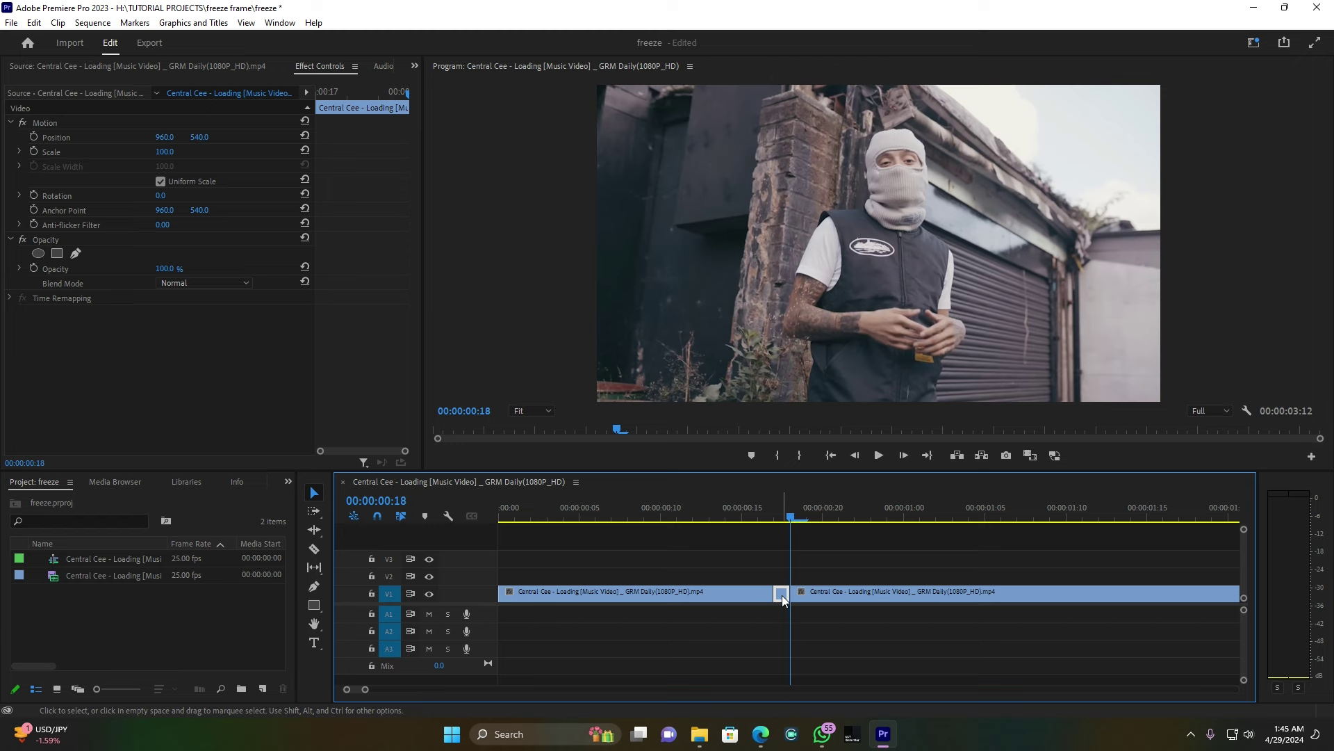
- Duplicate the one-frame piece onto V2 directly above the original and add a frame hold to the copy
left_click_drag(782, 595, 782, 581)
left_click(780, 508)
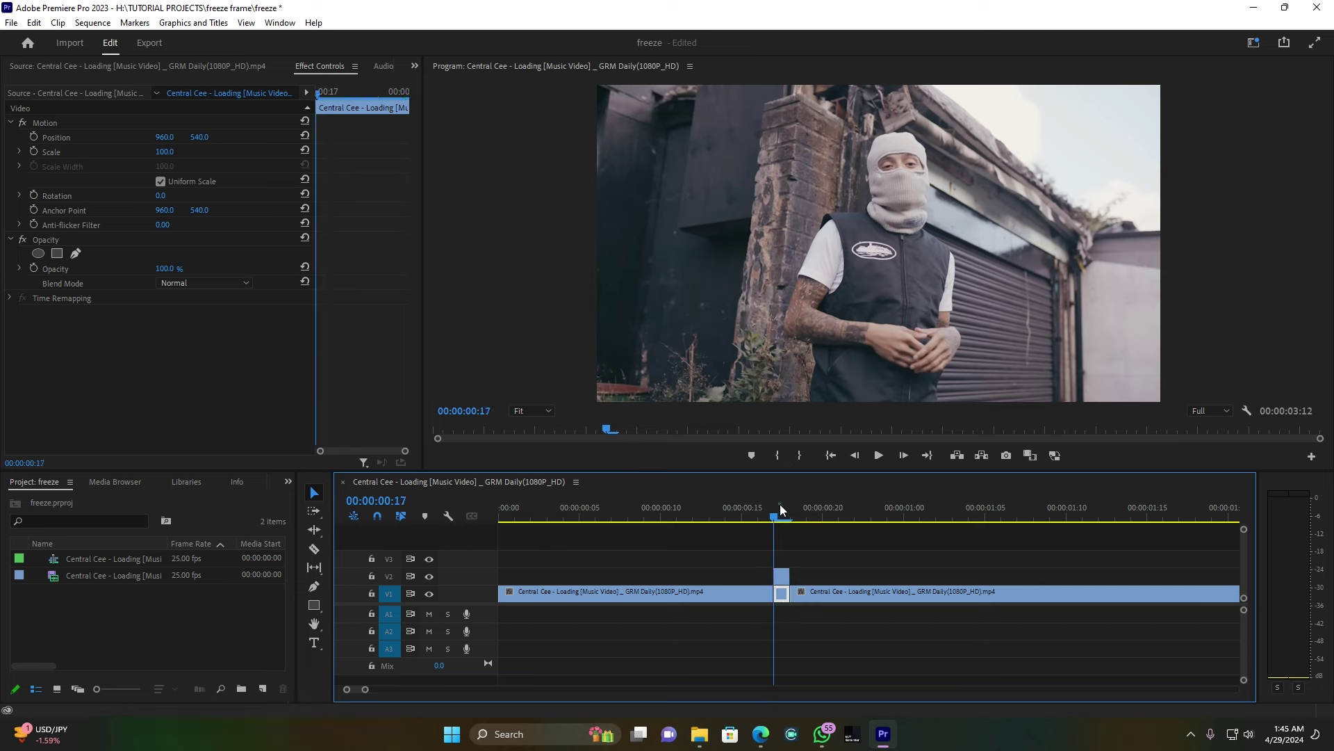
mouse_move(780, 508)
left_mouse_down()
mouse_move(740, 521)
mouse_move(781, 520)
left_mouse_up()
left_click(781, 577)
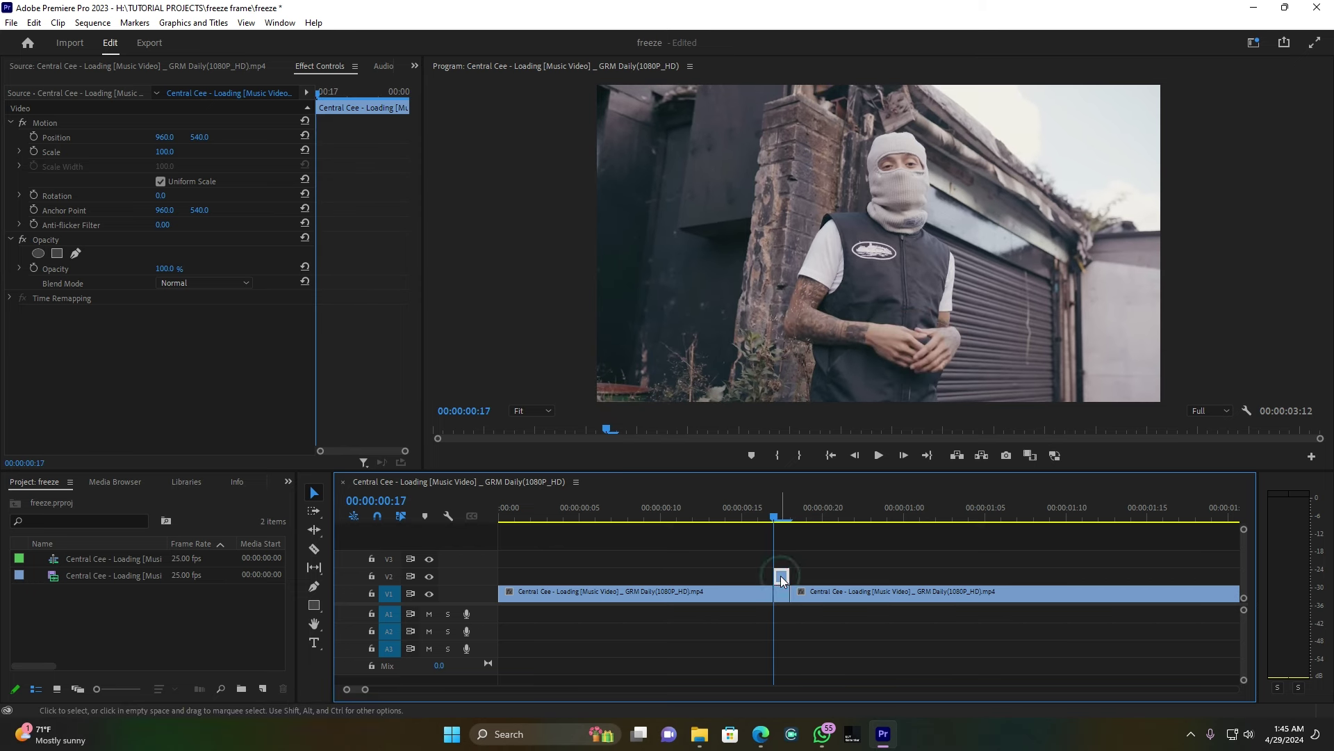
right_click(781, 578)
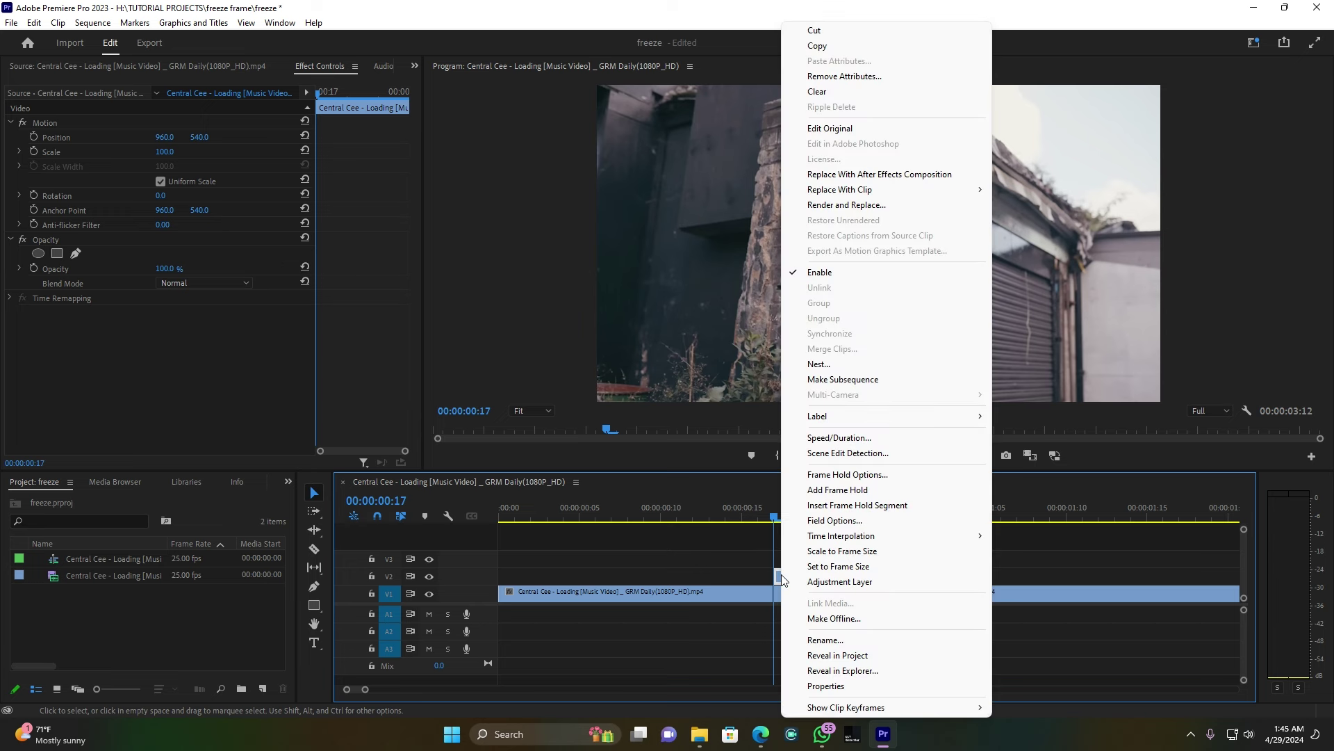
left_click(861, 490)
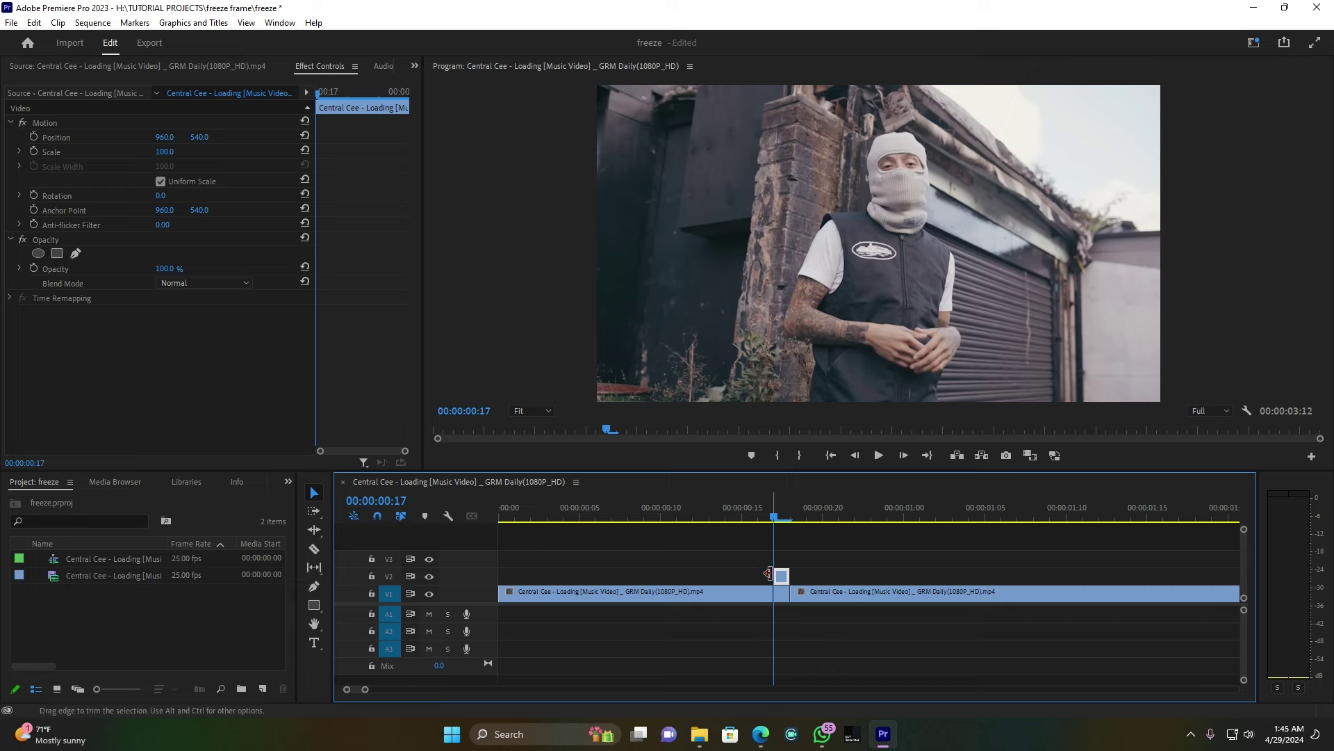
- Extend the start of the frozen V2 clip back to 00:00:00:12 so it overlaps the end of the first V1 clip
left_click_drag(768, 574, 726, 574)
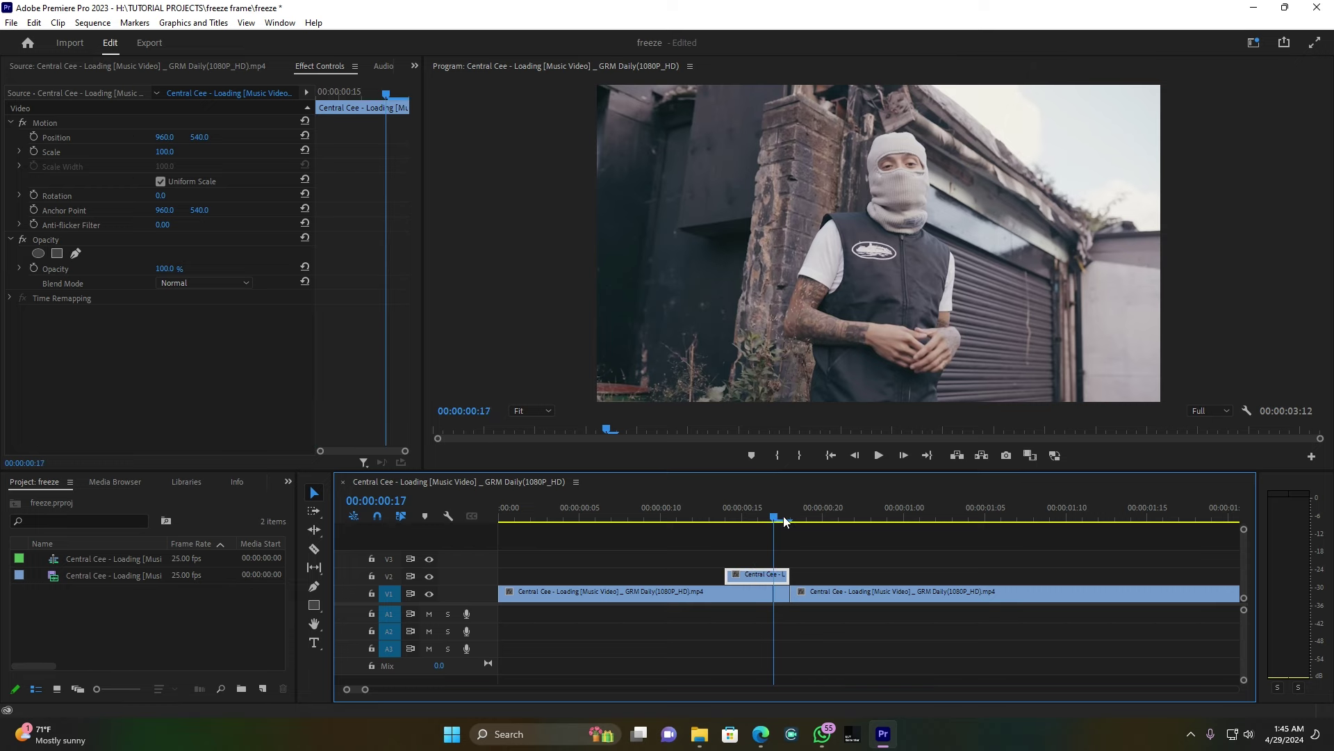
mouse_move(783, 516)
left_mouse_down()
mouse_move(741, 519)
mouse_move(773, 516)
left_mouse_up()
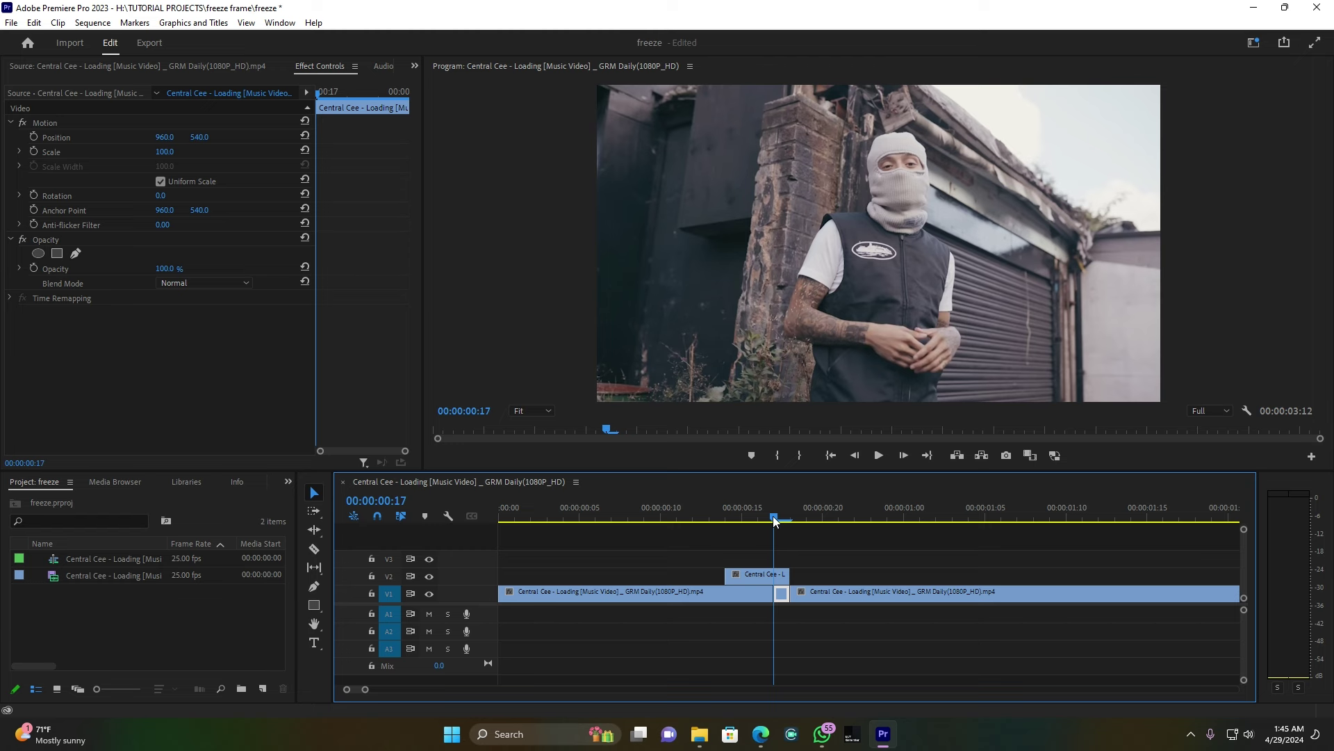
key("Left")
key("Left")
key("Left")
key("Left")
key("Left")
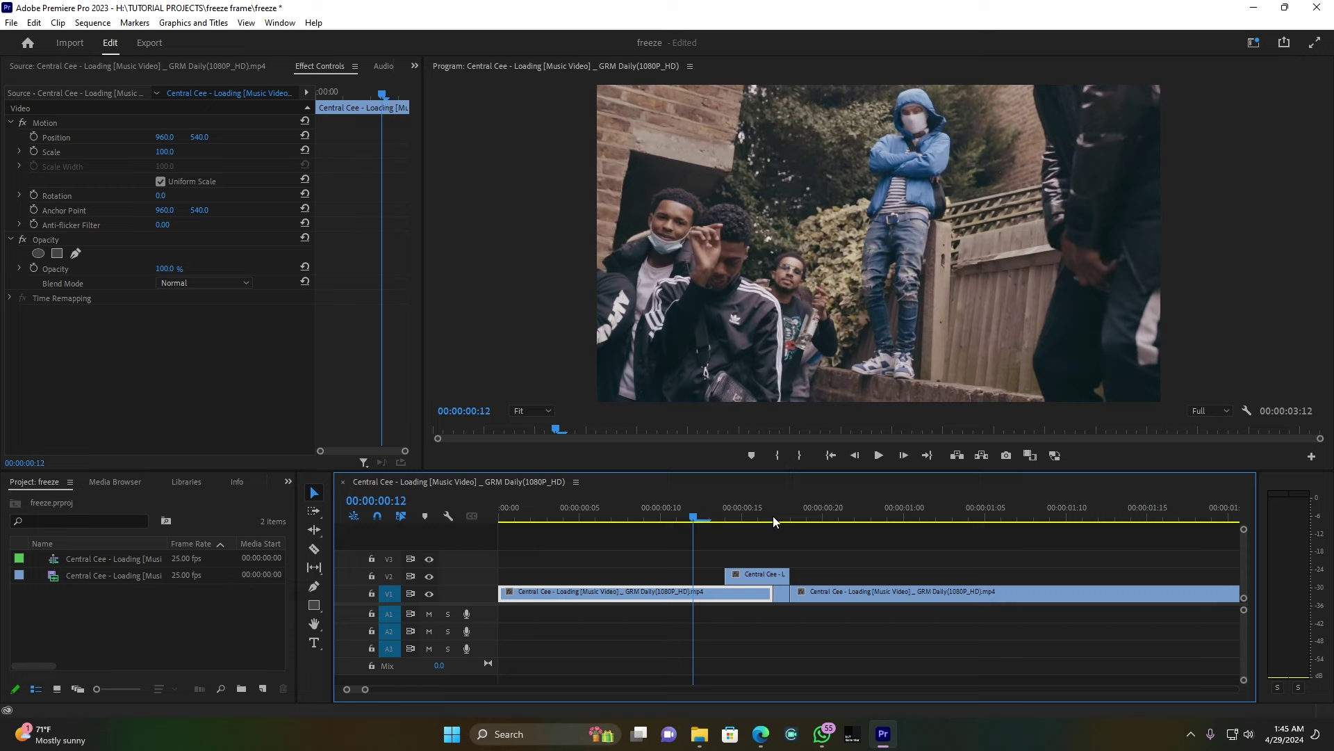
left_click_drag(726, 574, 694, 574)
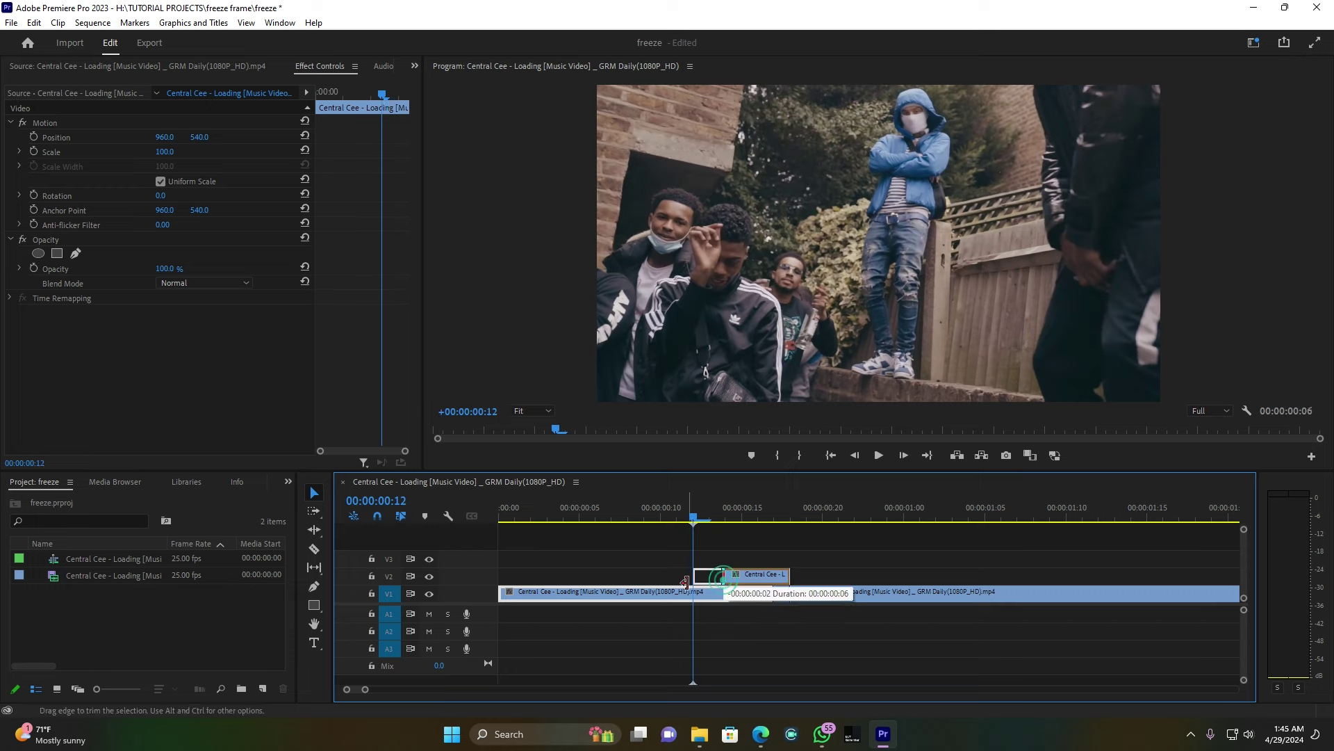
- Play back the section around the frozen V2 clip from 00:00:00:09 to check the timing of the freeze
left_click(691, 515)
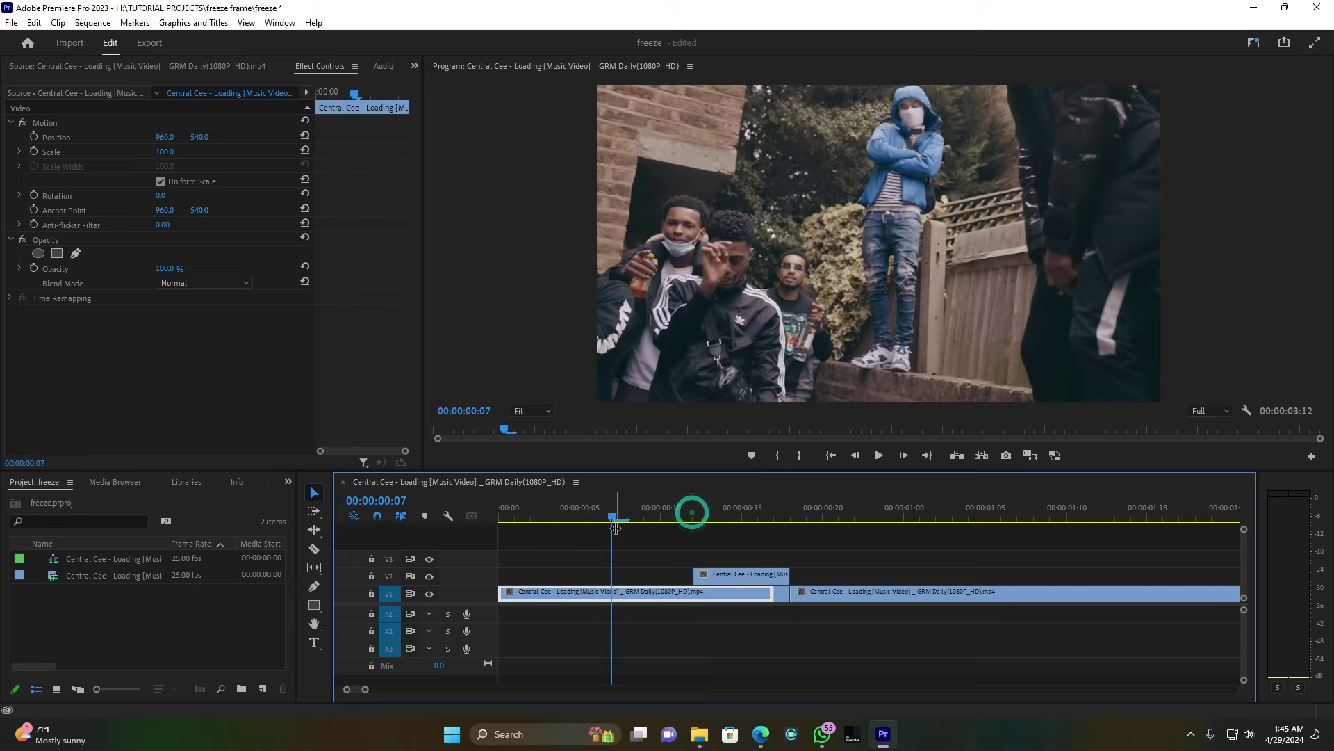
key("space")
left_click(645, 515)
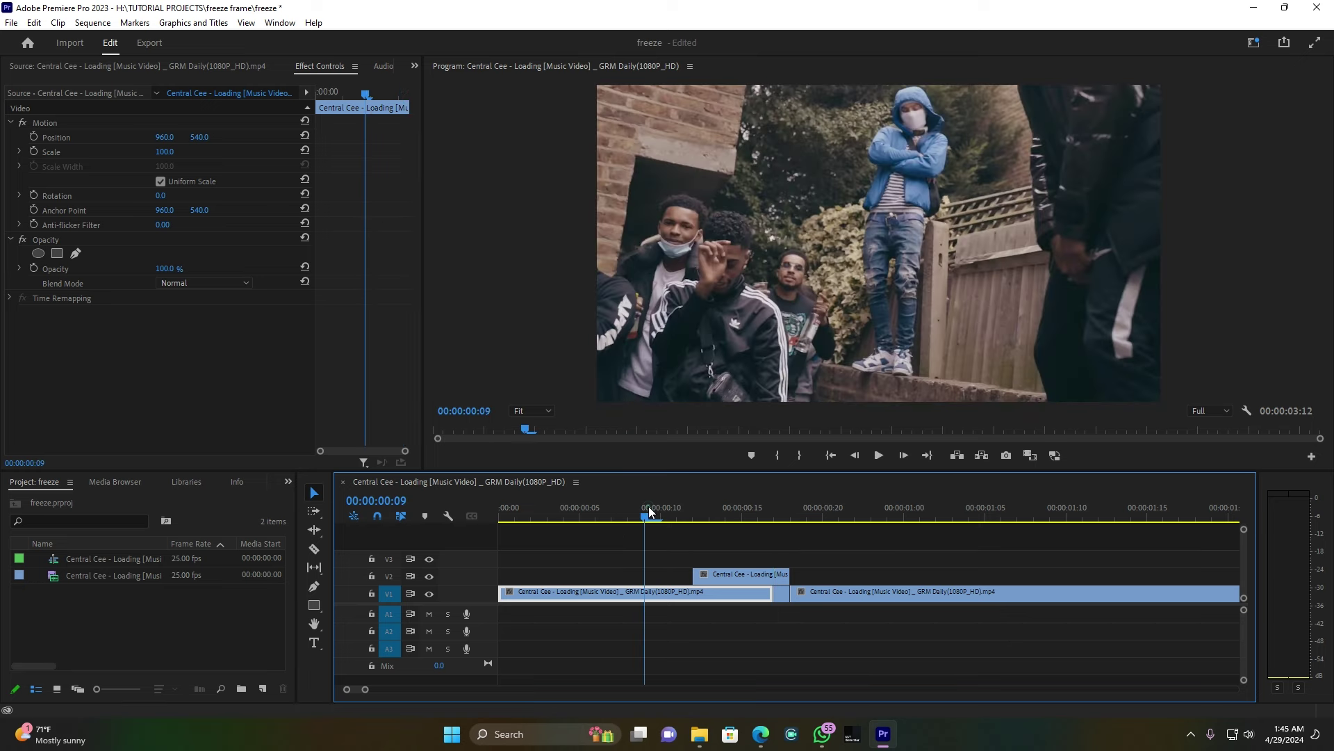
key("space")
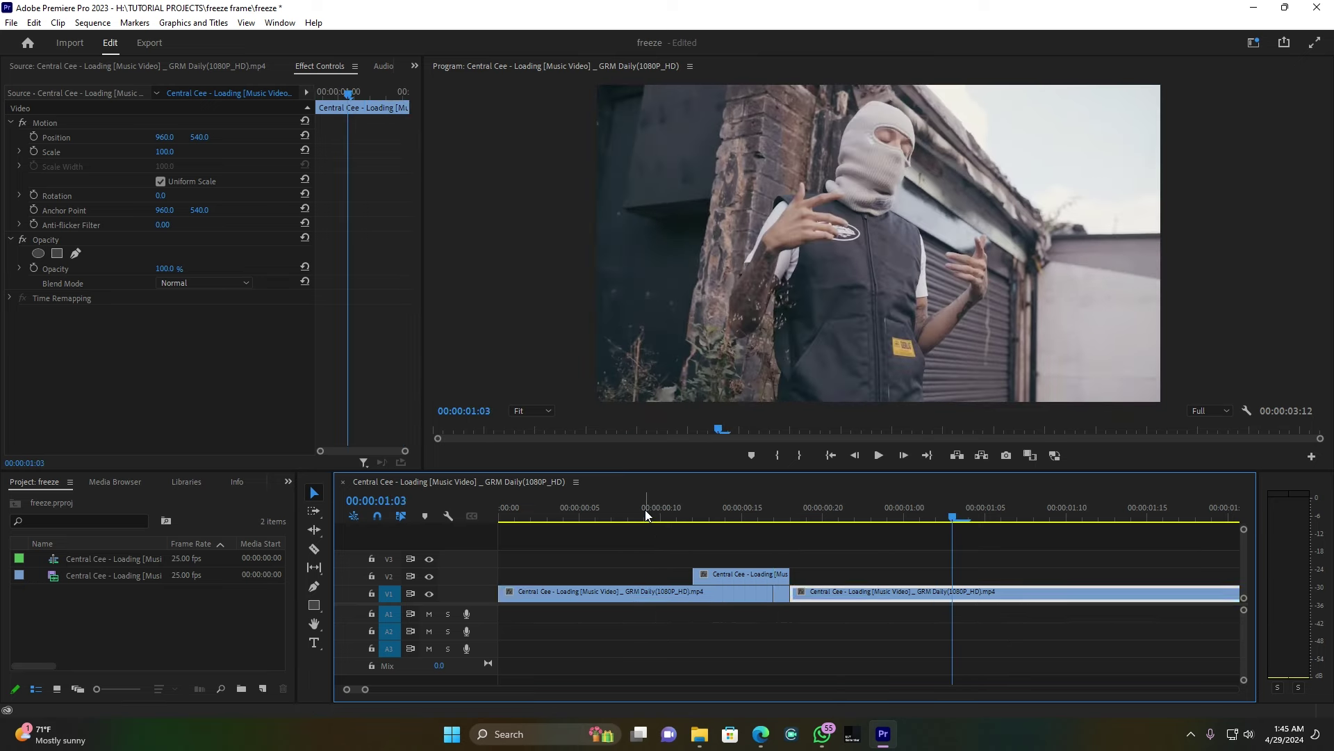
left_click(645, 510)
key("space")
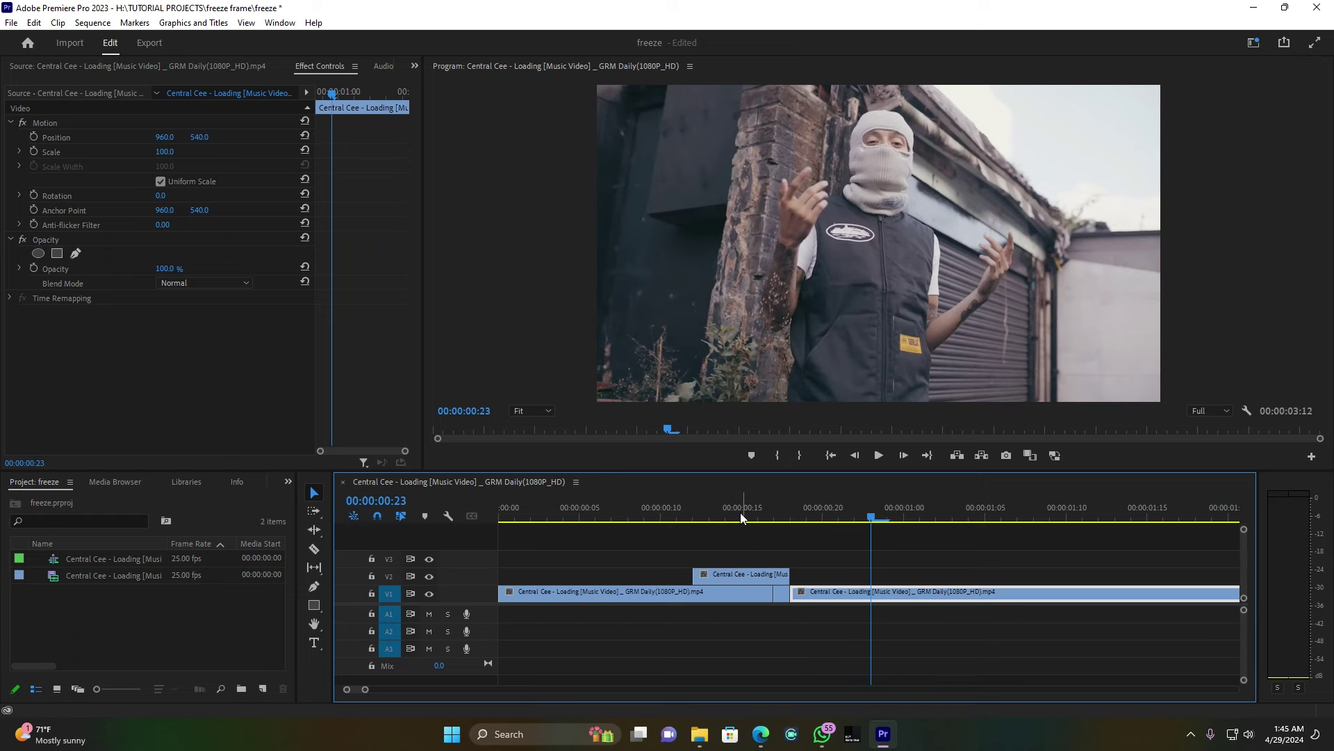
- Find the Crop video effect and apply it to the frozen V2 clip, with the playhead at 00:00:00:15
left_click(740, 512)
left_click(736, 570)
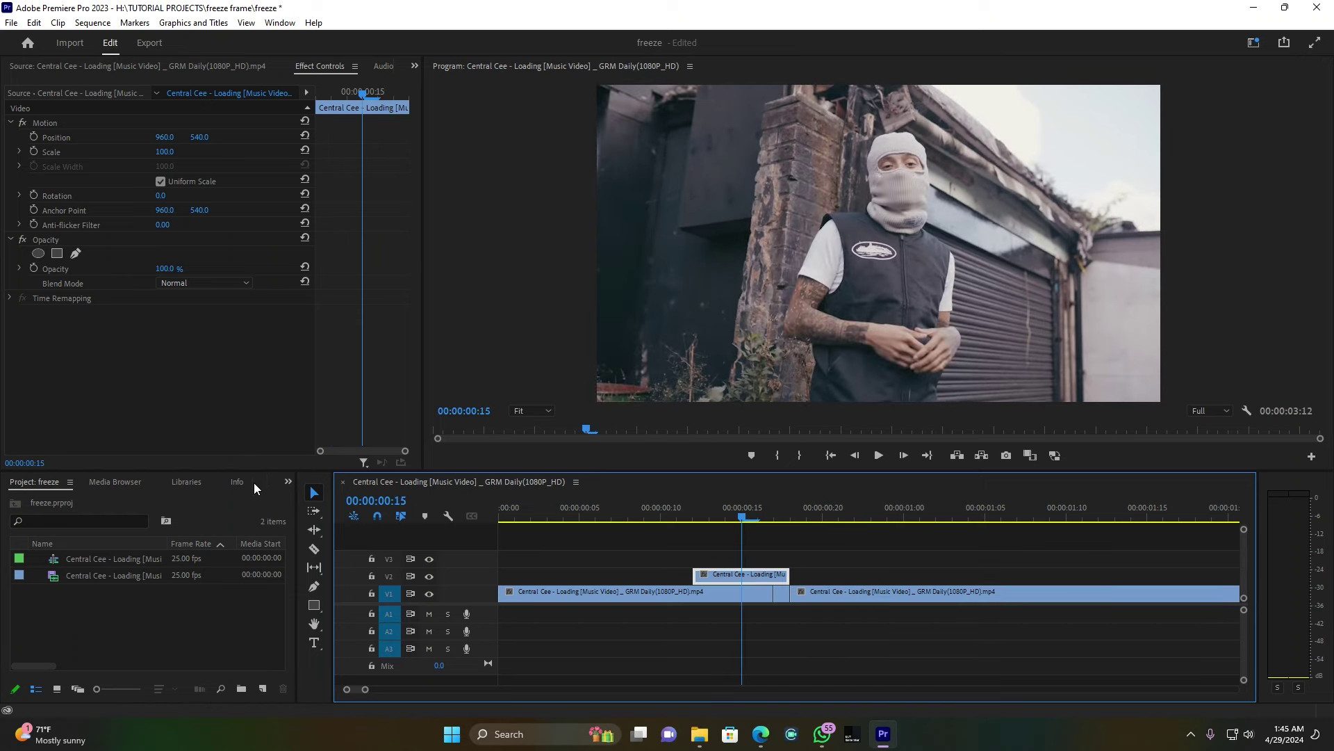
left_click(288, 481)
left_click(314, 554)
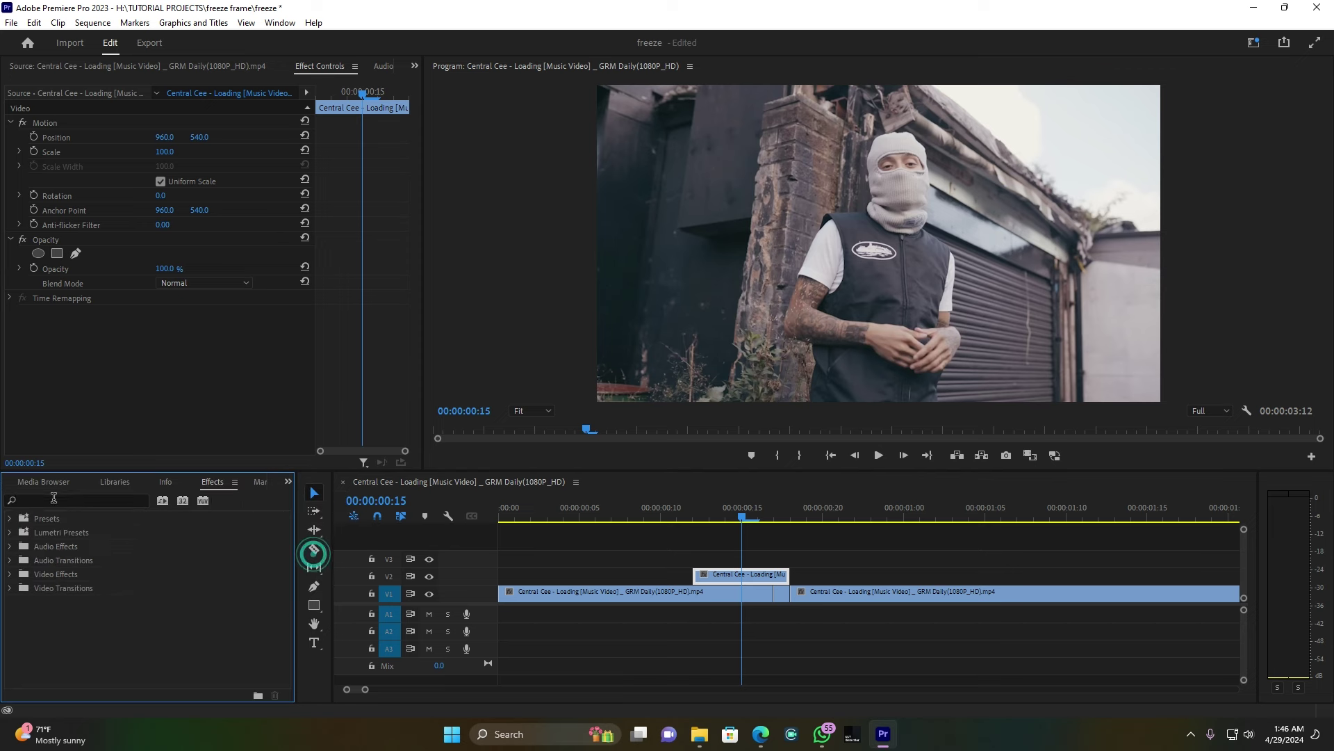
left_click(53, 498)
type("crop")
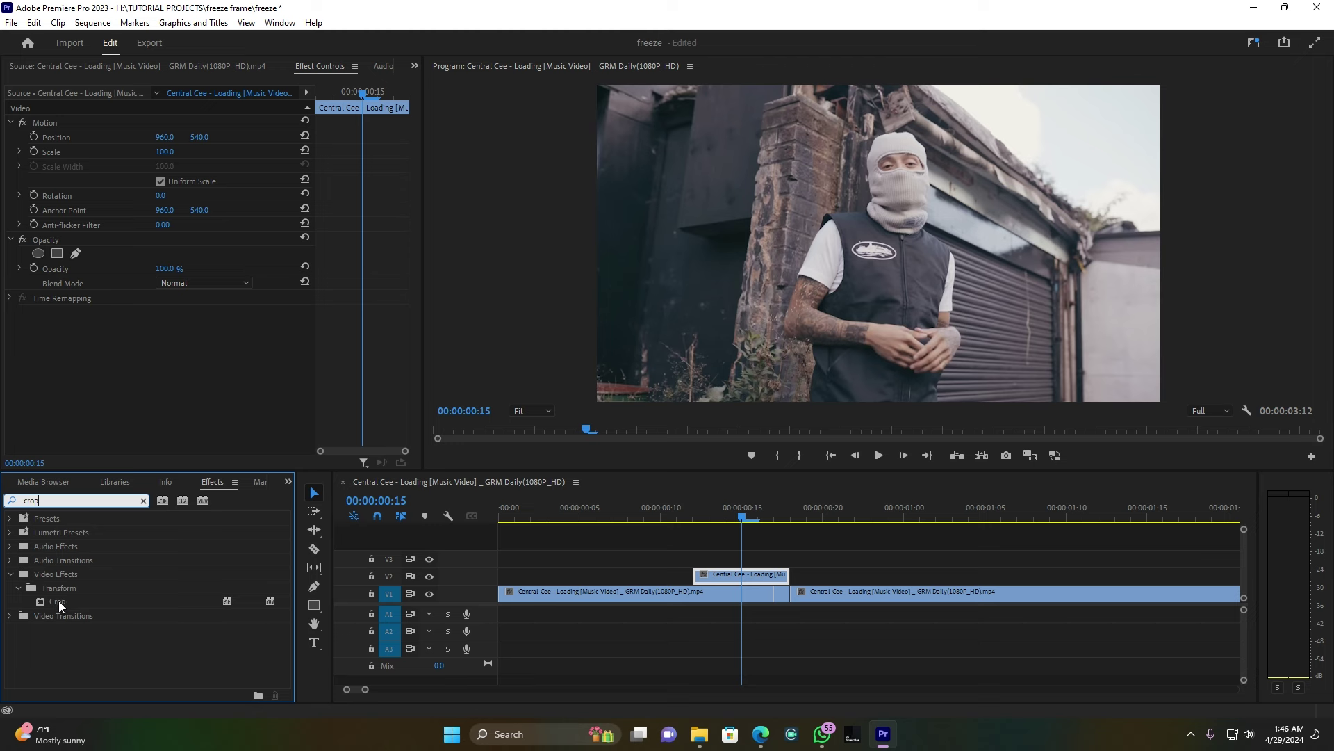
left_click_drag(57, 602, 753, 577)
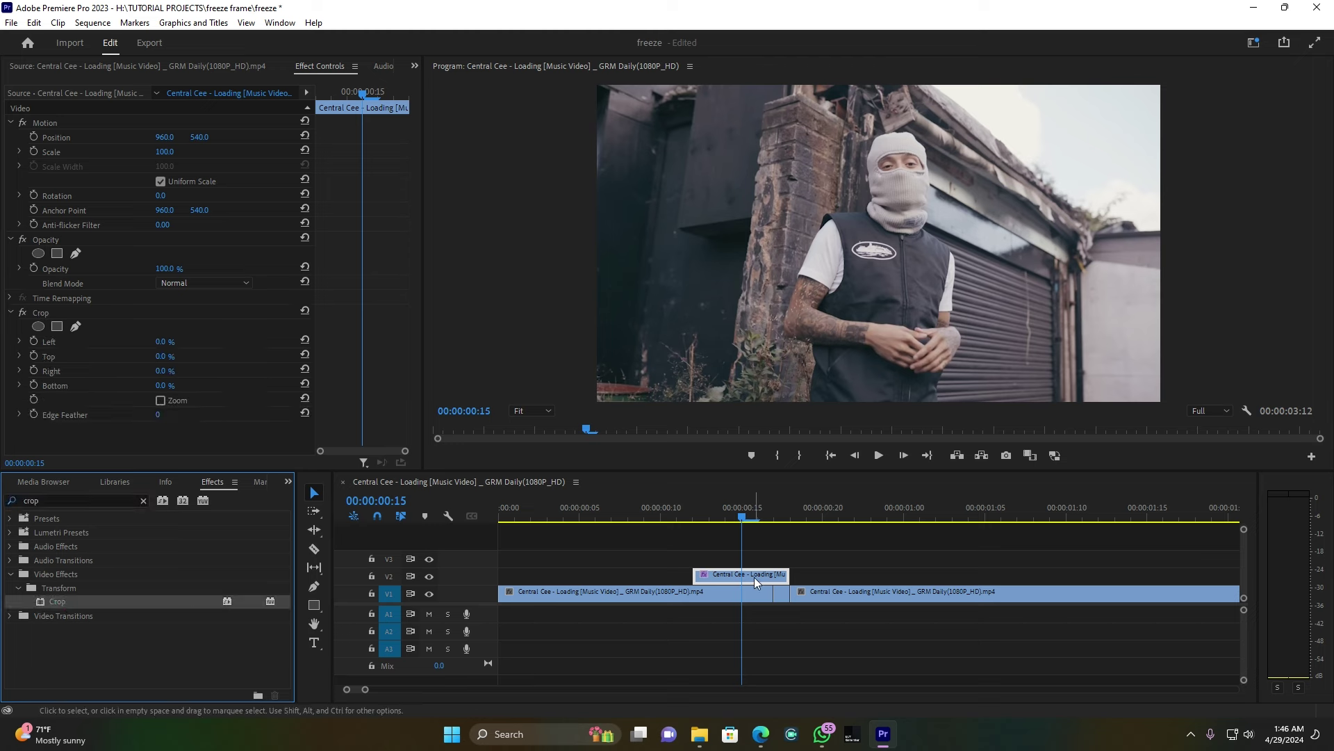
- Start a freehand pen mask on the Crop effect, tracing the vest's left edge from the frame's bottom up to the forearm
left_click(76, 327)
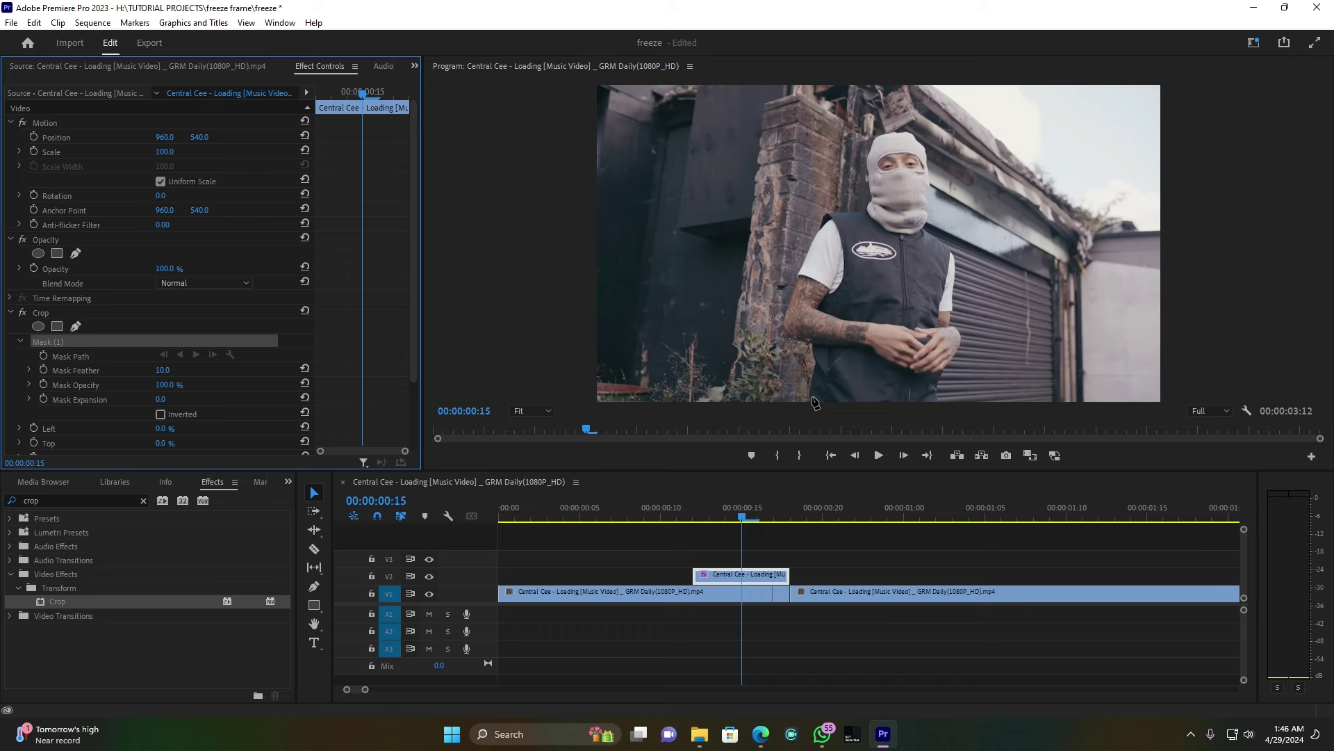
left_click(533, 412)
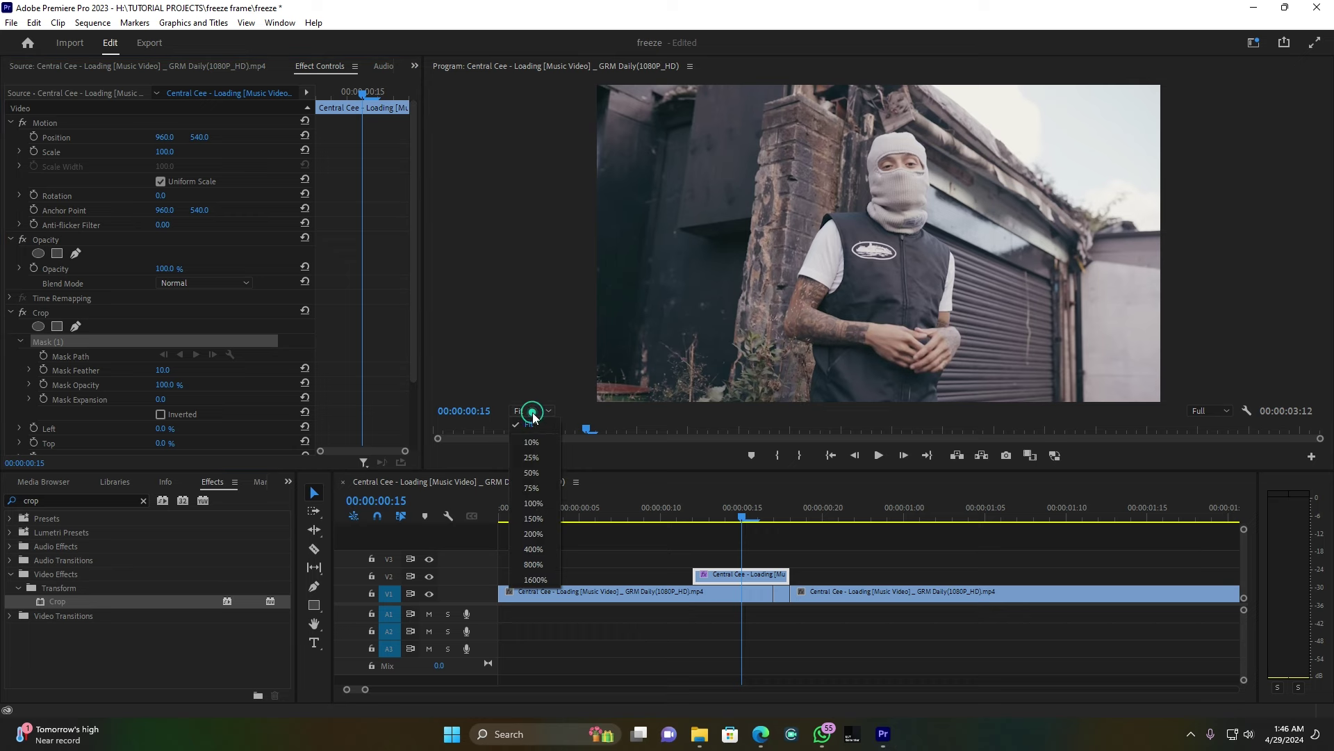
left_click(533, 519)
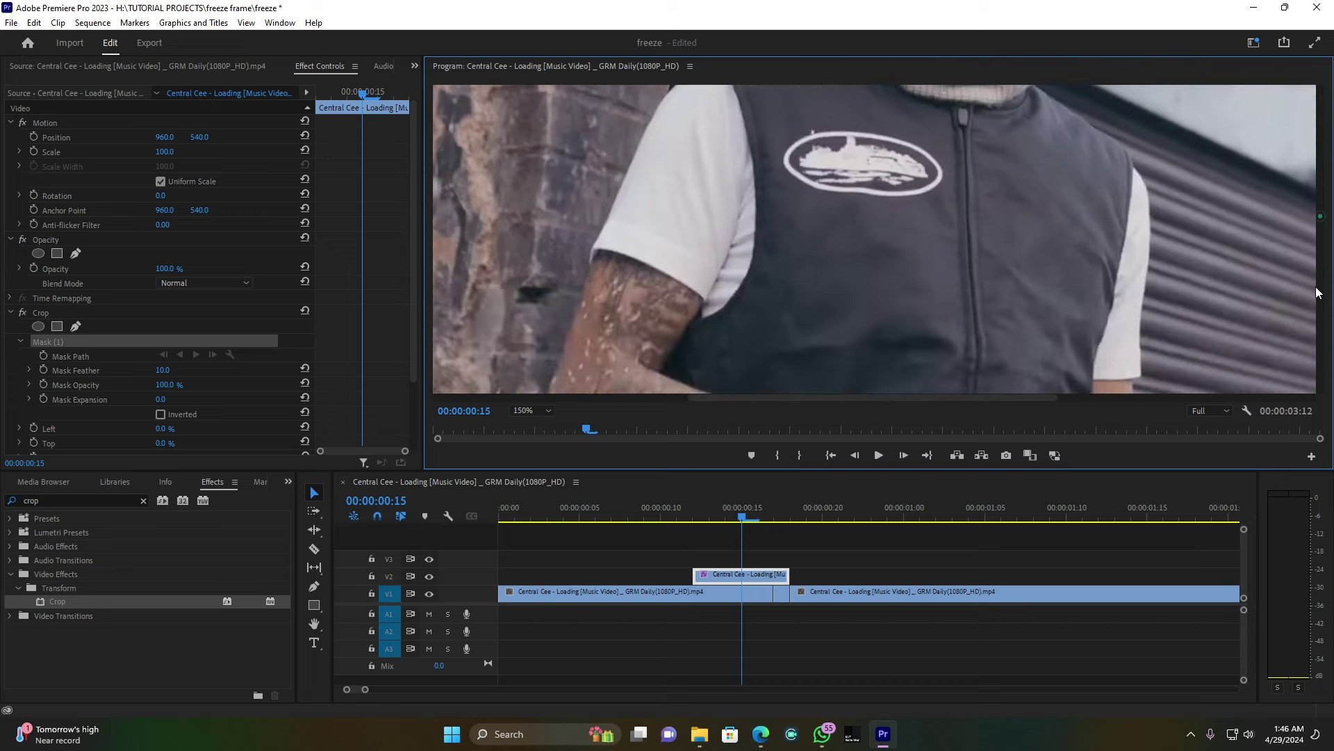
scroll(1319, 292, "down", 5)
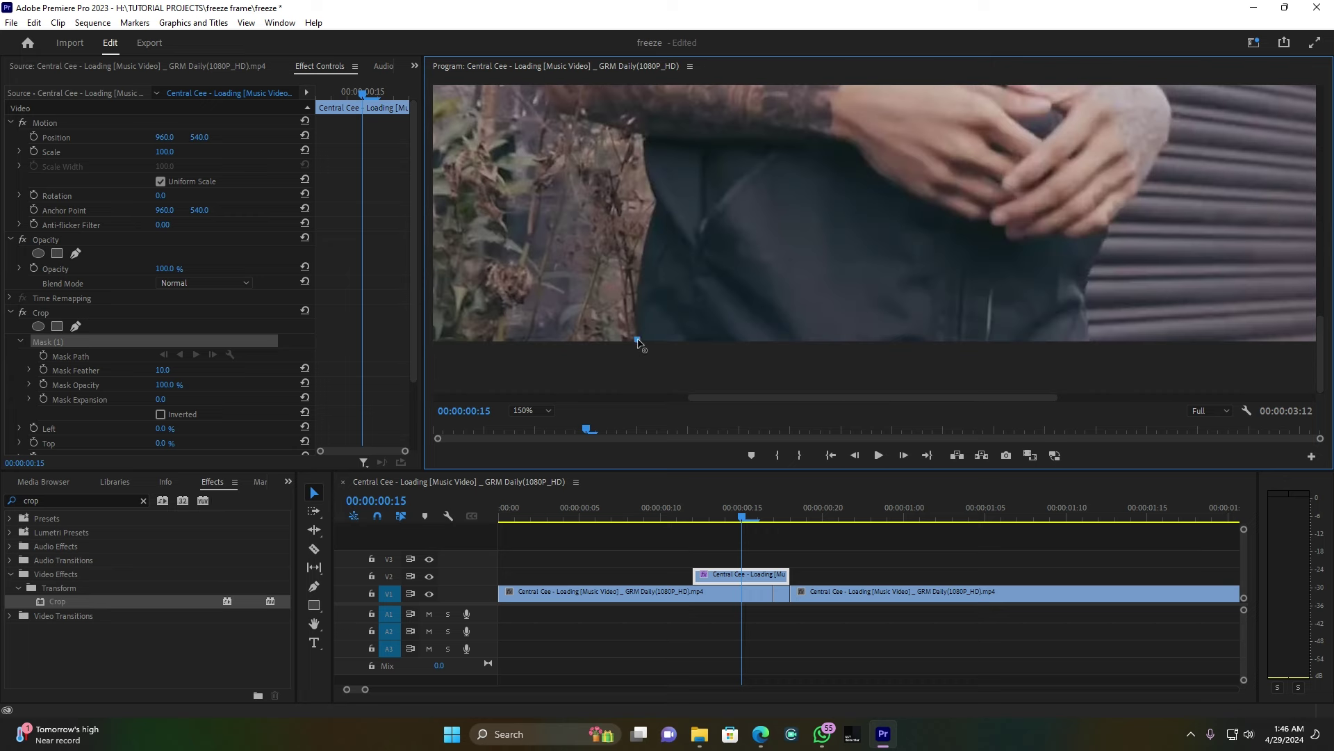
left_click(636, 285)
left_click(648, 237)
left_click(652, 201)
left_click(642, 157)
left_click(641, 137)
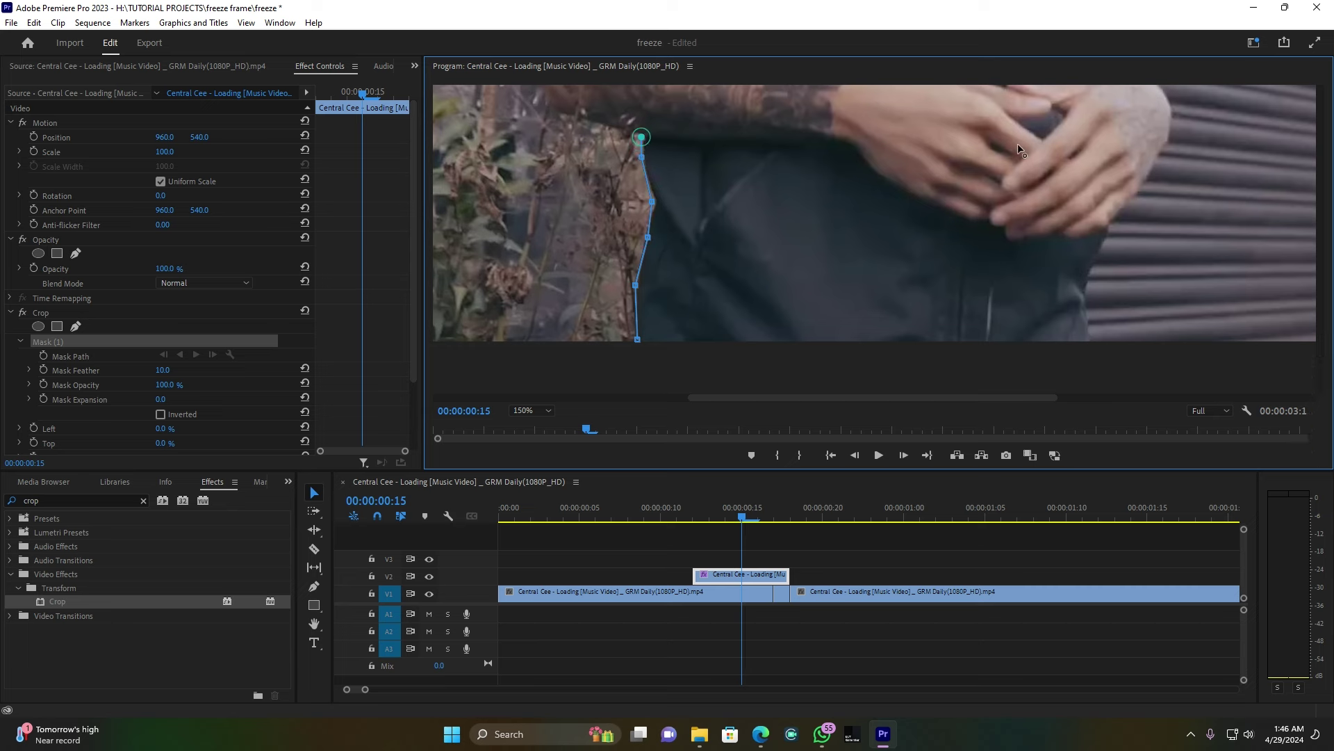
- Continue the mask outline around the man's arm, head, opposite shoulder and hands, and close it along the bottom of the frame
scroll(1324, 325, "up", 3)
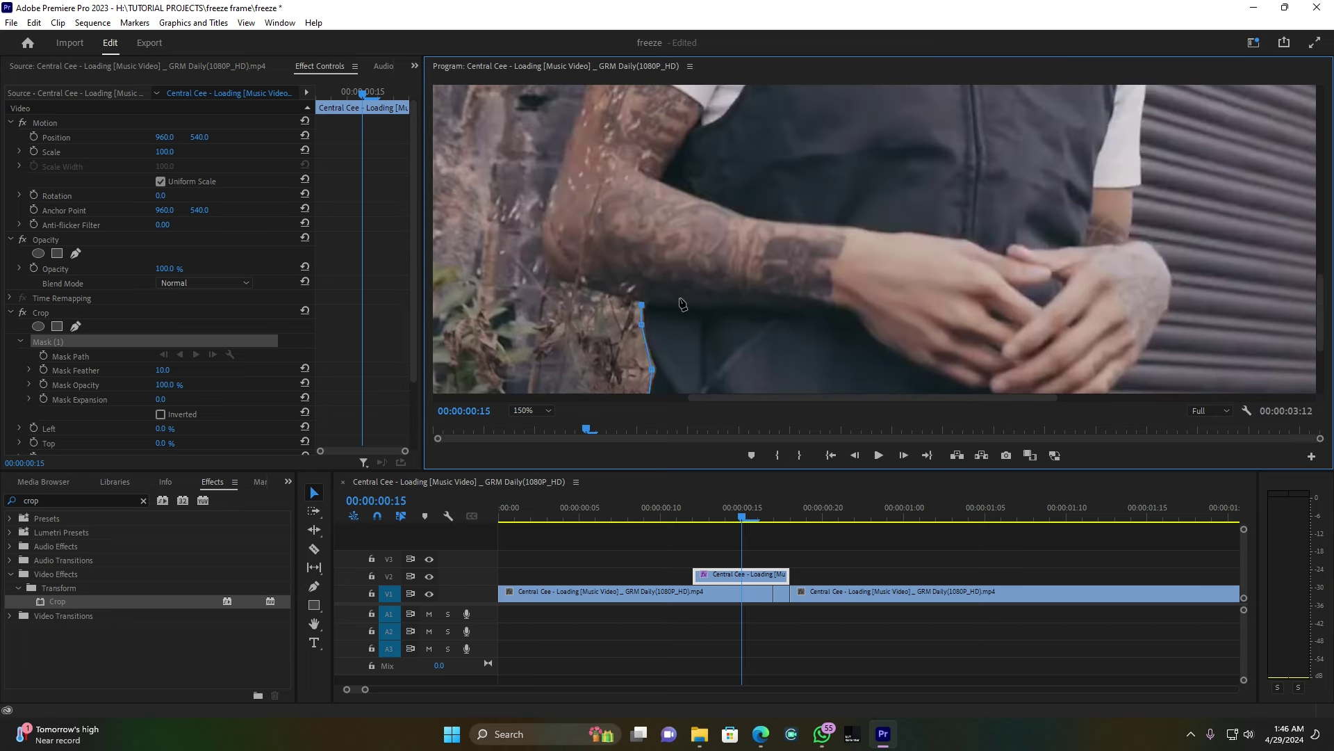
scroll(618, 217, "up", 4)
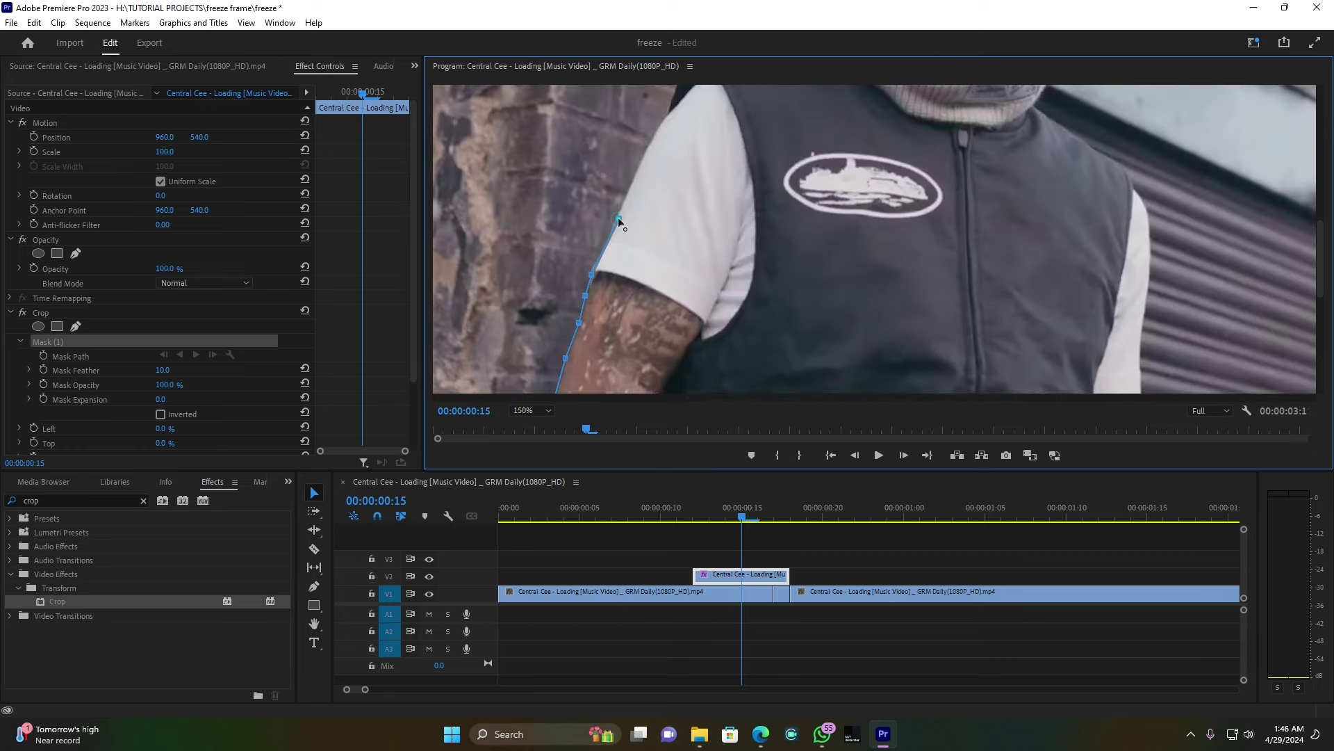
scroll(618, 217, "up", 4)
scroll(1014, 150, "up", 3)
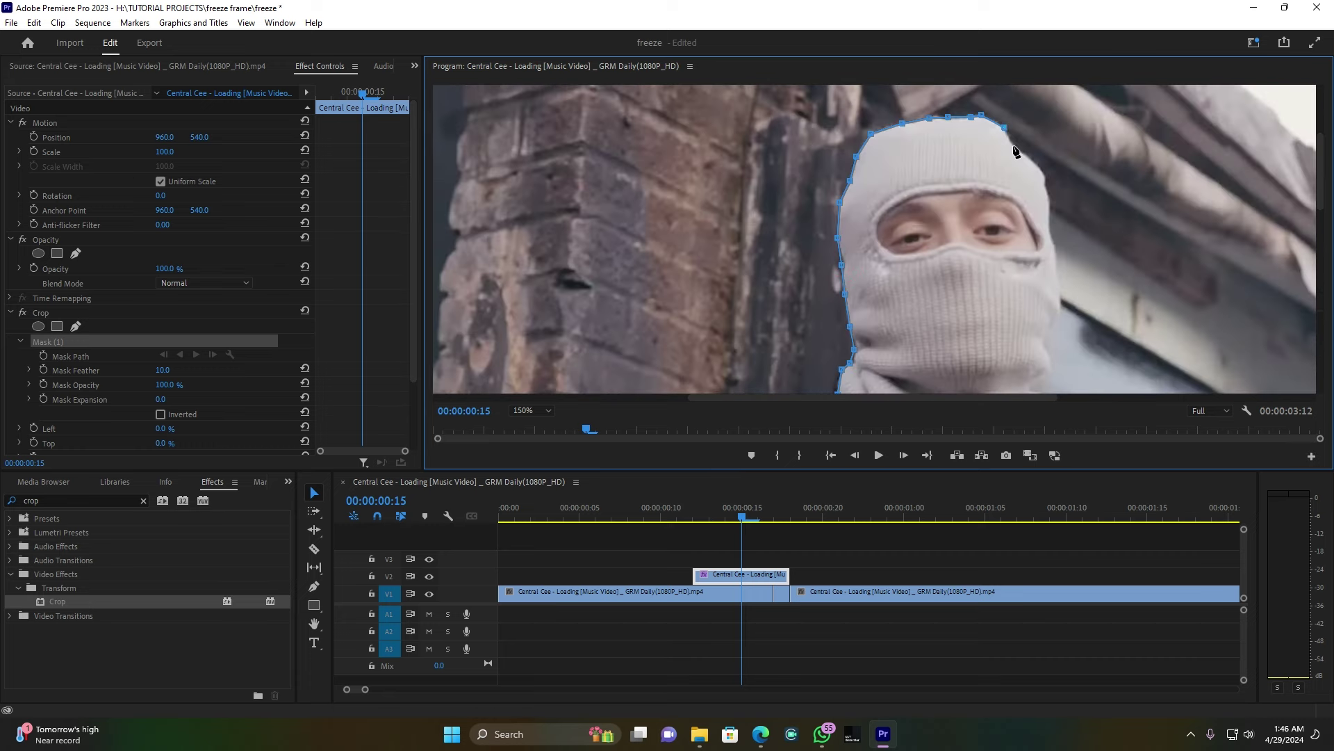
scroll(1035, 202, "down", 4)
scroll(1320, 230, "down", 4)
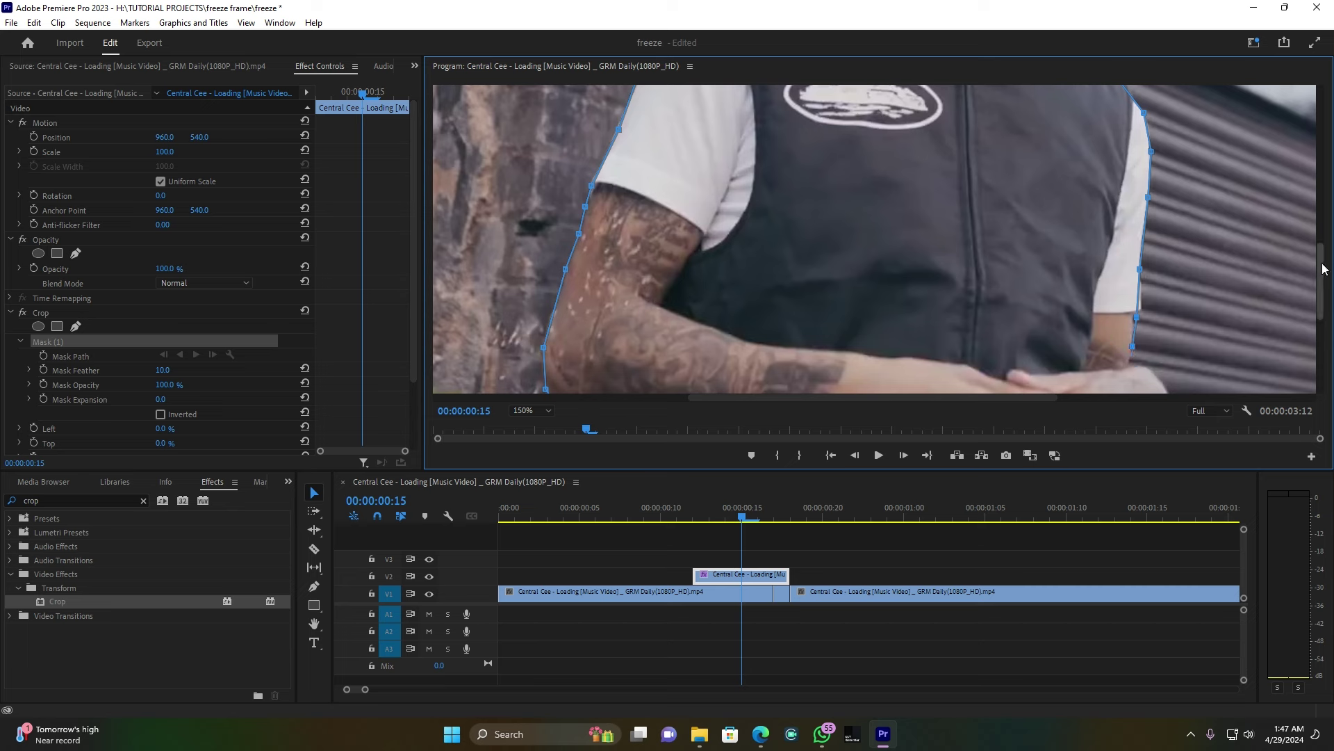
scroll(1323, 269, "down", 6)
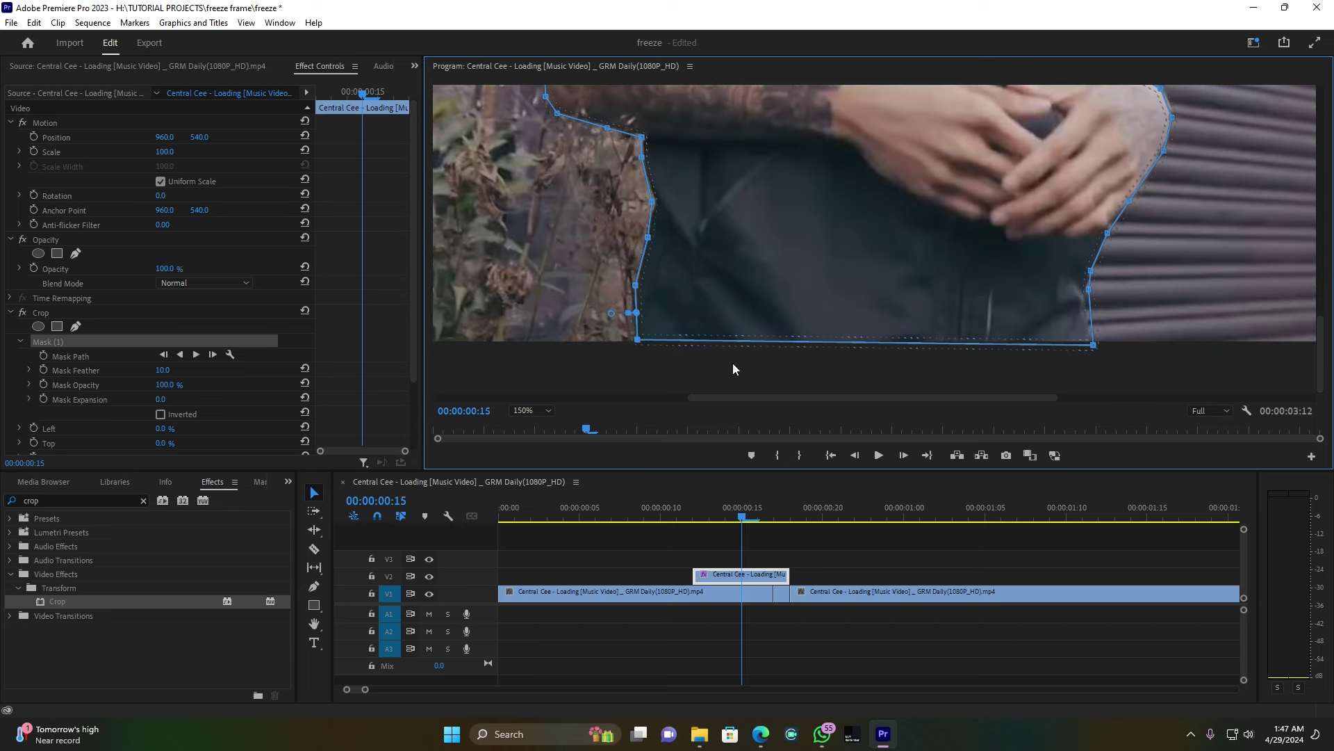
left_click(533, 410)
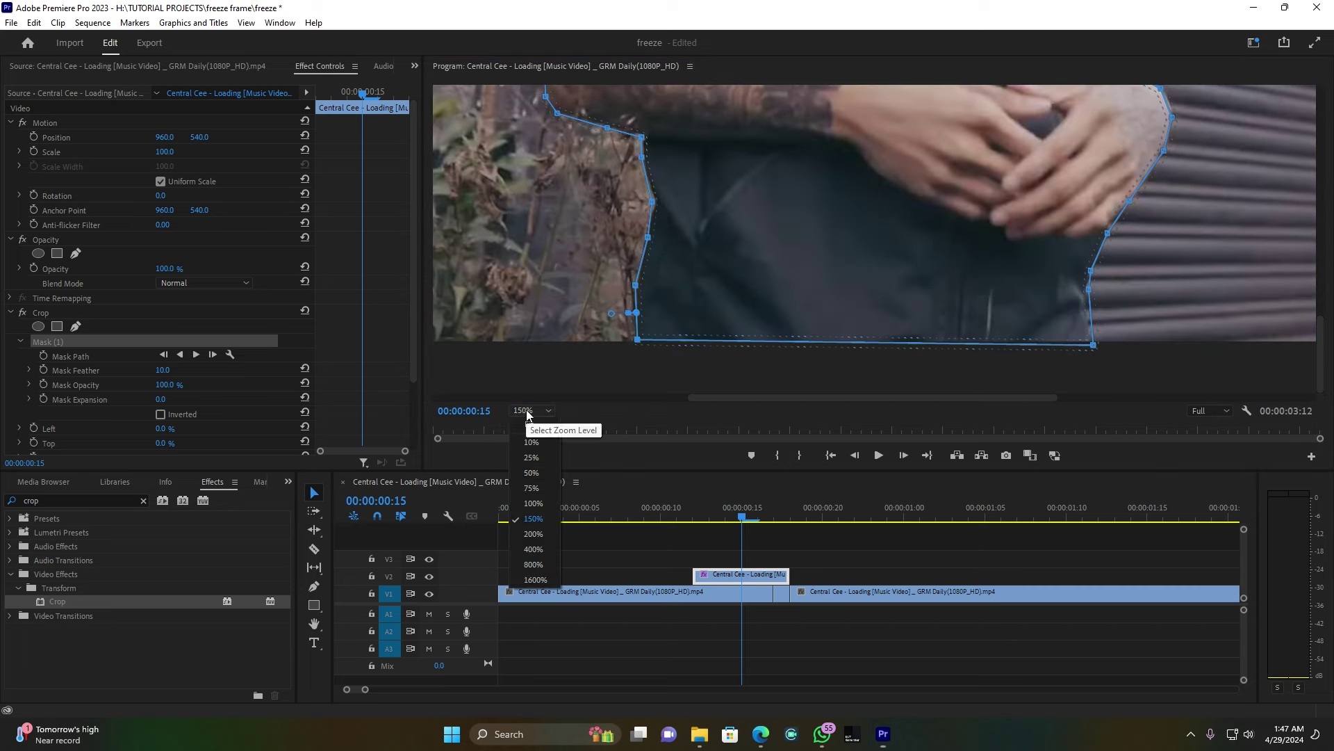
left_click(532, 423)
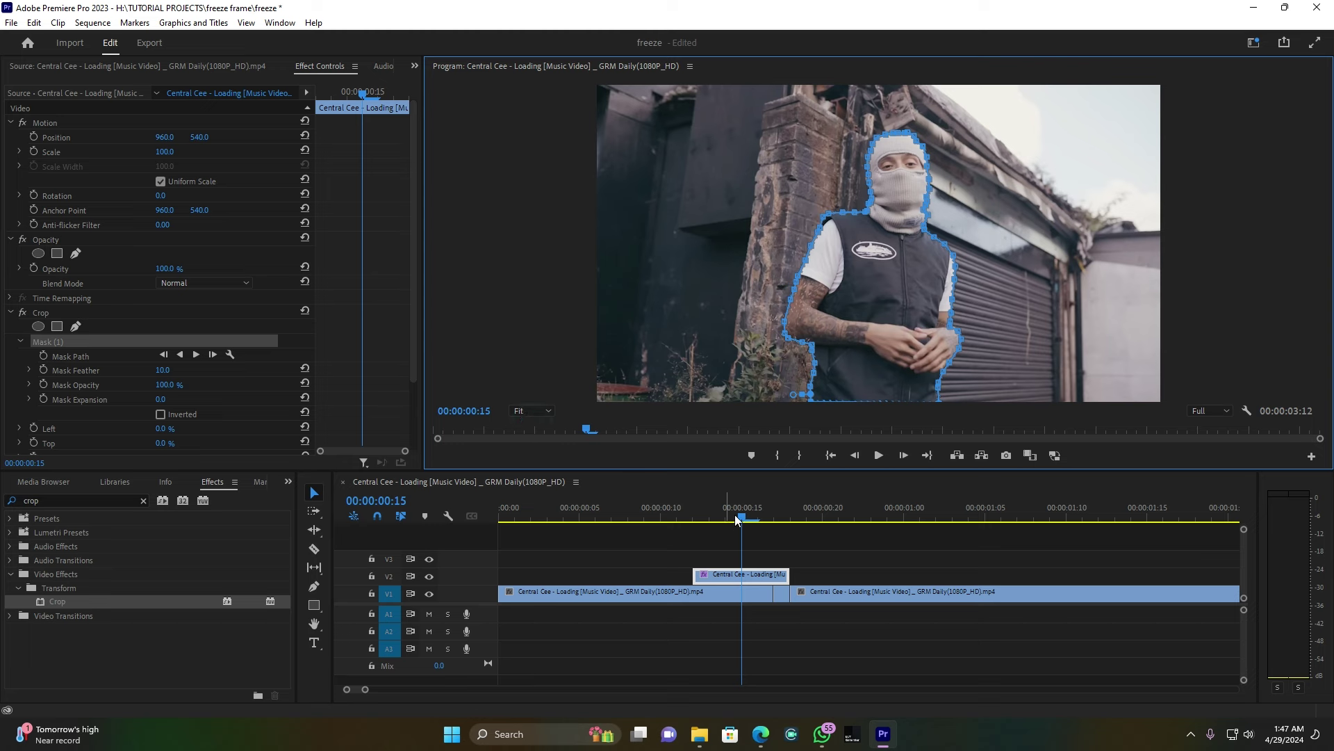
- Set the Crop effect's Left value to 100% and invert its mask so only the masked man remains over the first shot
left_click_drag(736, 520, 709, 520)
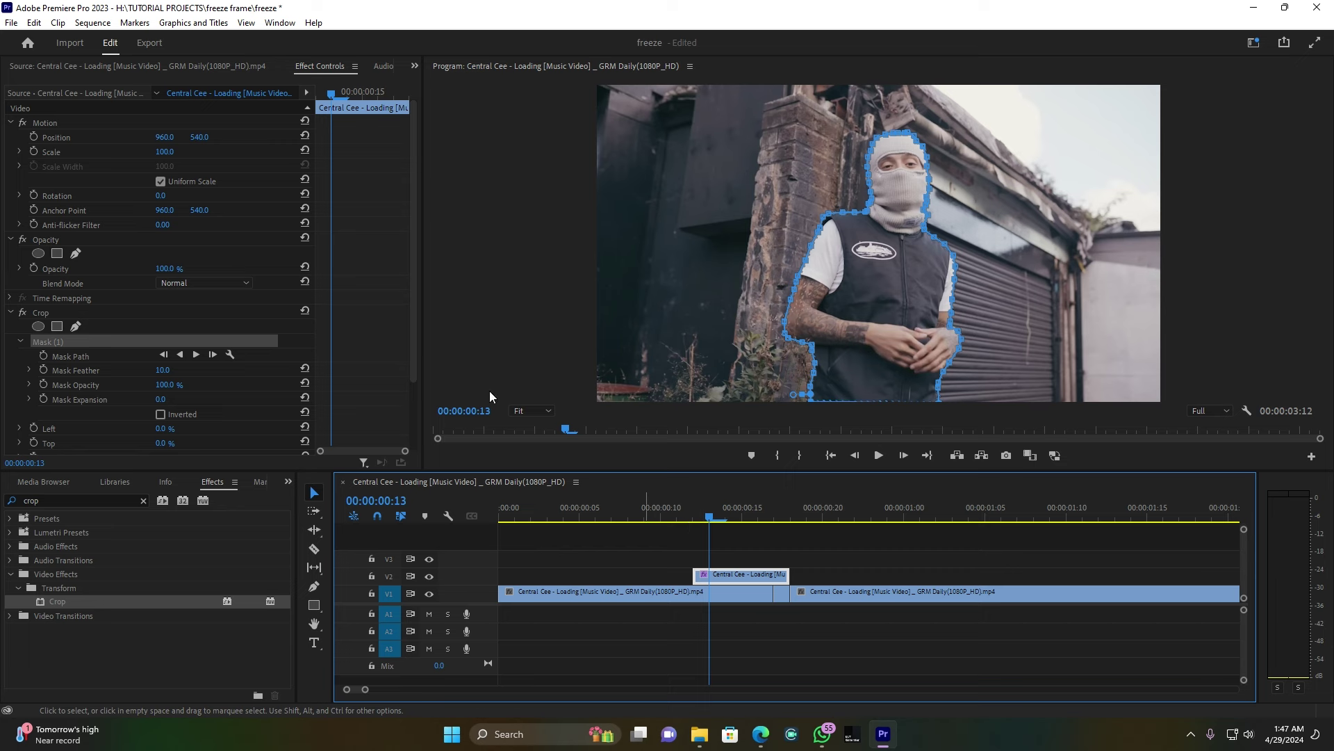
left_click_drag(411, 307, 408, 354)
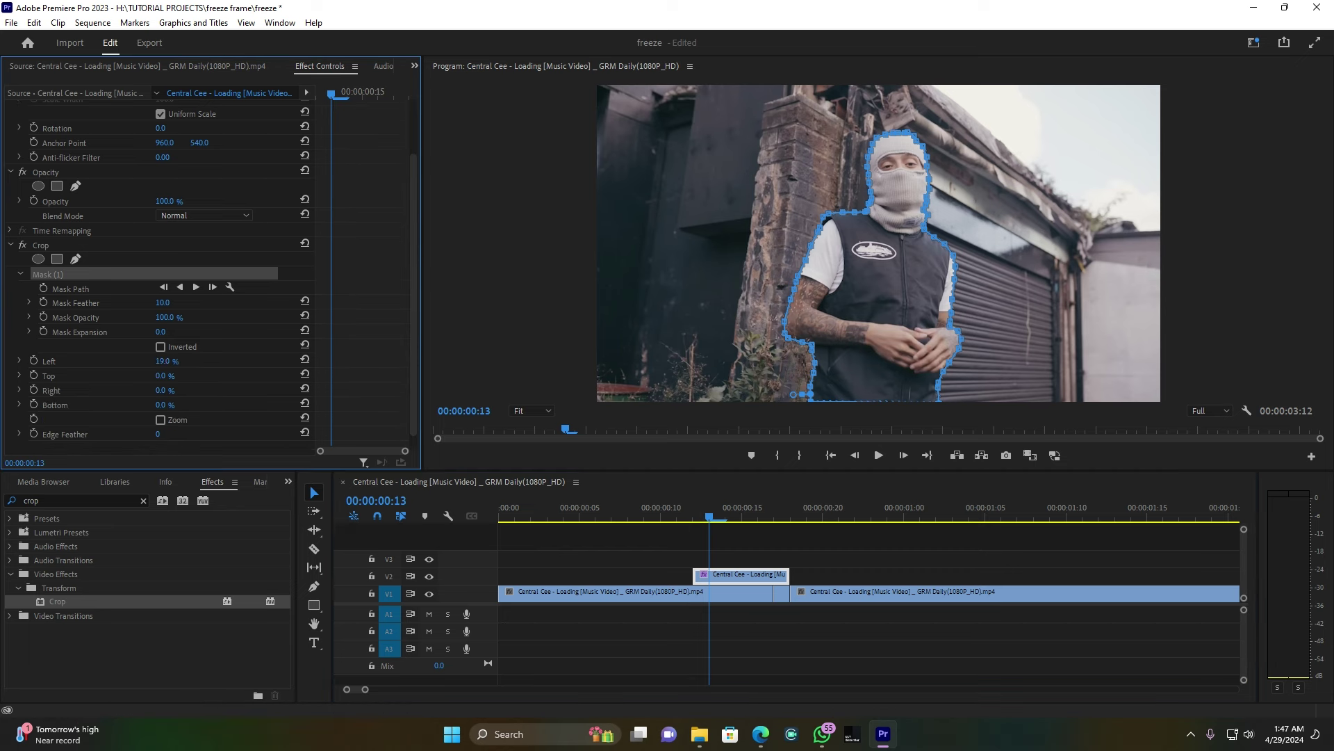
mouse_move(164, 362)
left_mouse_down()
mouse_move(196, 362)
mouse_move(164, 360)
left_mouse_up()
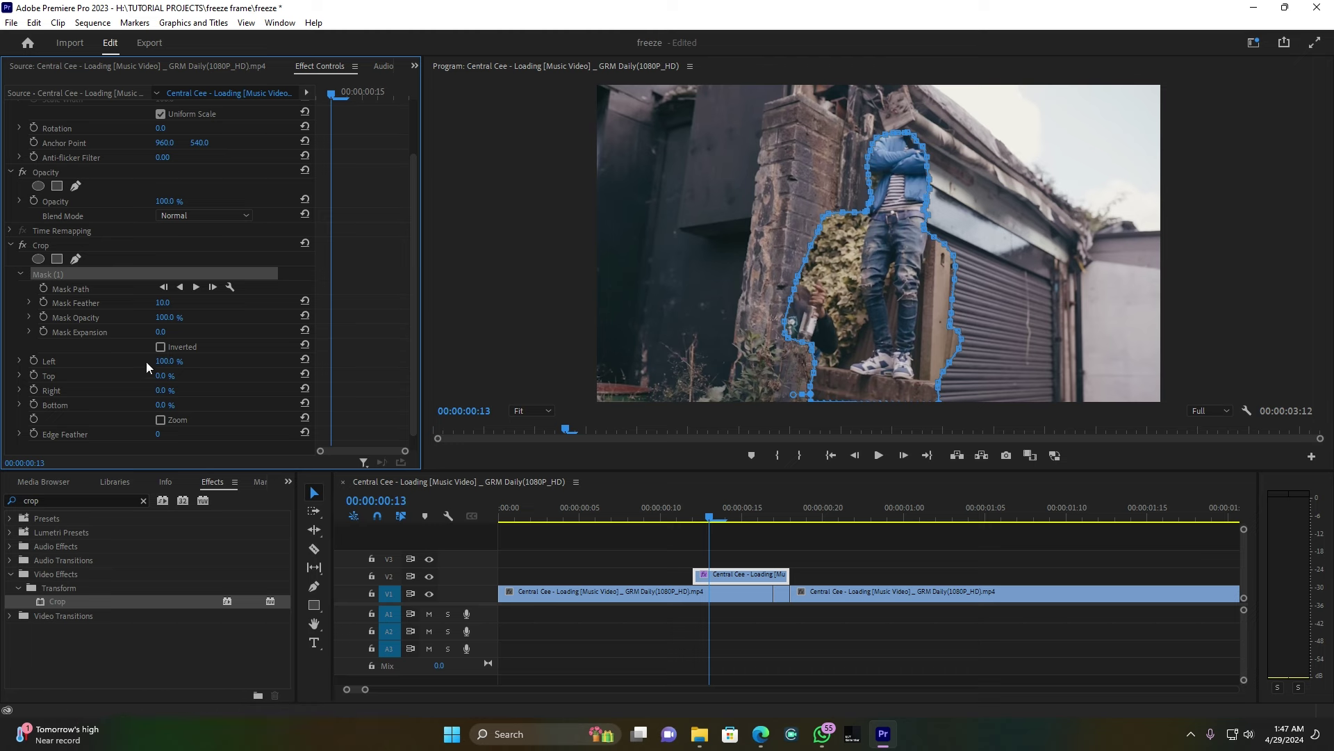
left_click(161, 347)
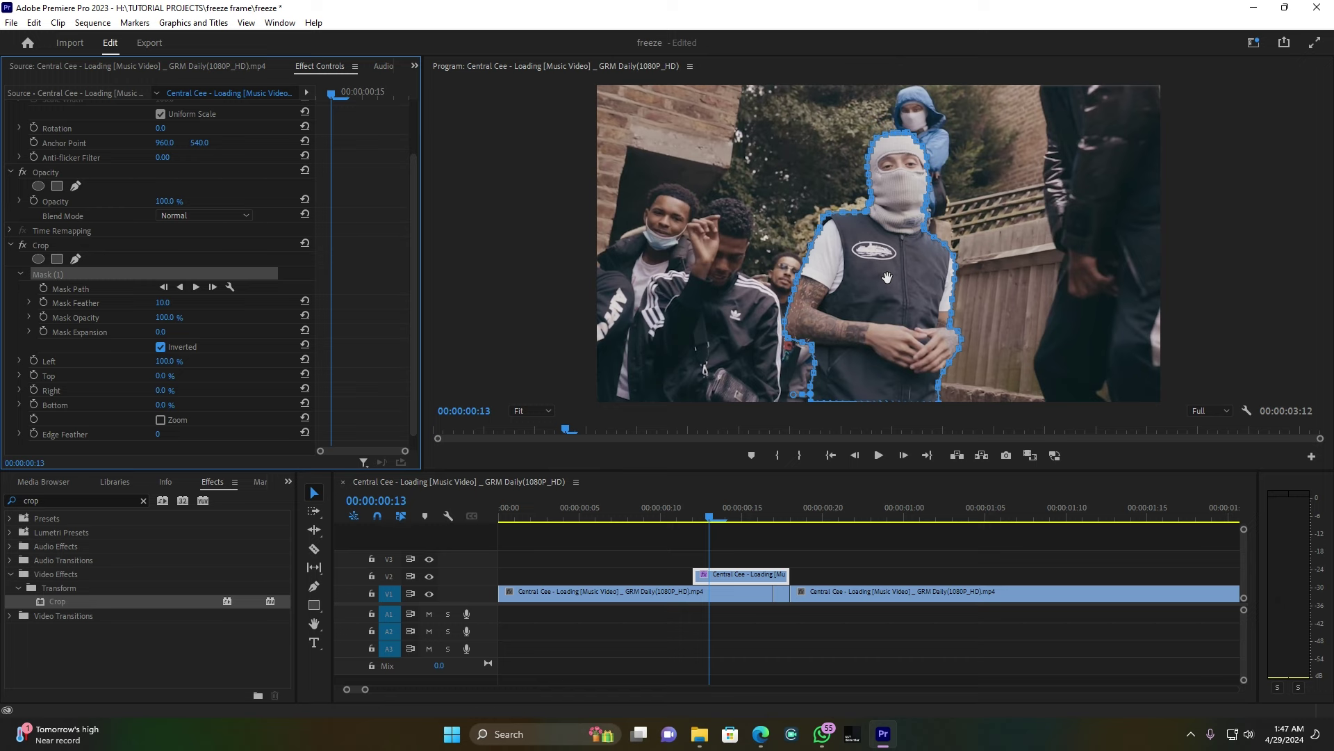
- Play the masked cutout's appearance over the end of the first shot from about 00:00:00:04 to review it
left_click(589, 632)
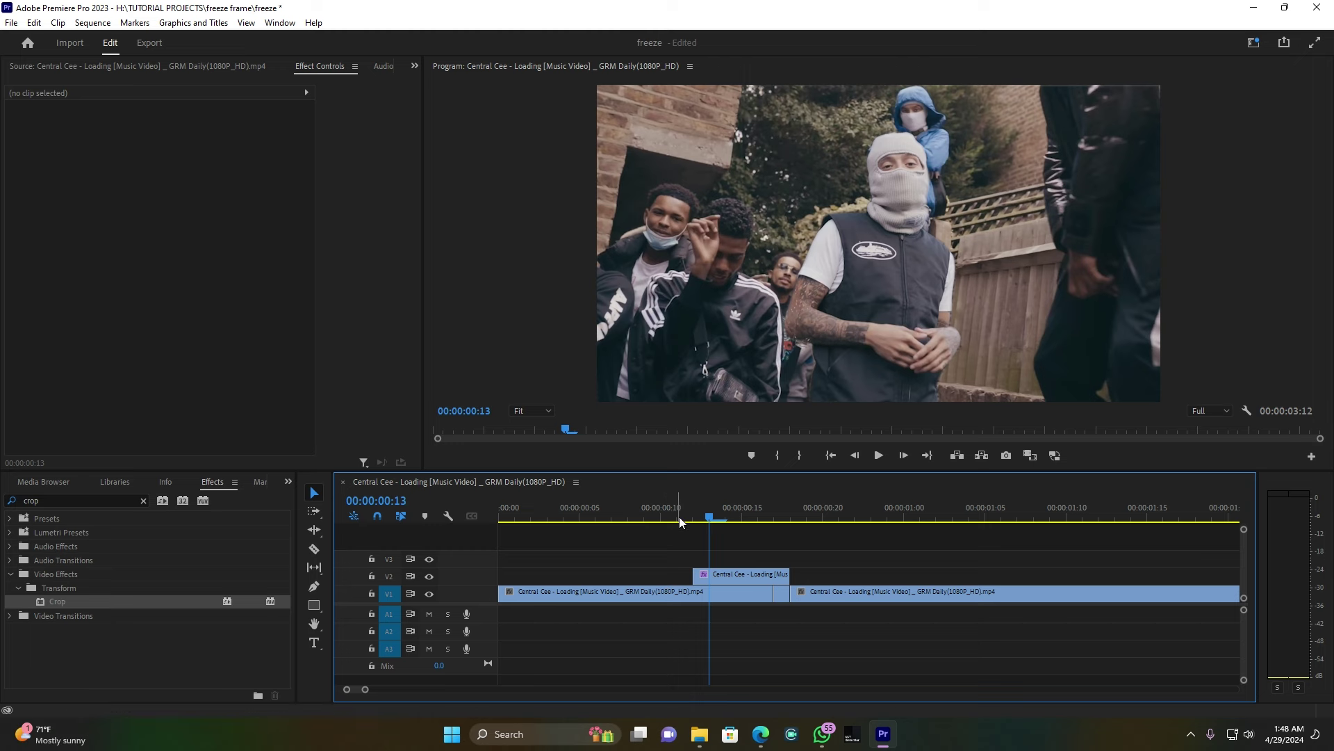
left_click_drag(686, 511, 593, 522)
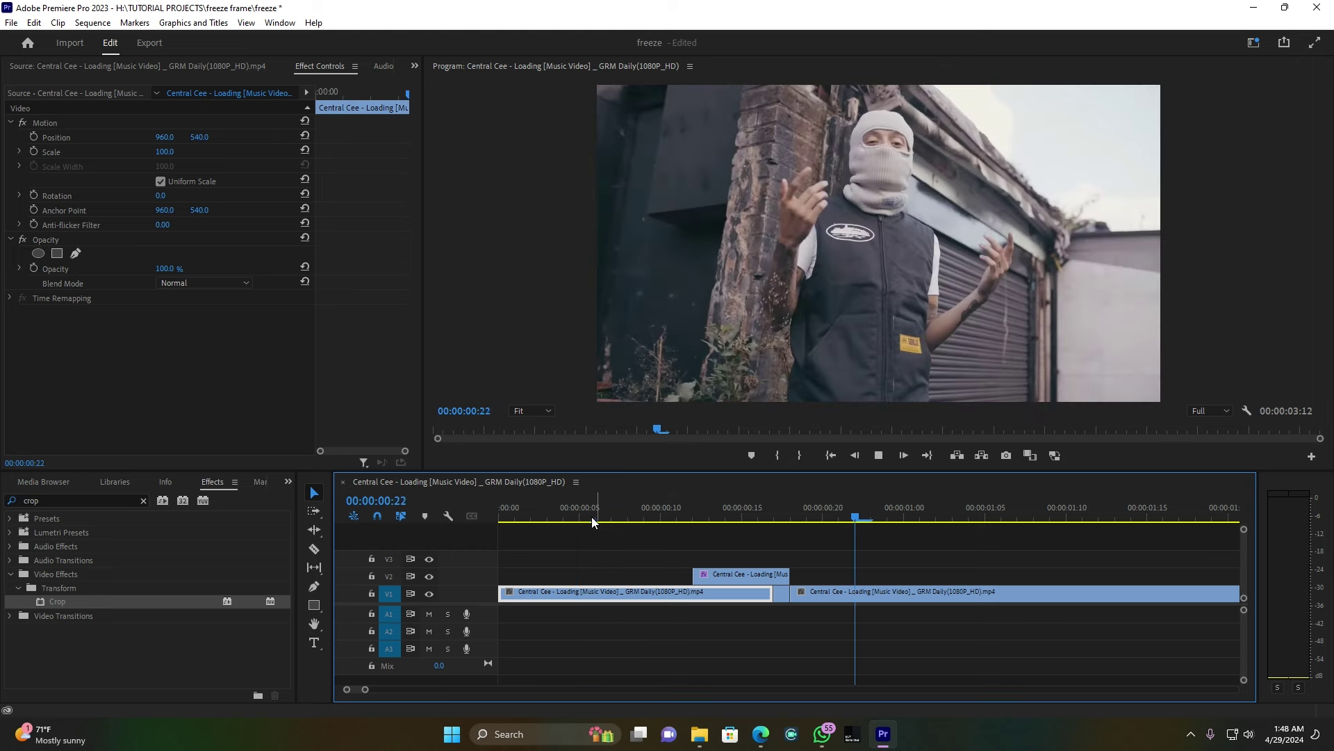
left_click(559, 511)
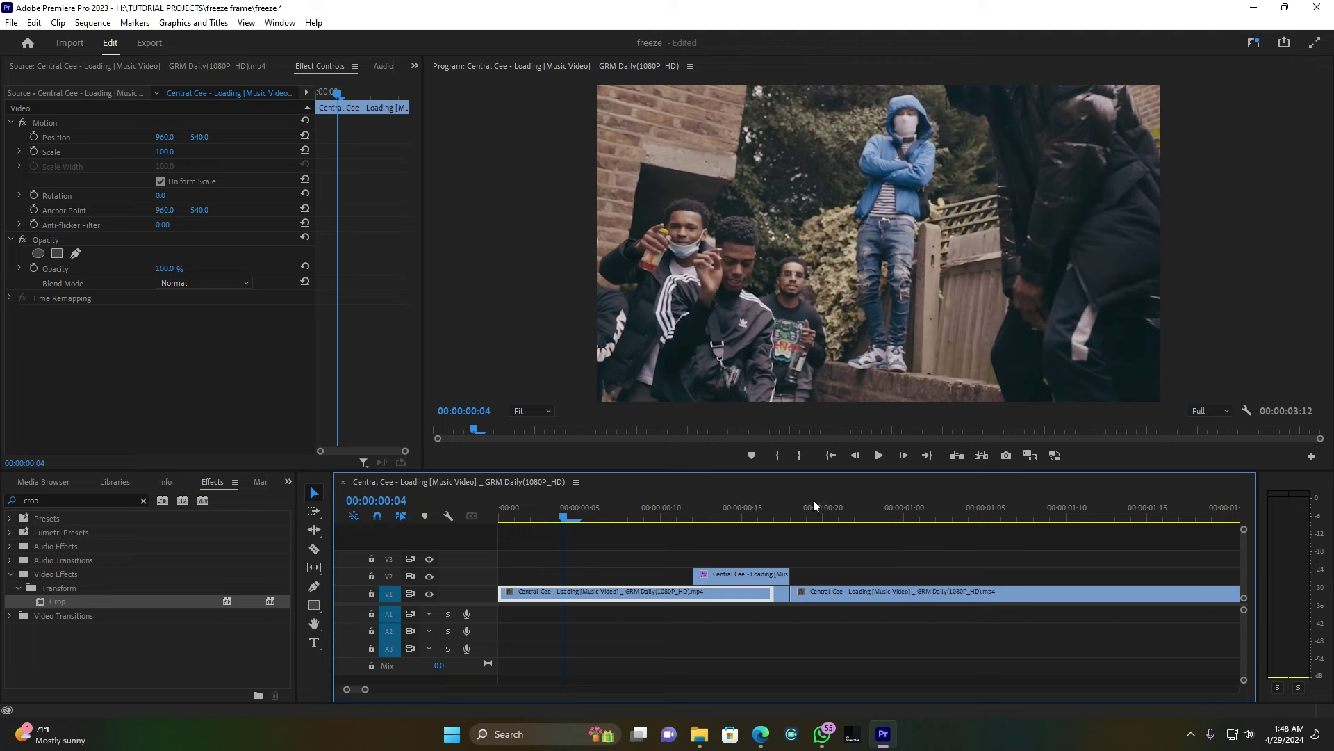
key("space")
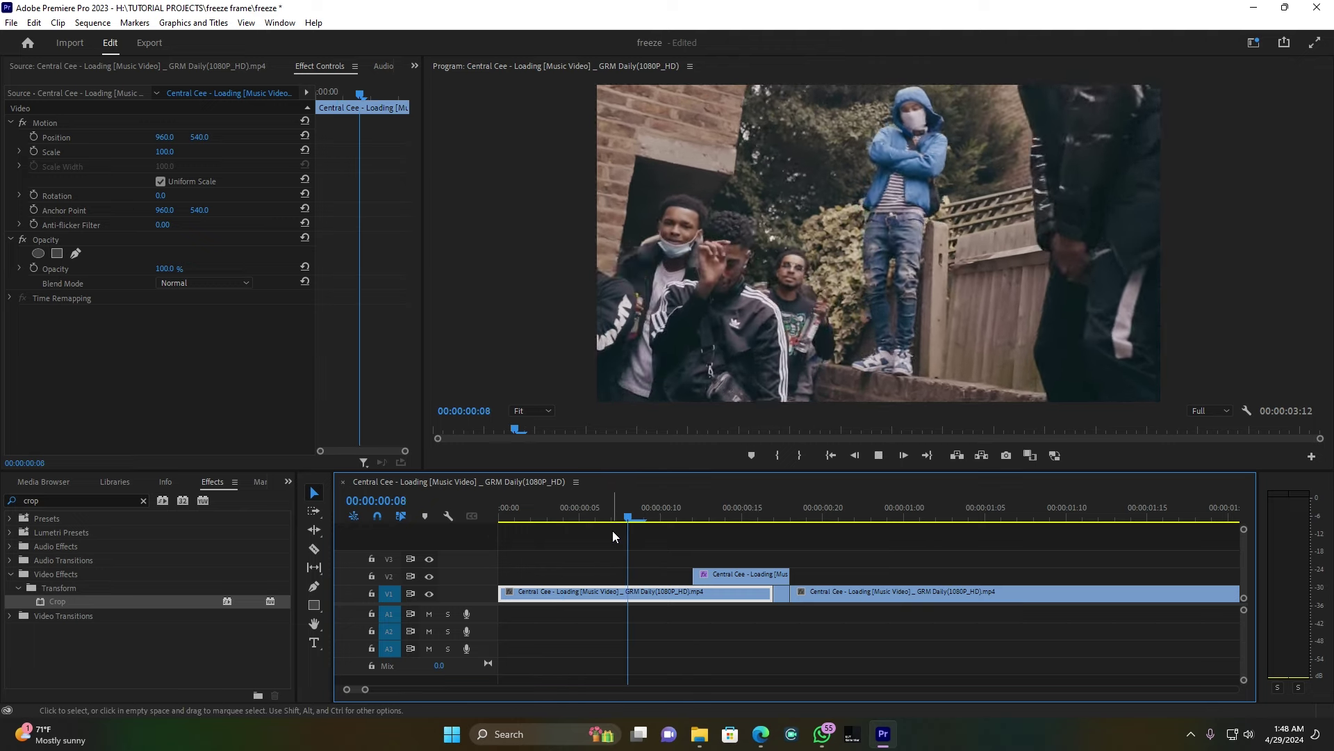
left_click(709, 512)
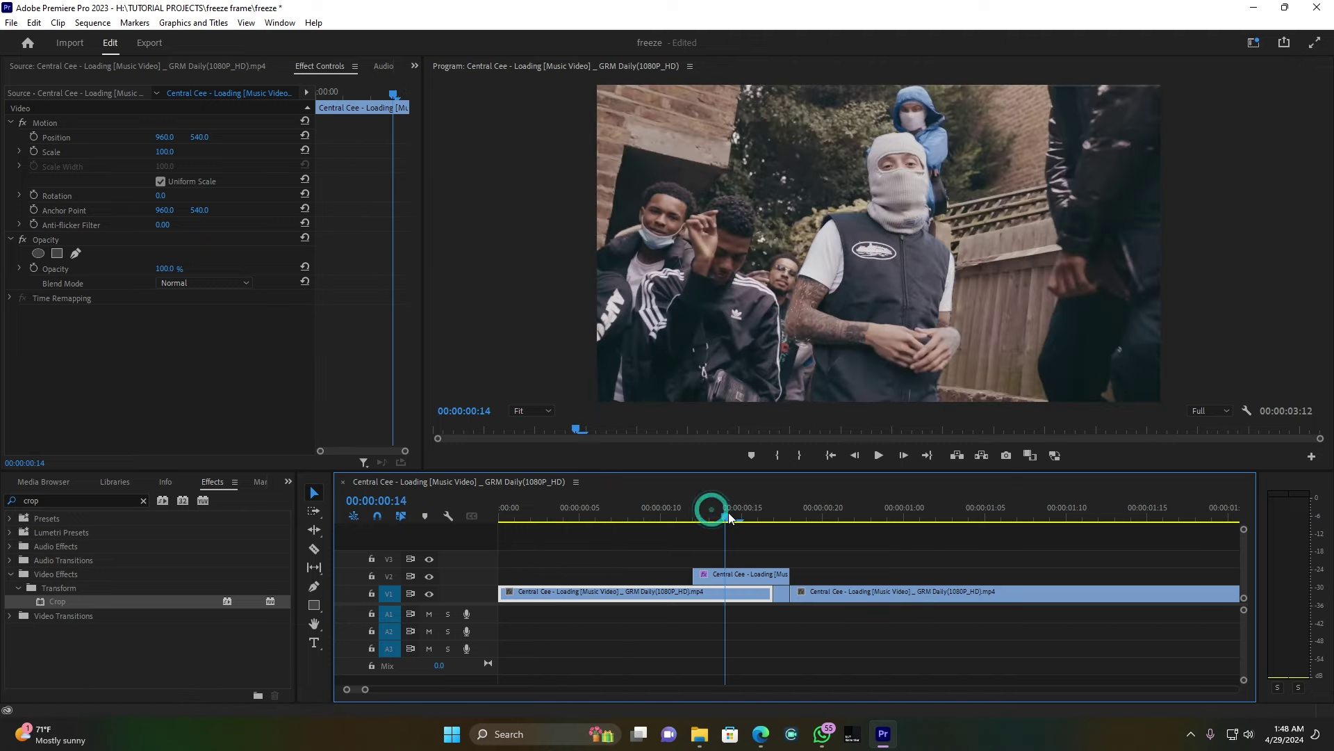
- Find the Transform effect under Distort and apply it to the frozen V2 cutout clip
left_click(731, 577)
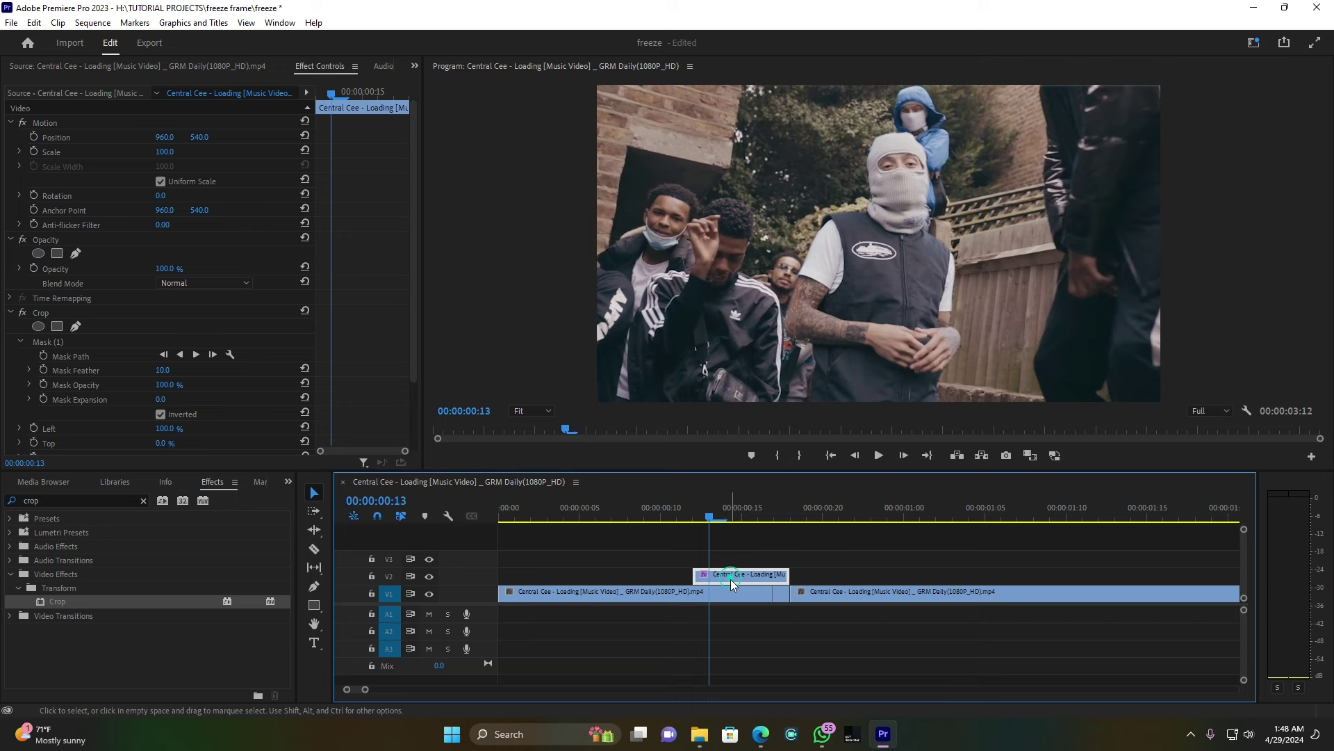
left_click(60, 501)
type("te")
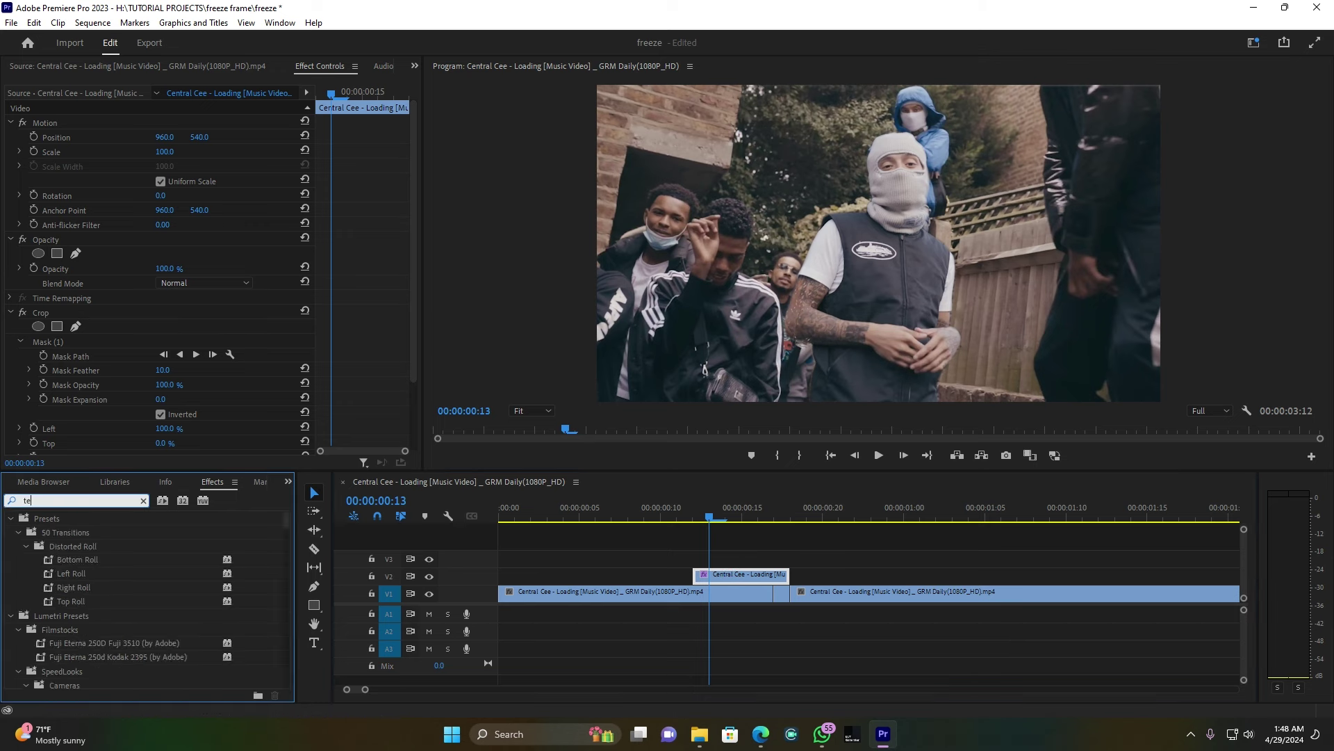
key("BackSpace")
type("ransf")
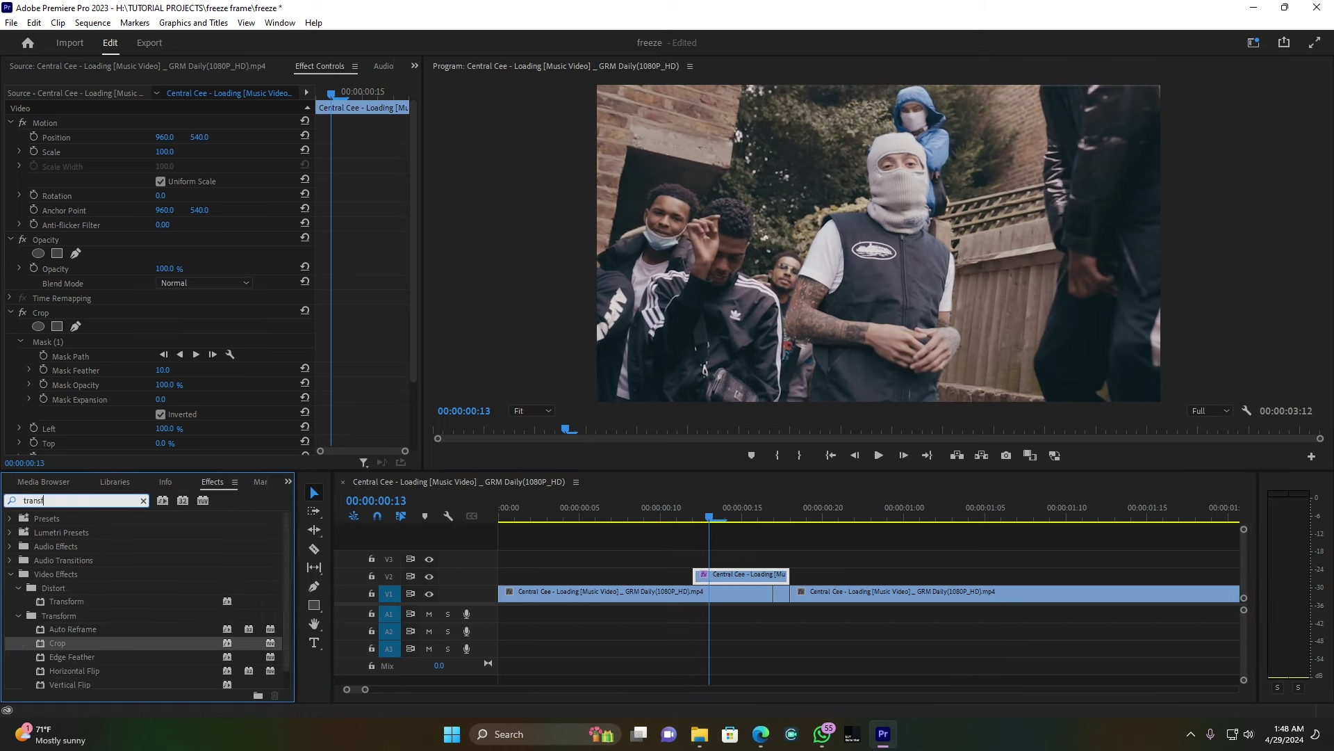
left_click(66, 602)
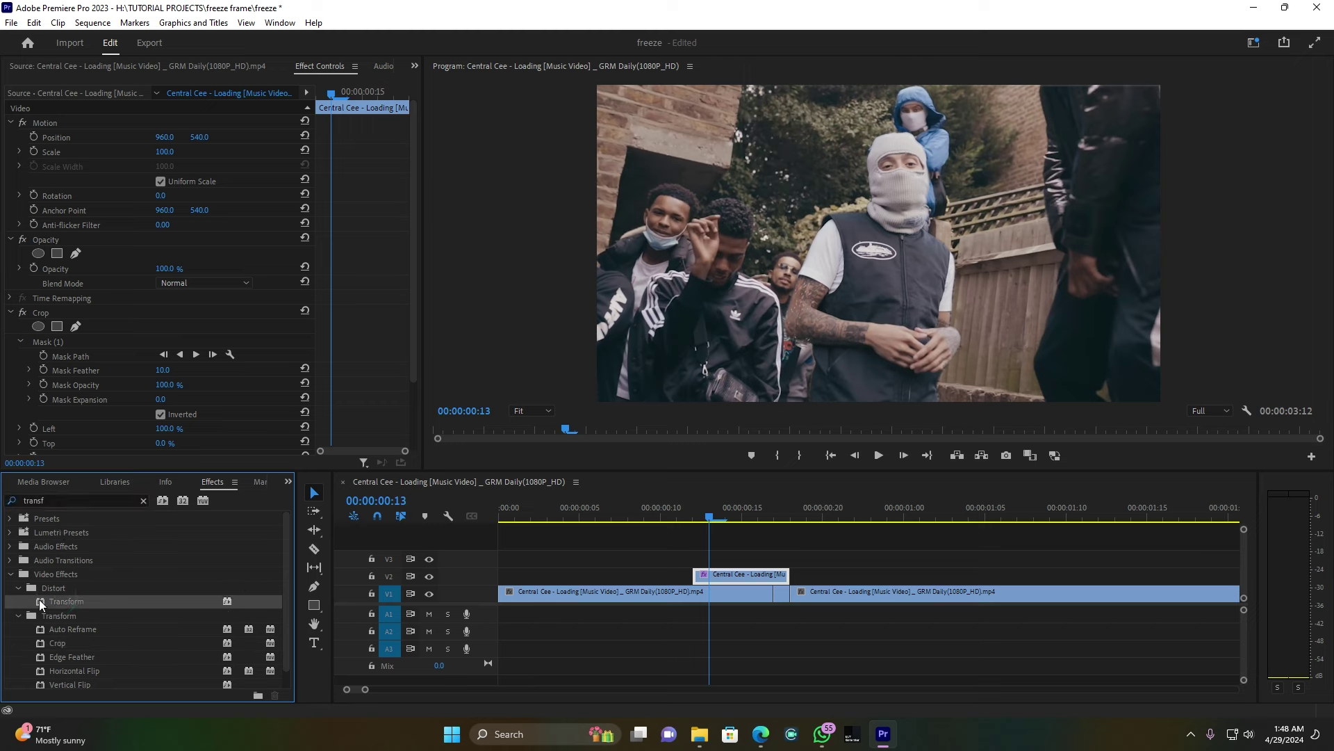
left_click_drag(39, 602, 740, 574)
- Add a Position keyframe to the V2 clip's Transform effect at 00:00:00:14
left_click_drag(416, 261, 402, 409)
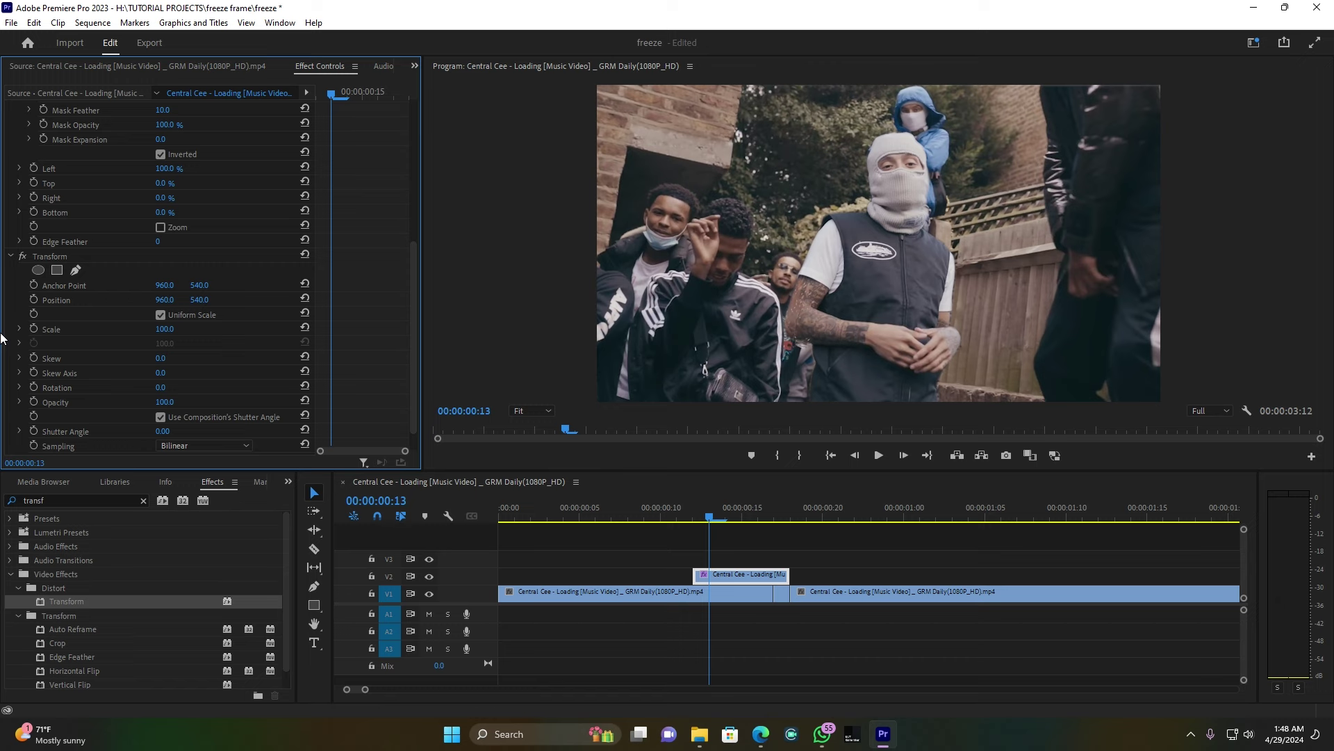
left_click_drag(711, 517, 728, 516)
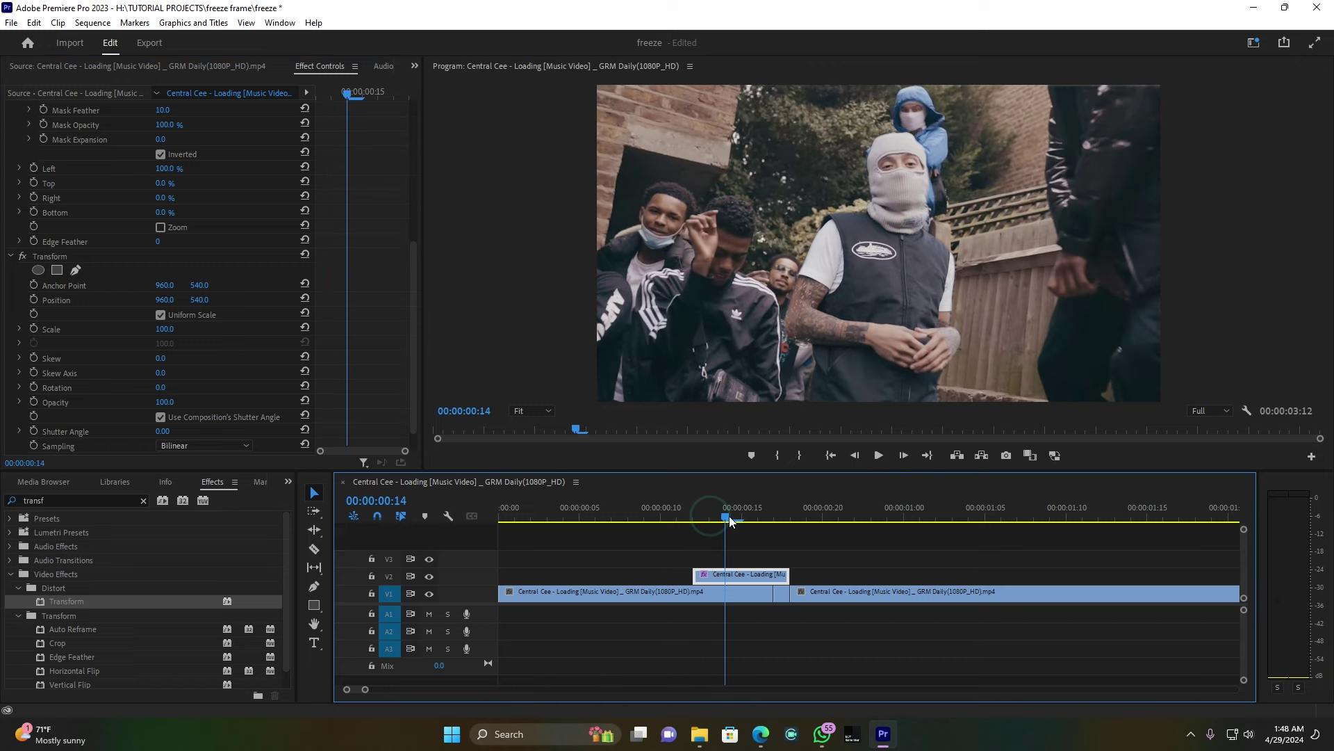
left_click(33, 300)
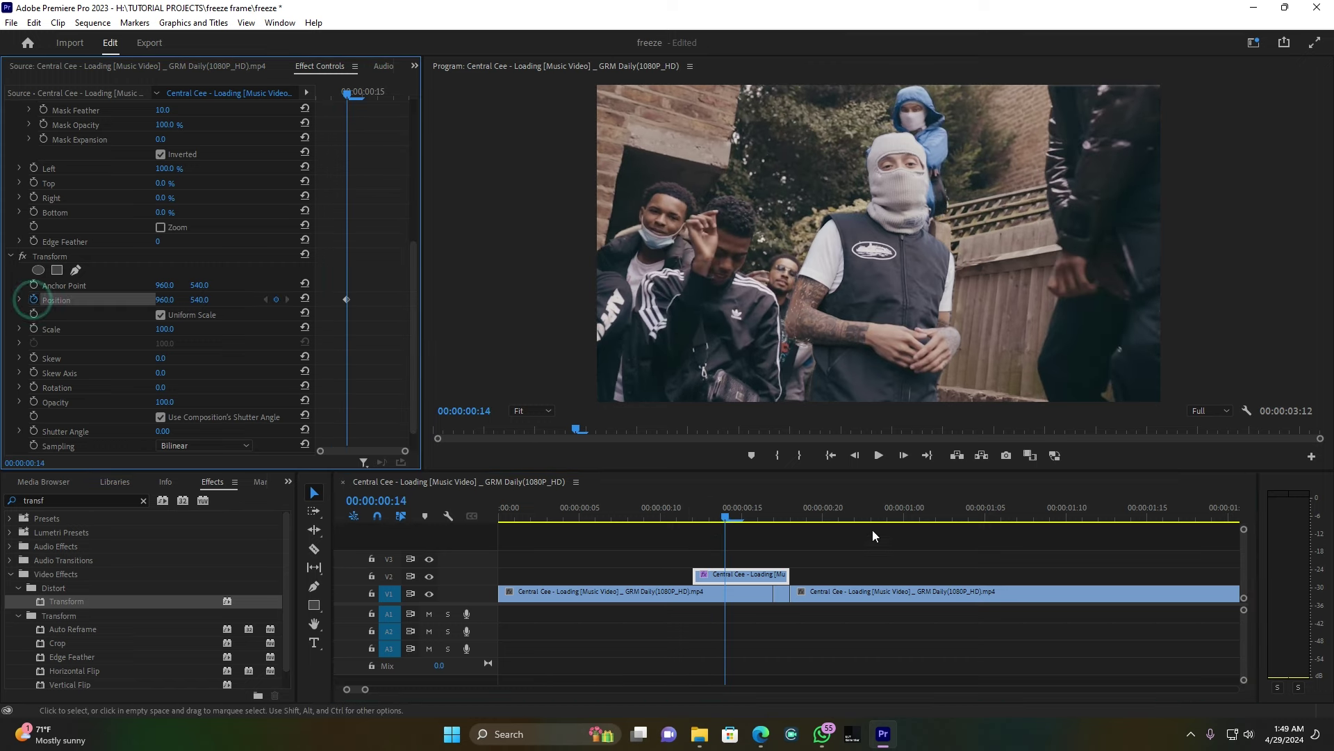
- At 00:00:00:12, keyframe the Transform's vertical Position so the cutout sits fully below the frame
left_click_drag(729, 519, 700, 524)
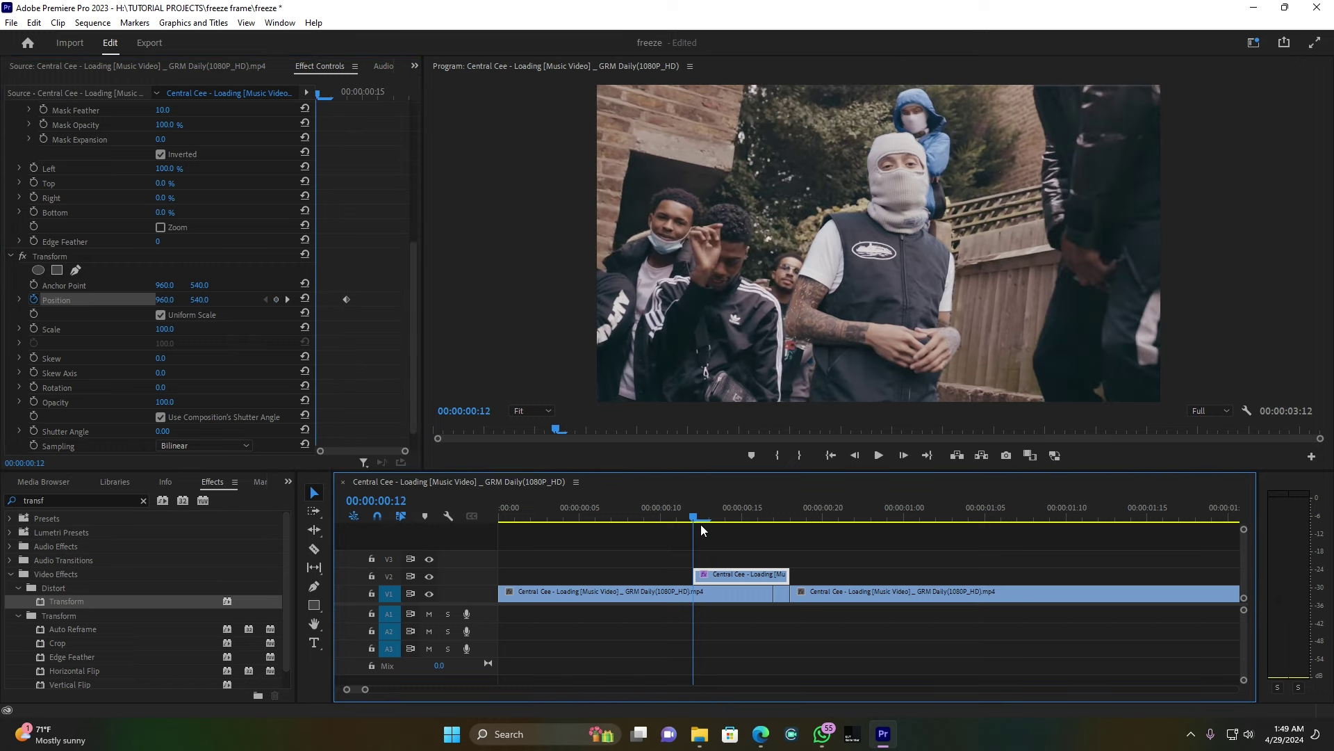
left_click_drag(195, 300, 224, 300)
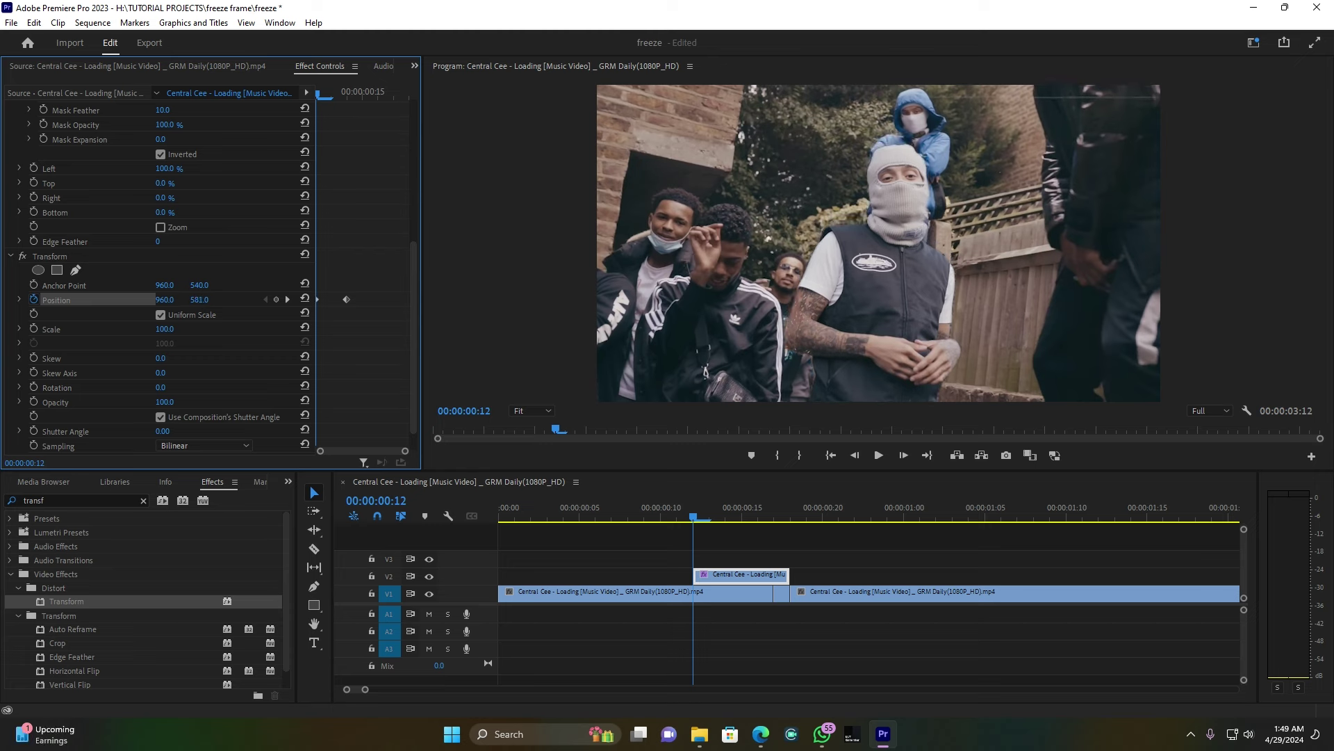
left_click_drag(223, 299, 491, 299)
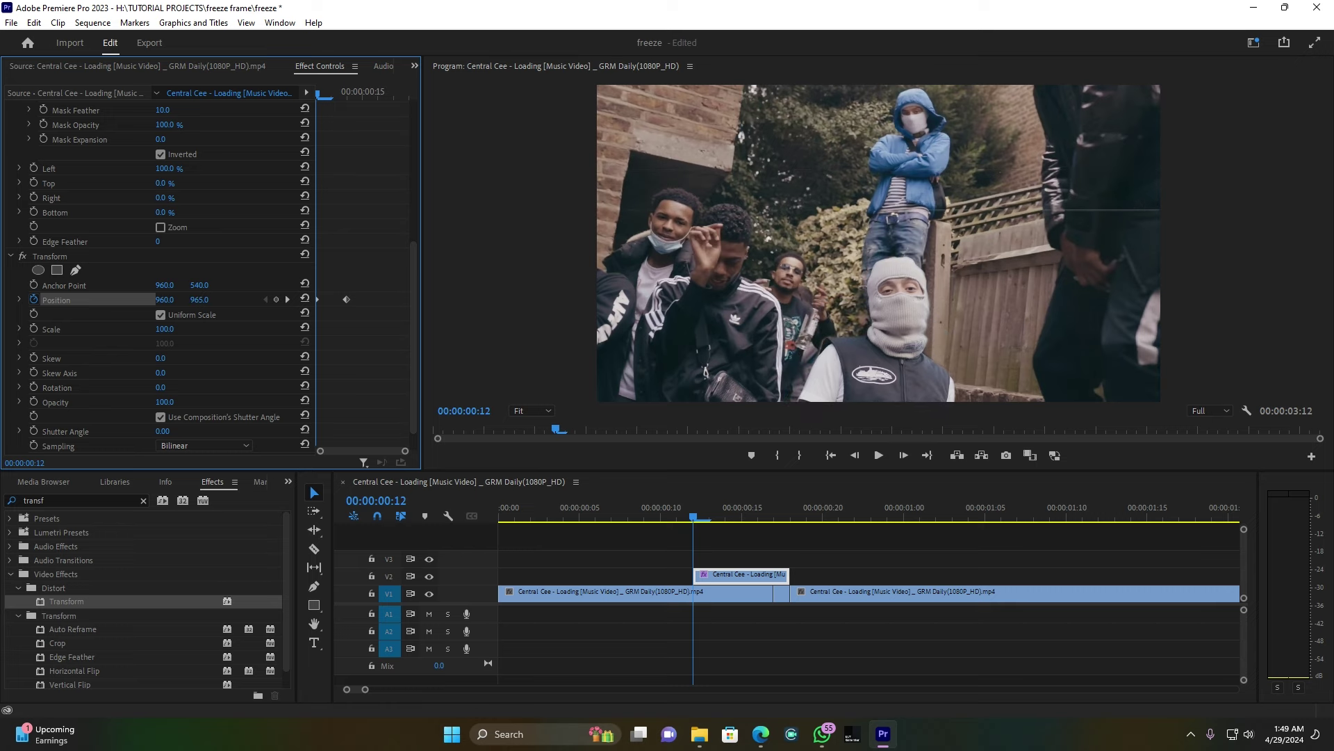
- Play back the cutout's upward slide from 00:00:00:09 into the second shot
left_click(656, 507)
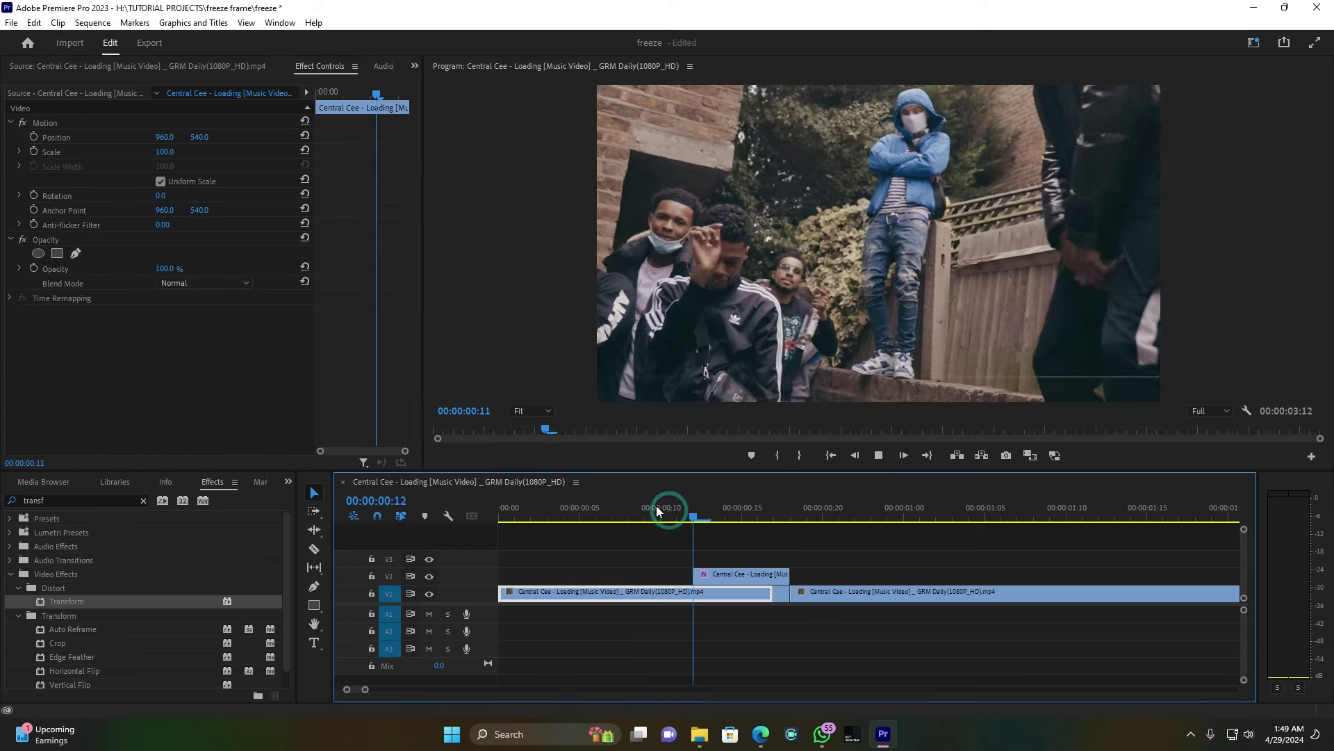
left_click(646, 511)
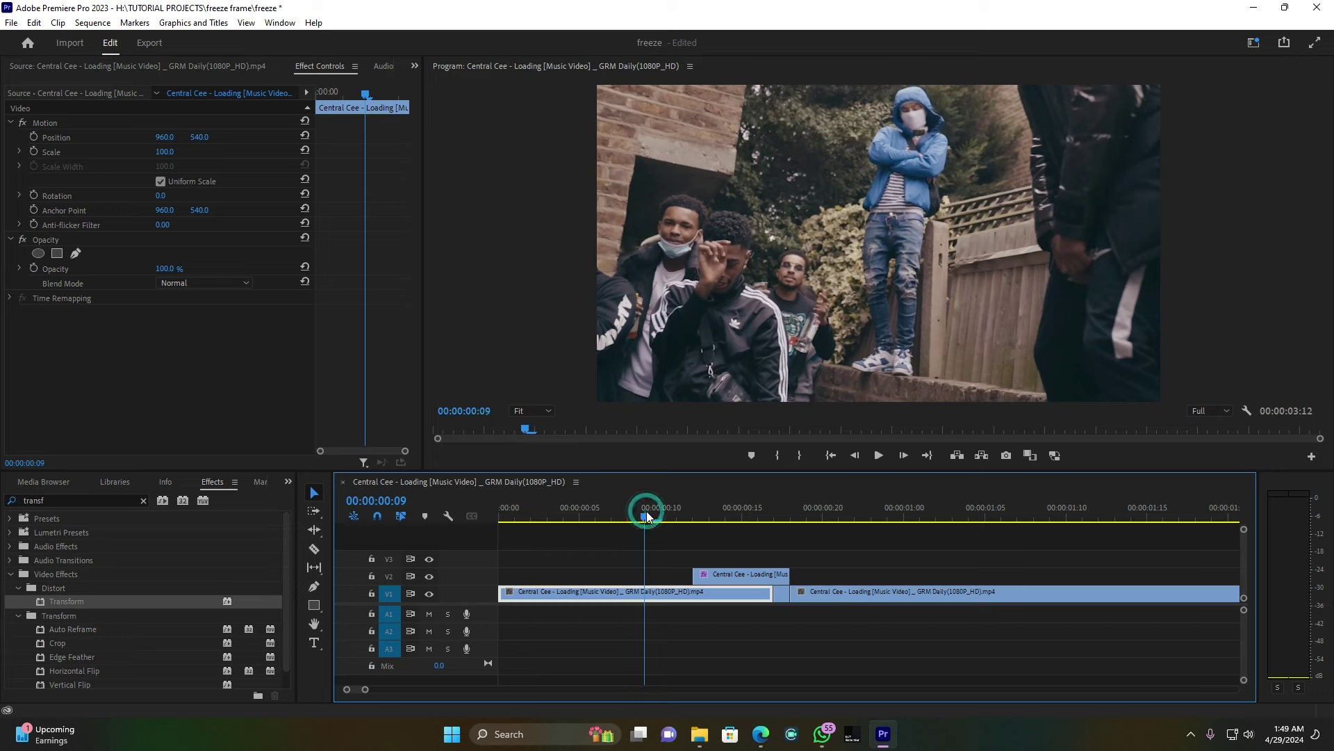
key("space")
left_click(639, 510)
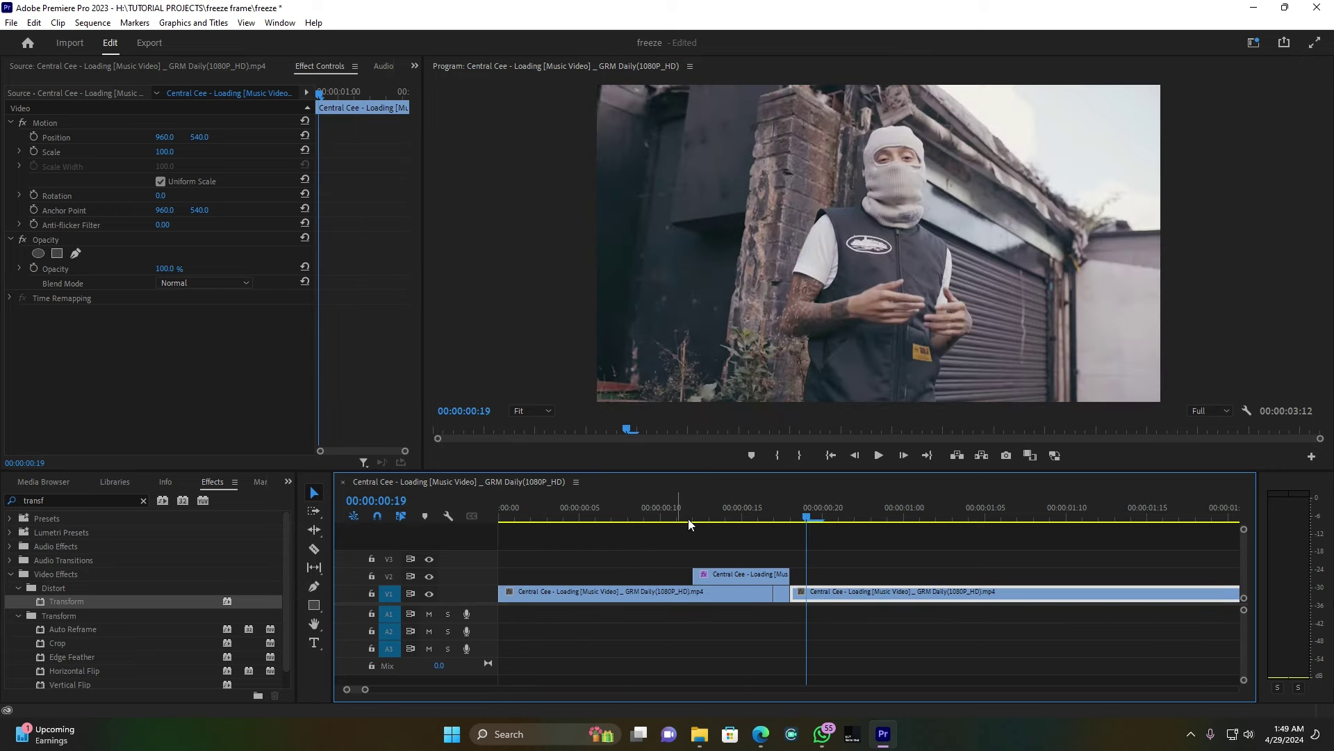
- Extend the V2 clip's start back to 00:00:00:10 and move its first Transform Position keyframe to the new start
left_click(693, 518)
left_click(713, 574)
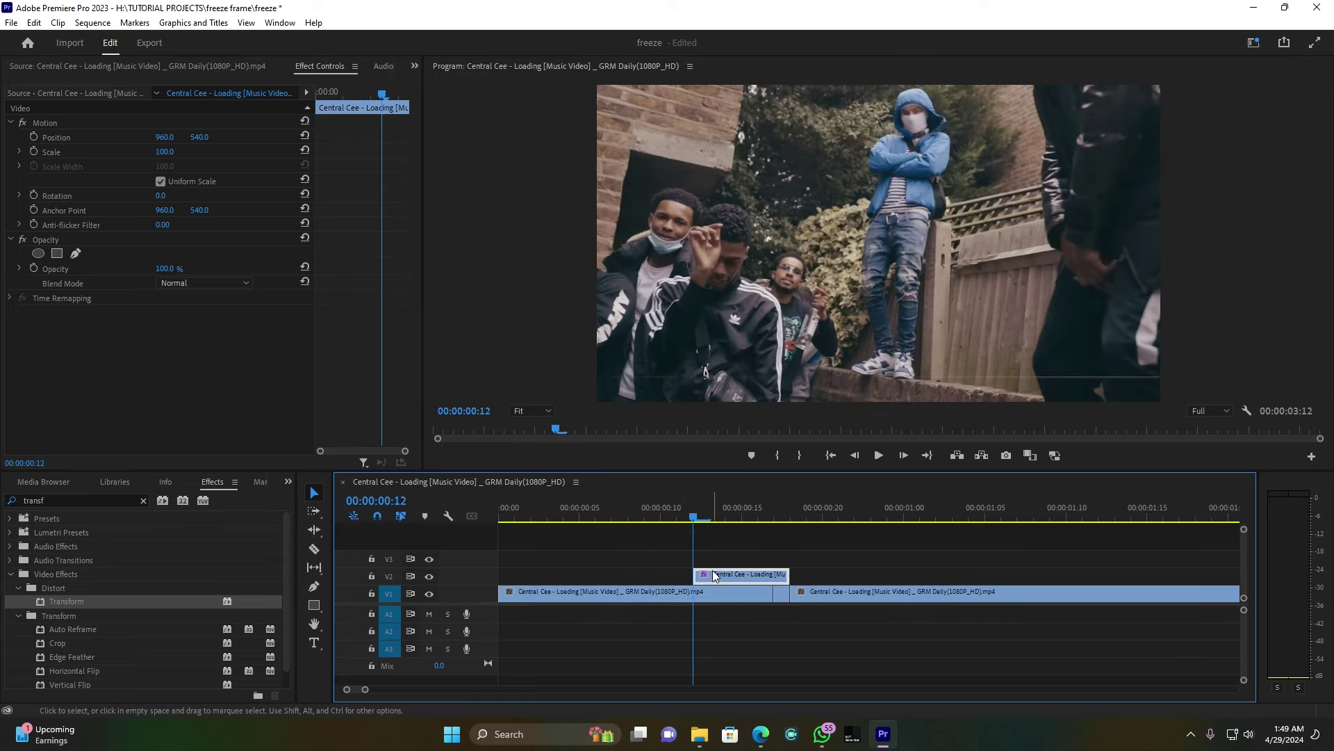
left_click_drag(695, 574, 661, 576)
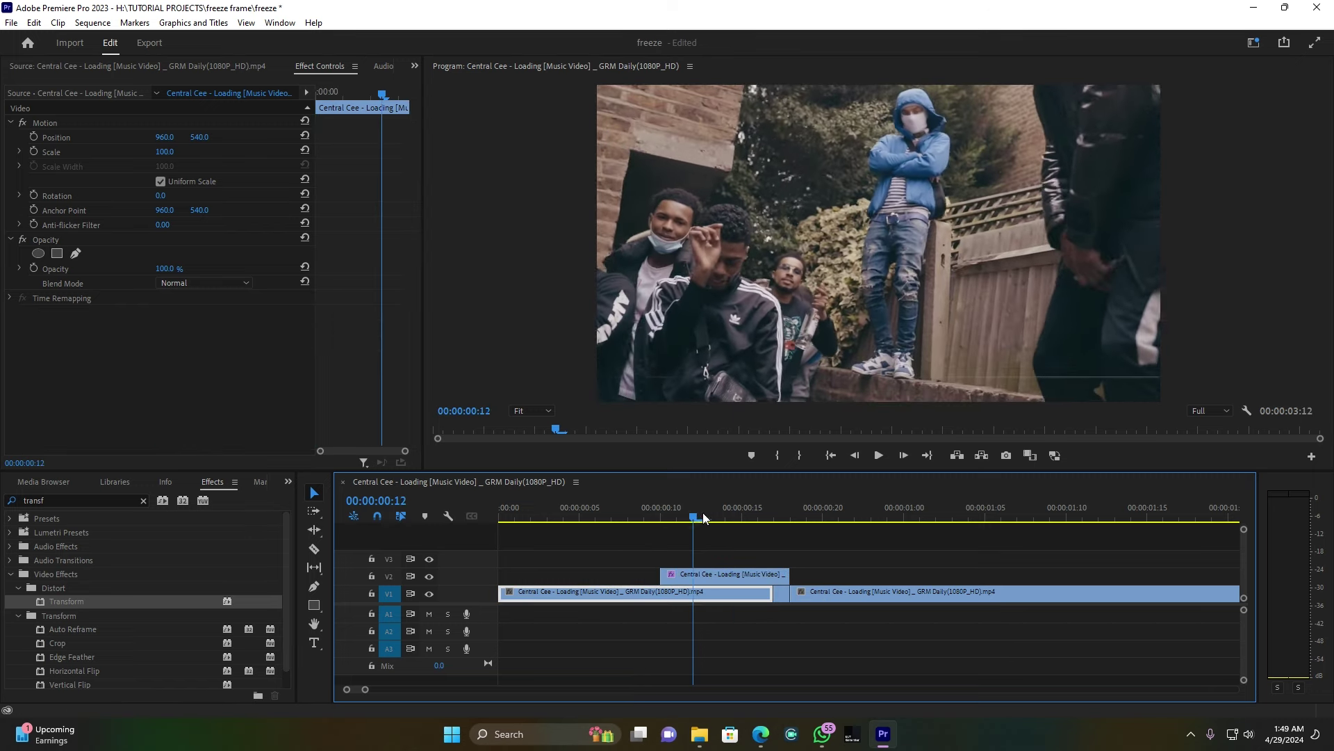
left_click(703, 517)
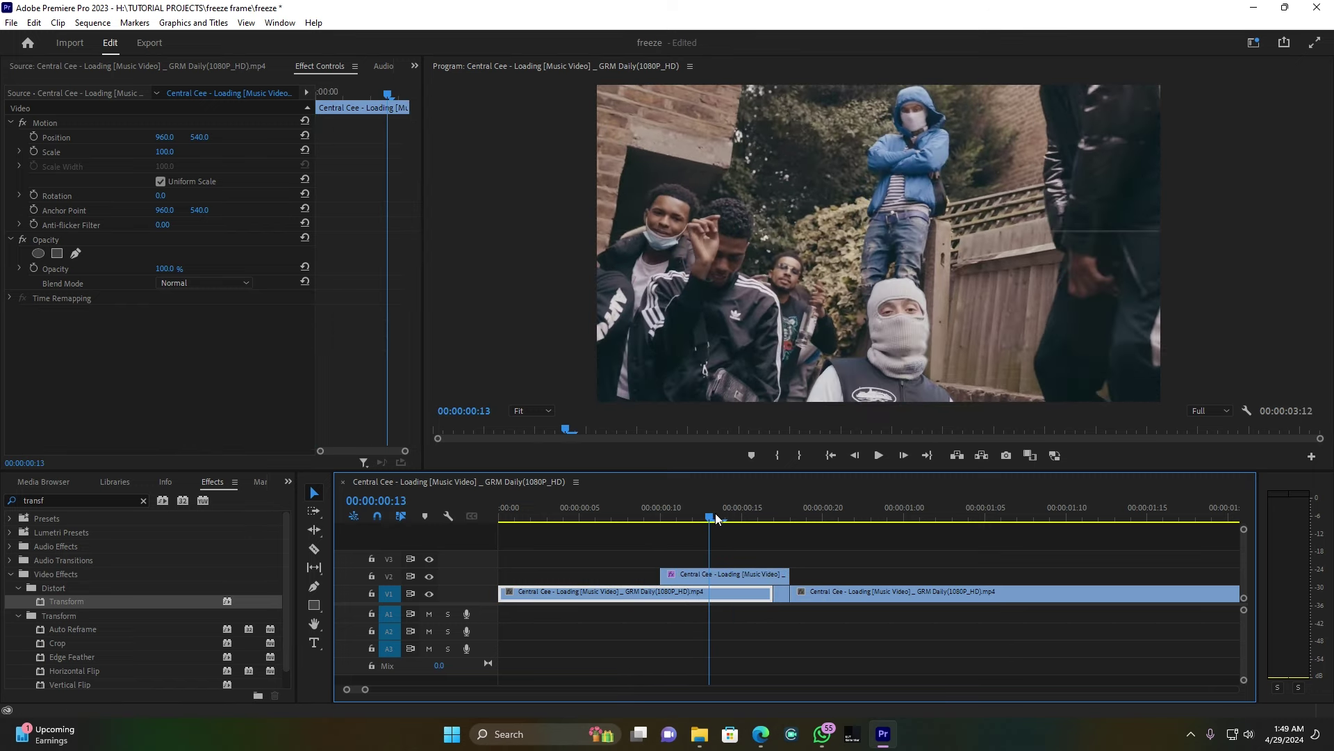
left_click(698, 576)
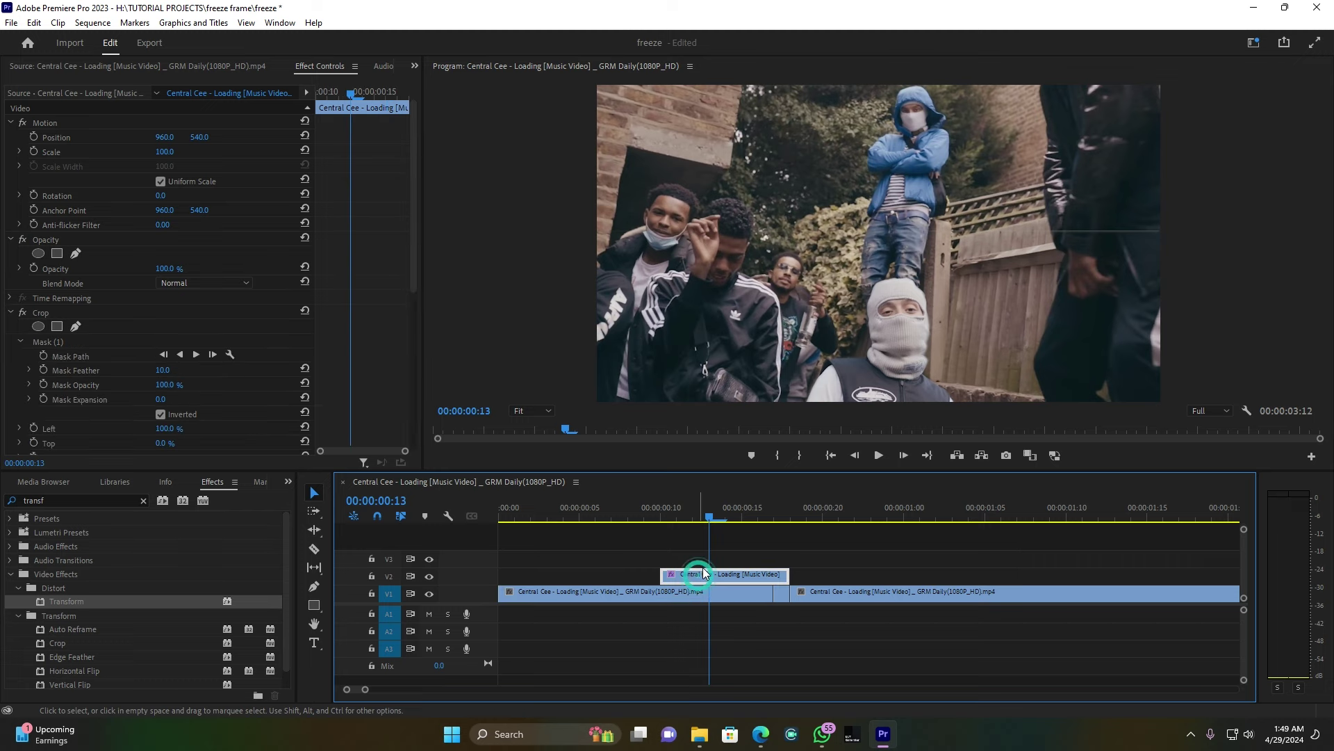
scroll(380, 350, "down", 3)
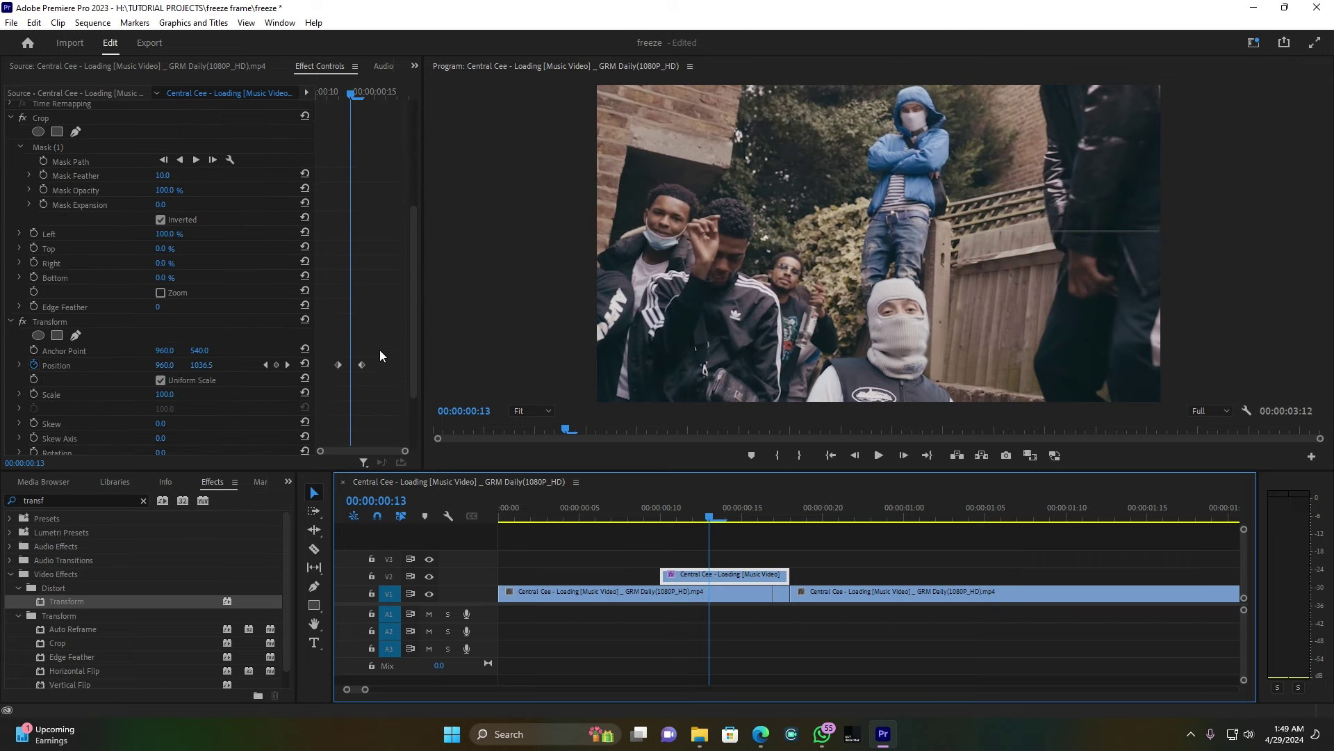
left_click_drag(333, 364, 319, 366)
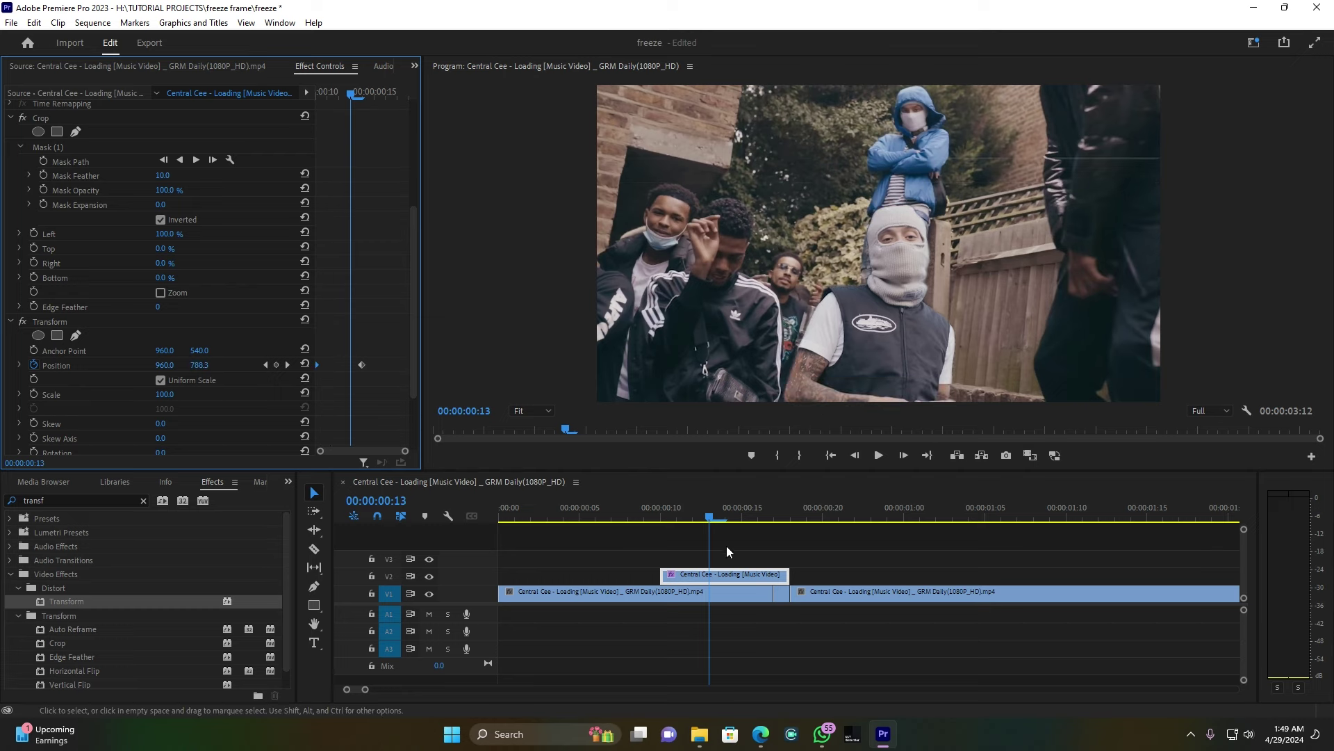
- Play back the slower slide-in from 00:00:00:08 to check its timing
left_click(625, 514)
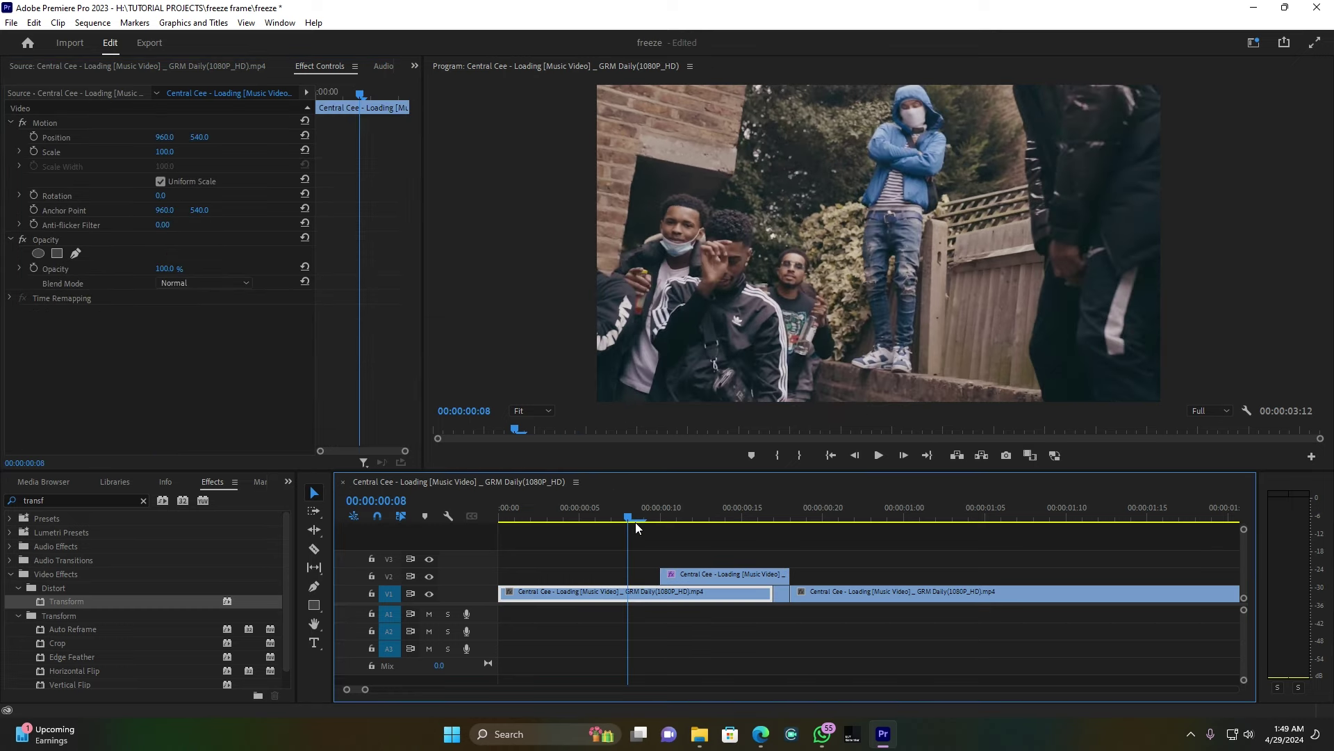
key("space")
key("space")
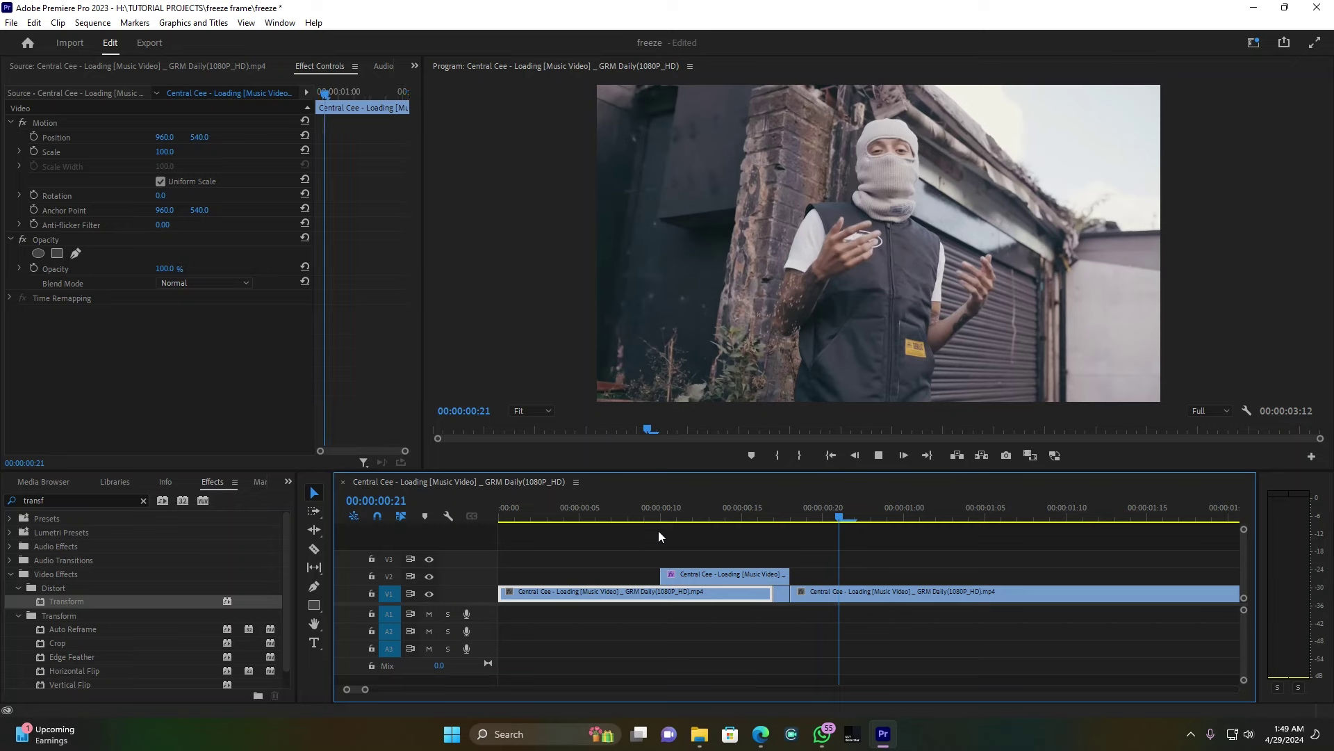
left_click(612, 503)
- Turn off Use Composition's Shutter Angle in the V2 clip's Transform effect and set Shutter Angle to 61 for motion blur
left_click_drag(618, 509, 693, 521)
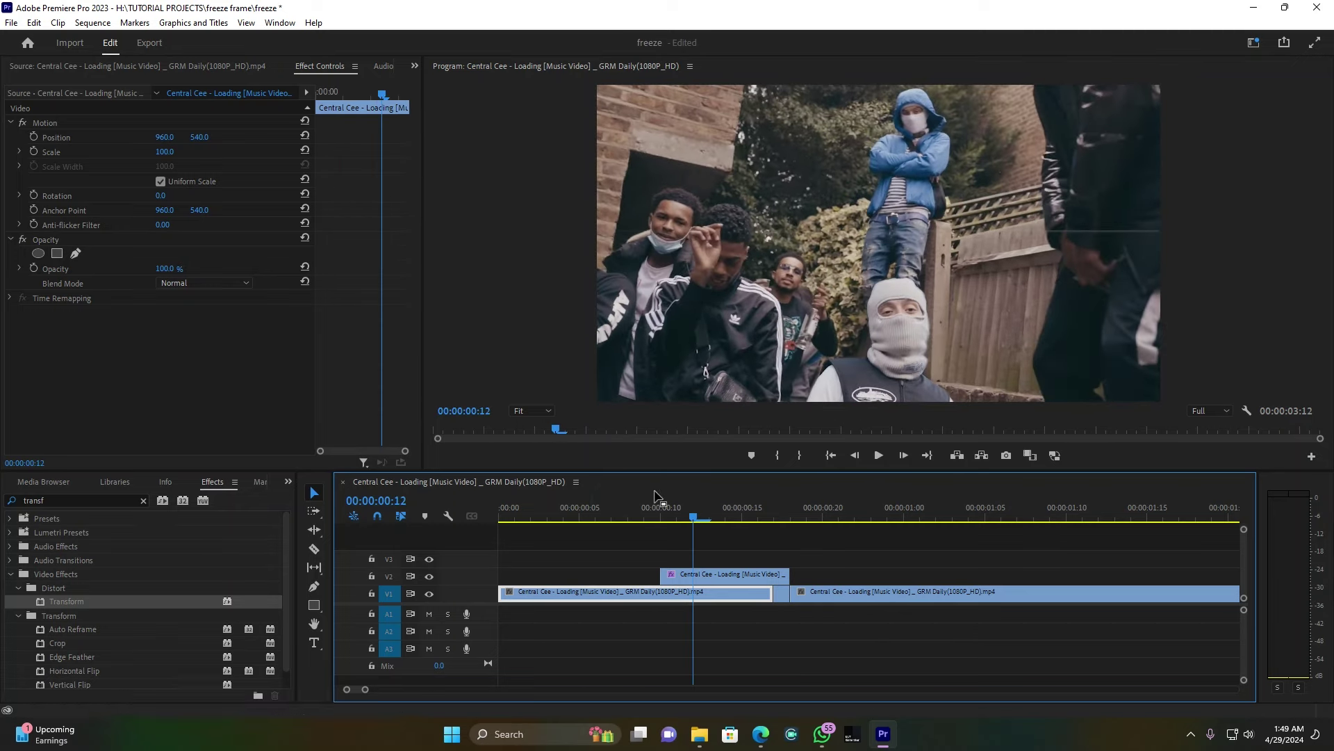
left_click(718, 574)
left_click_drag(415, 275, 417, 445)
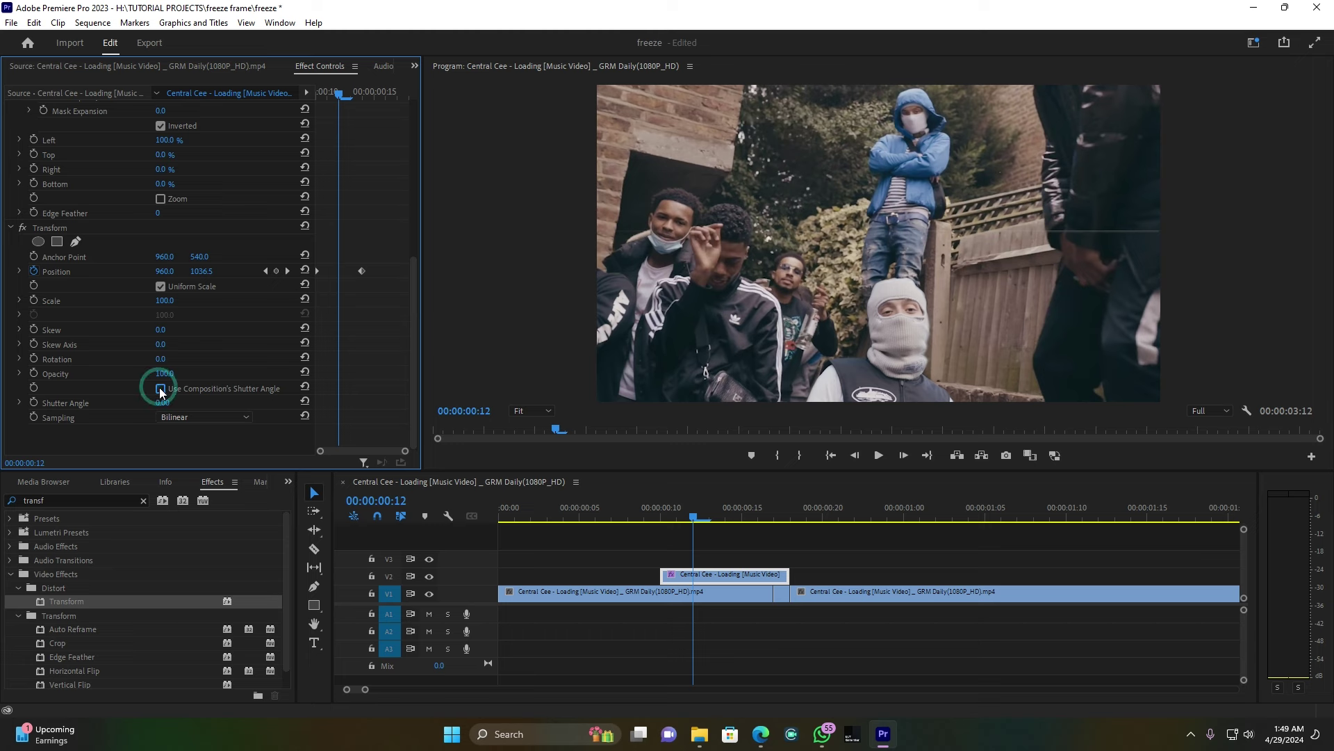
mouse_move(164, 402)
left_mouse_down()
mouse_move(192, 402)
mouse_move(174, 403)
left_mouse_up()
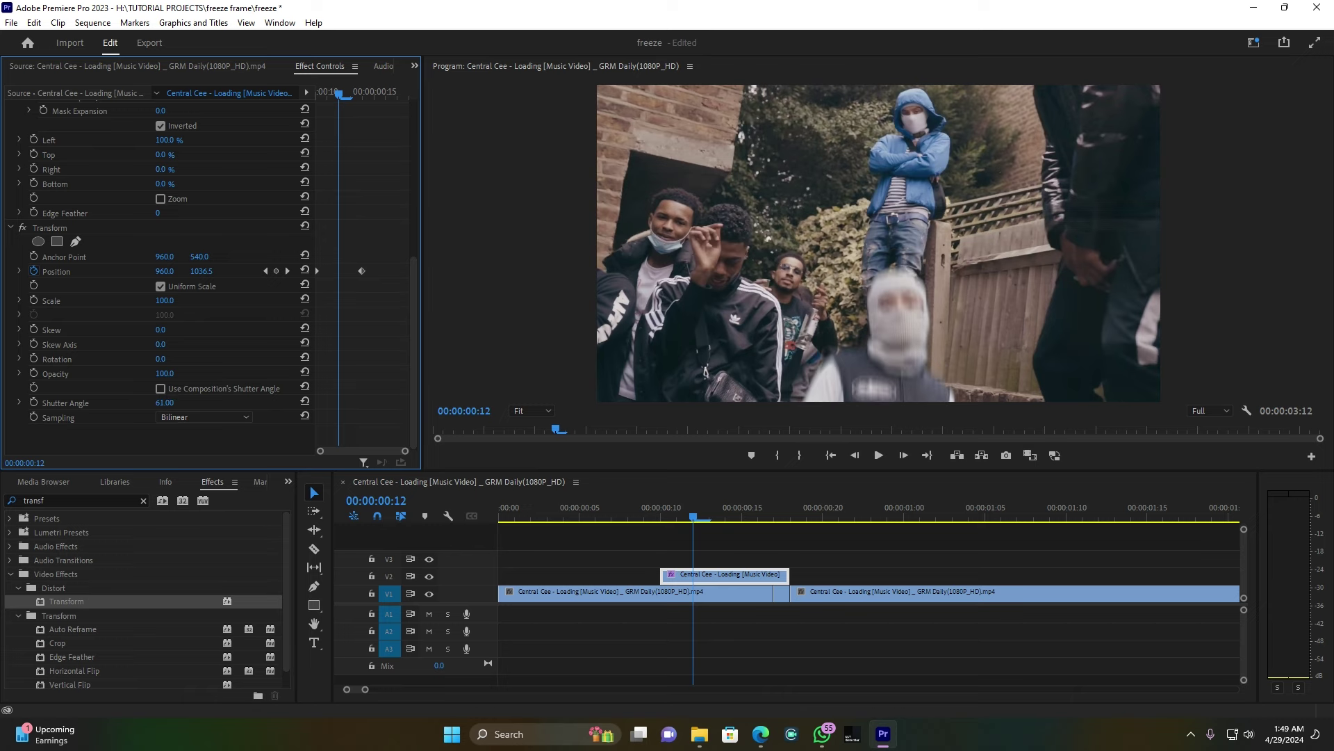
- Play the transition from the sequence's start and again from 00:00:00:07 to review the motion blur
left_click_drag(683, 520, 466, 513)
key("space")
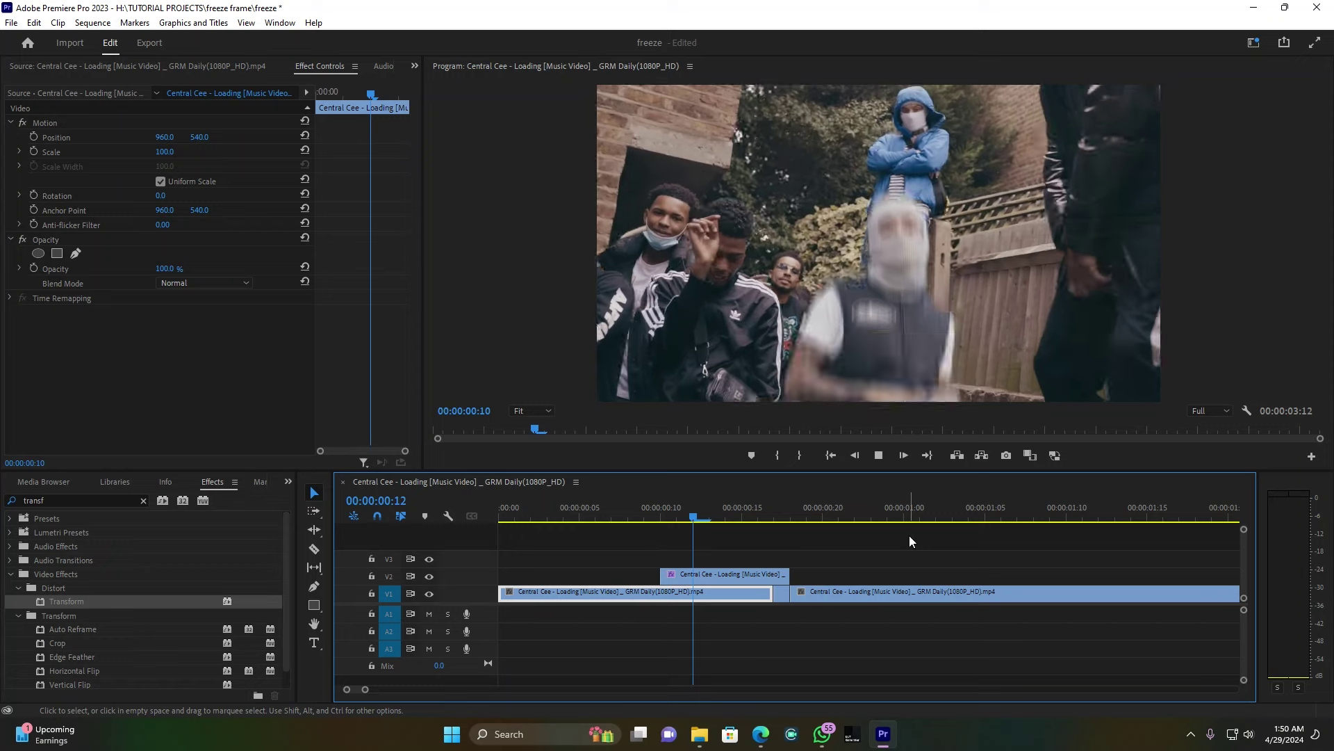
key("space")
left_click(607, 509)
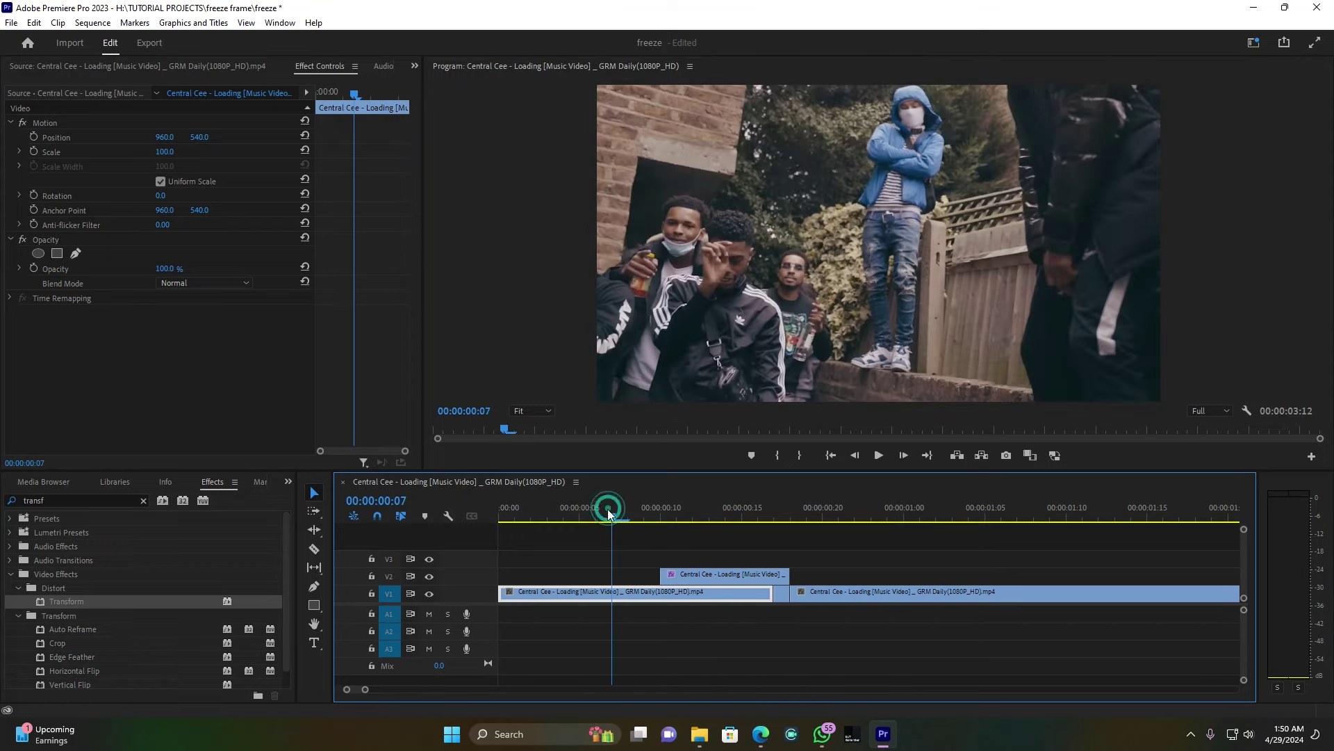
key("space")
- Extend the V2 clip's start back to 00:00:00:07 and shift both Transform Position keyframes earlier, the first onto the new start
left_click(718, 502)
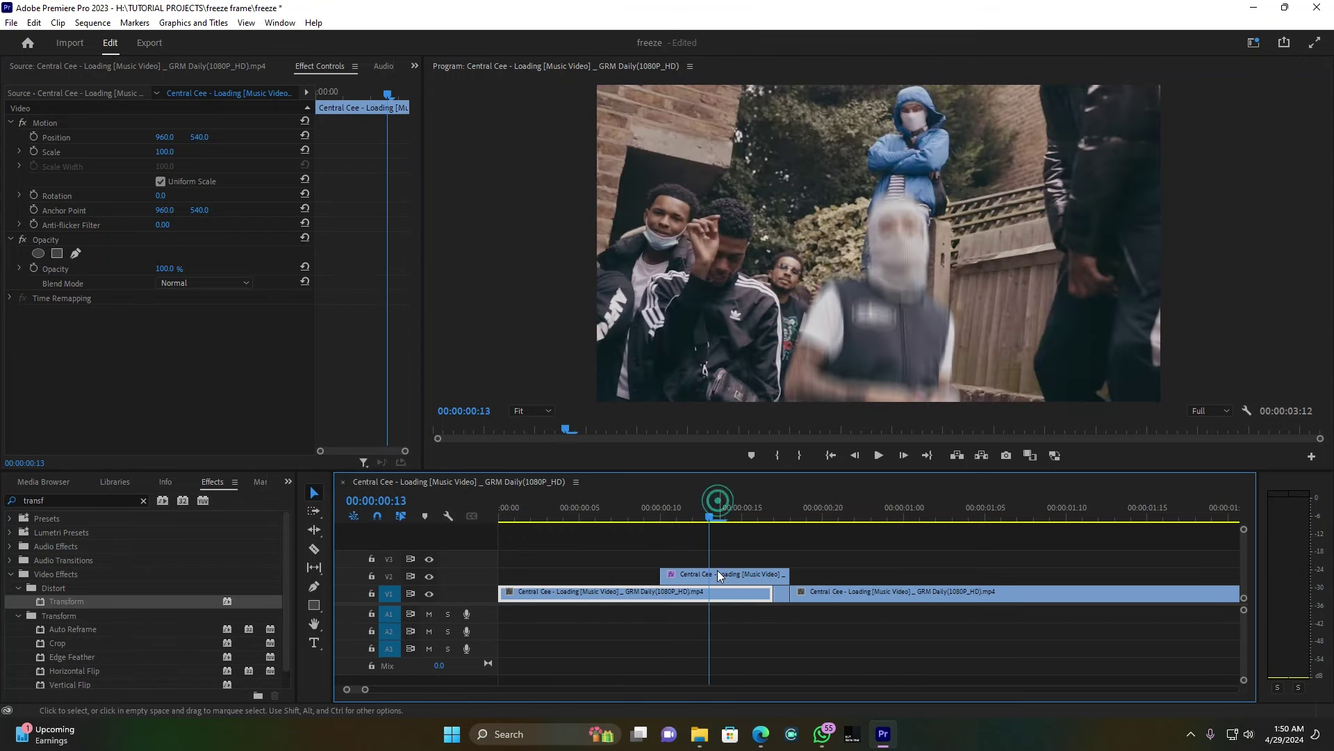
left_click(717, 570)
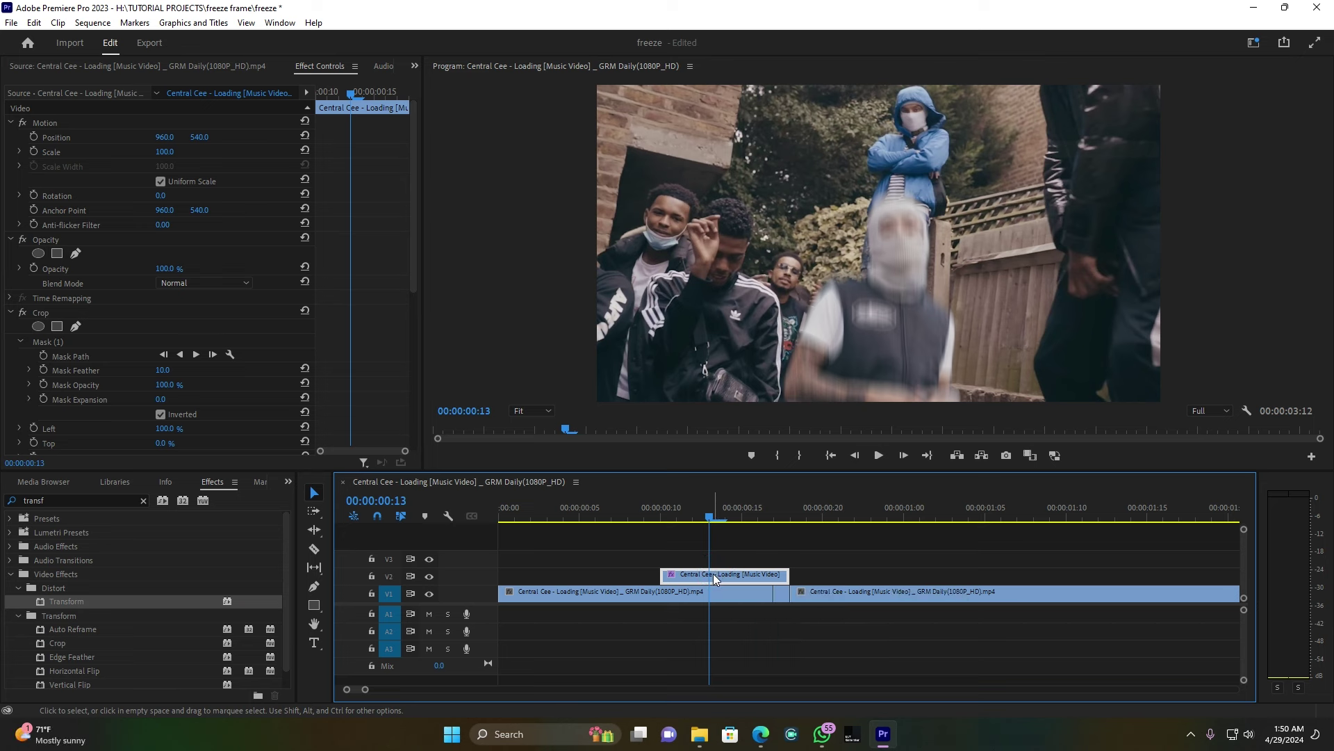
left_click_drag(661, 576, 613, 577)
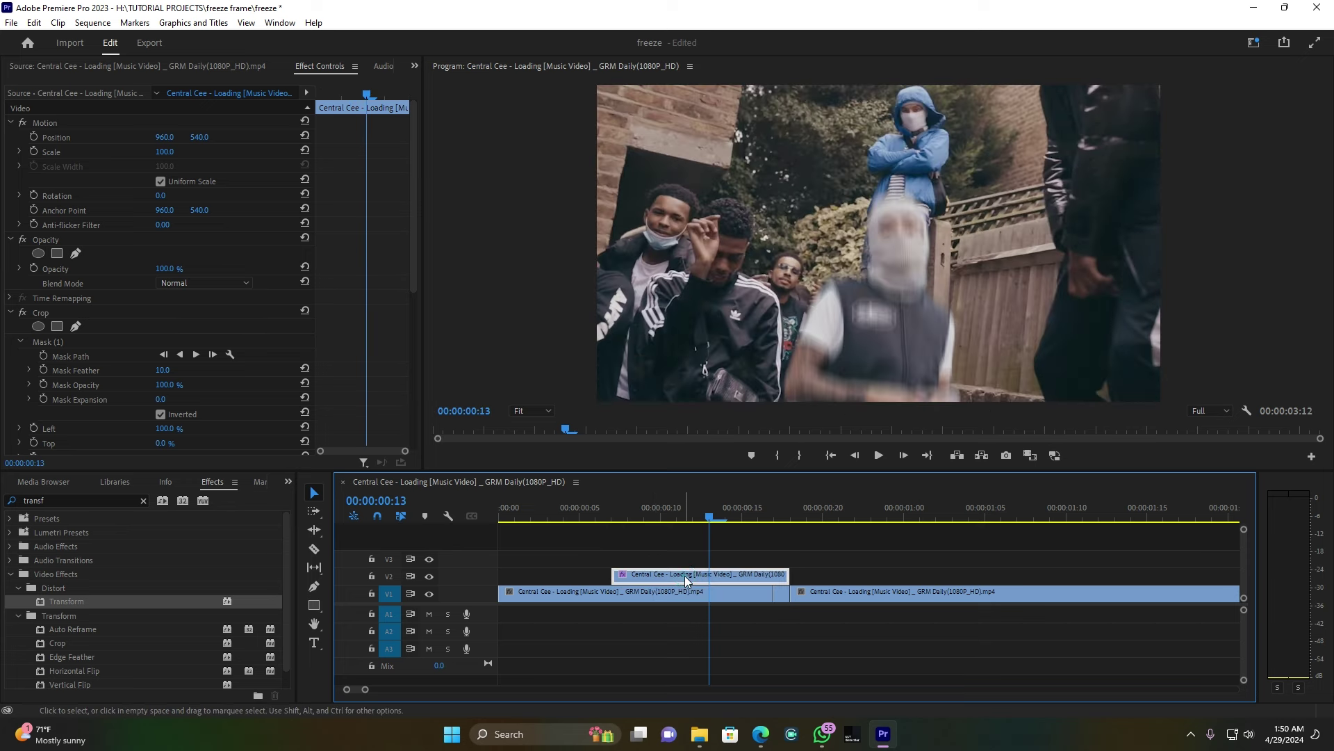
scroll(374, 324, "down", 5)
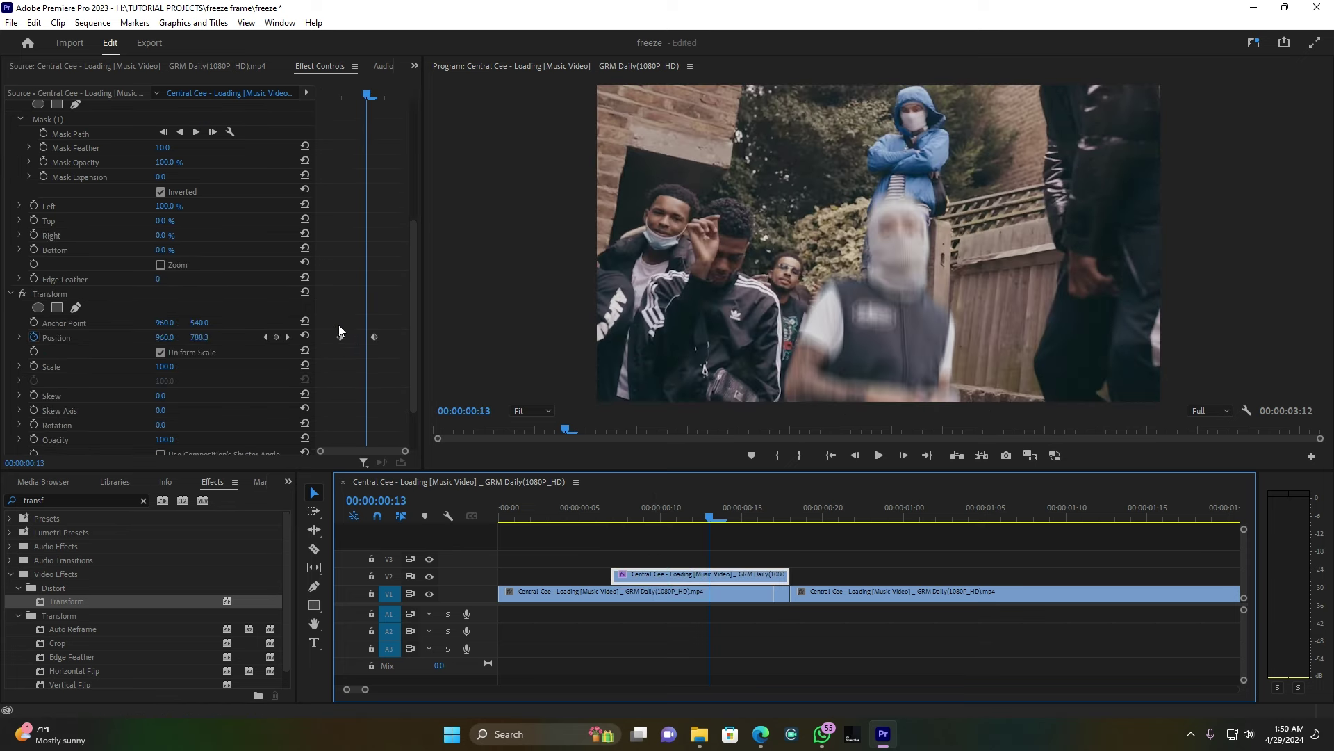
mouse_move(329, 322)
left_mouse_down()
mouse_move(371, 355)
mouse_move(369, 337)
mouse_move(310, 335)
left_mouse_up()
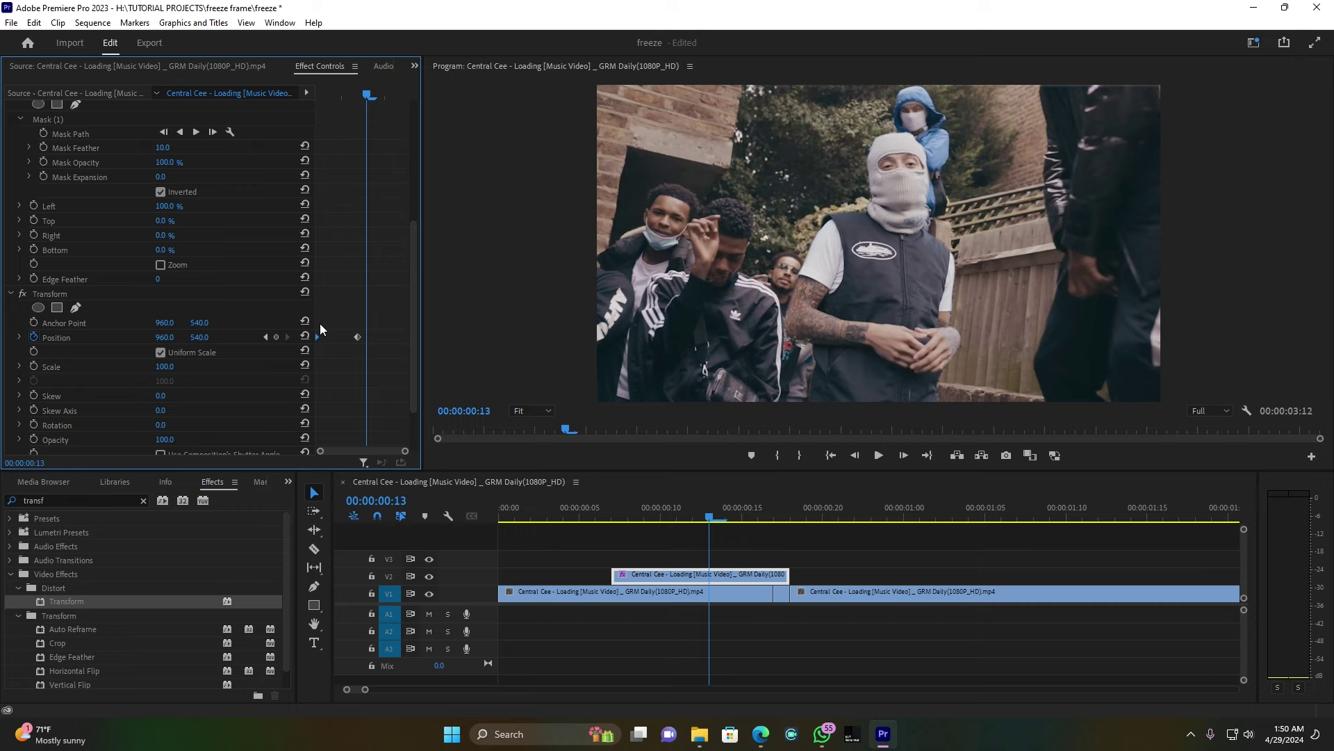
- Play the transition repeatedly from the sequence's opening frames to check the earlier slide-in
left_click(584, 517)
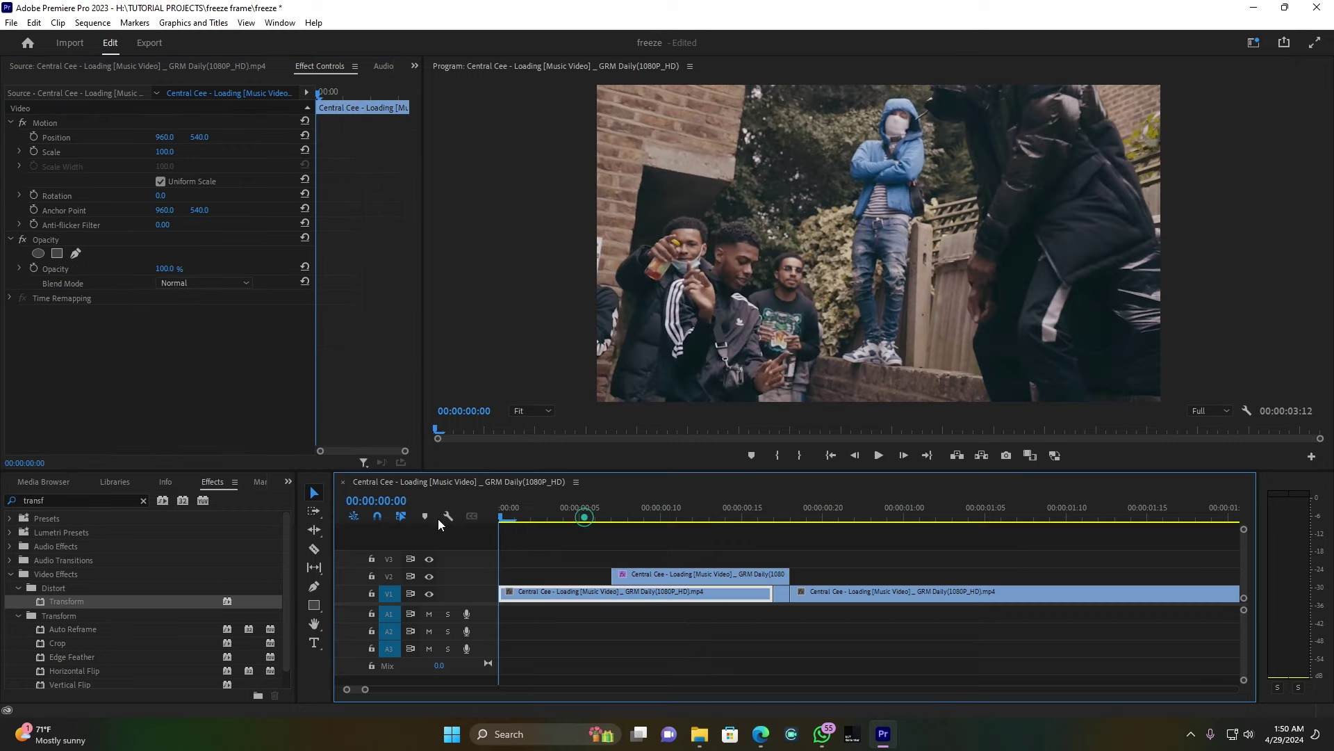
key("space")
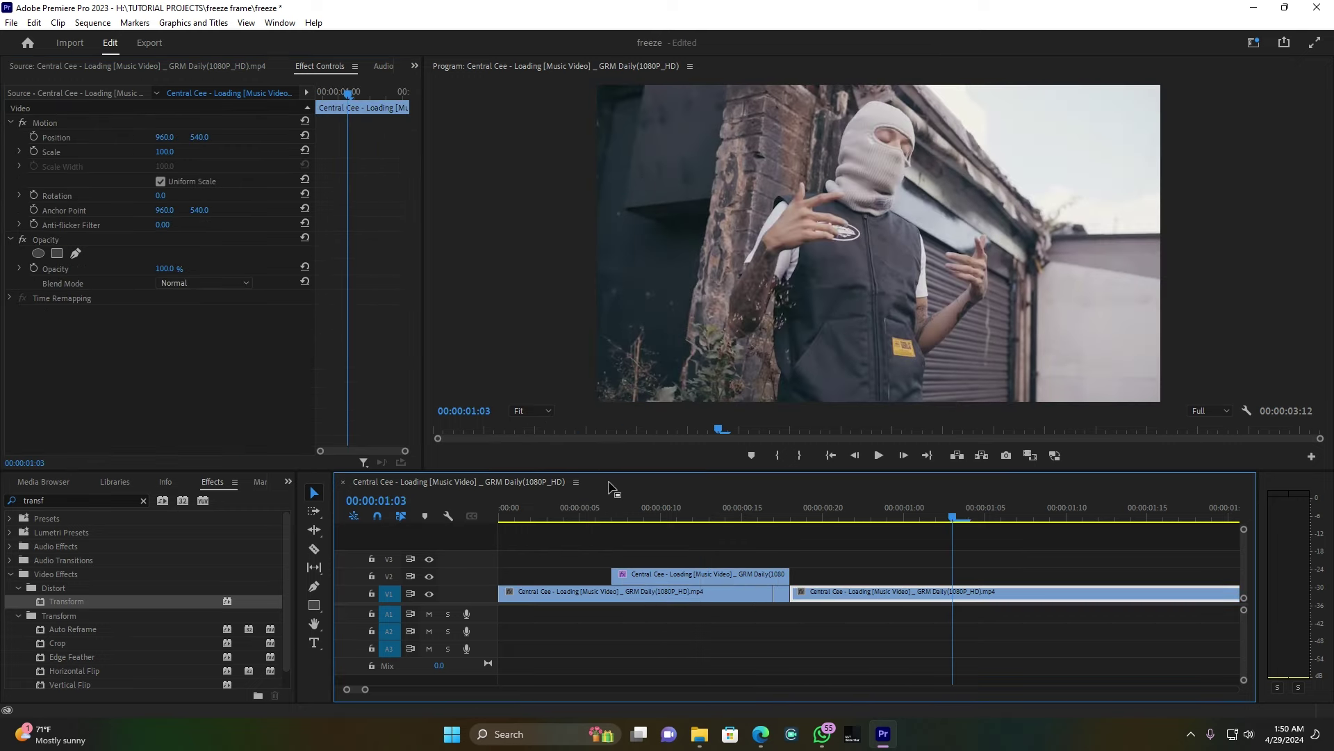
left_click(587, 510)
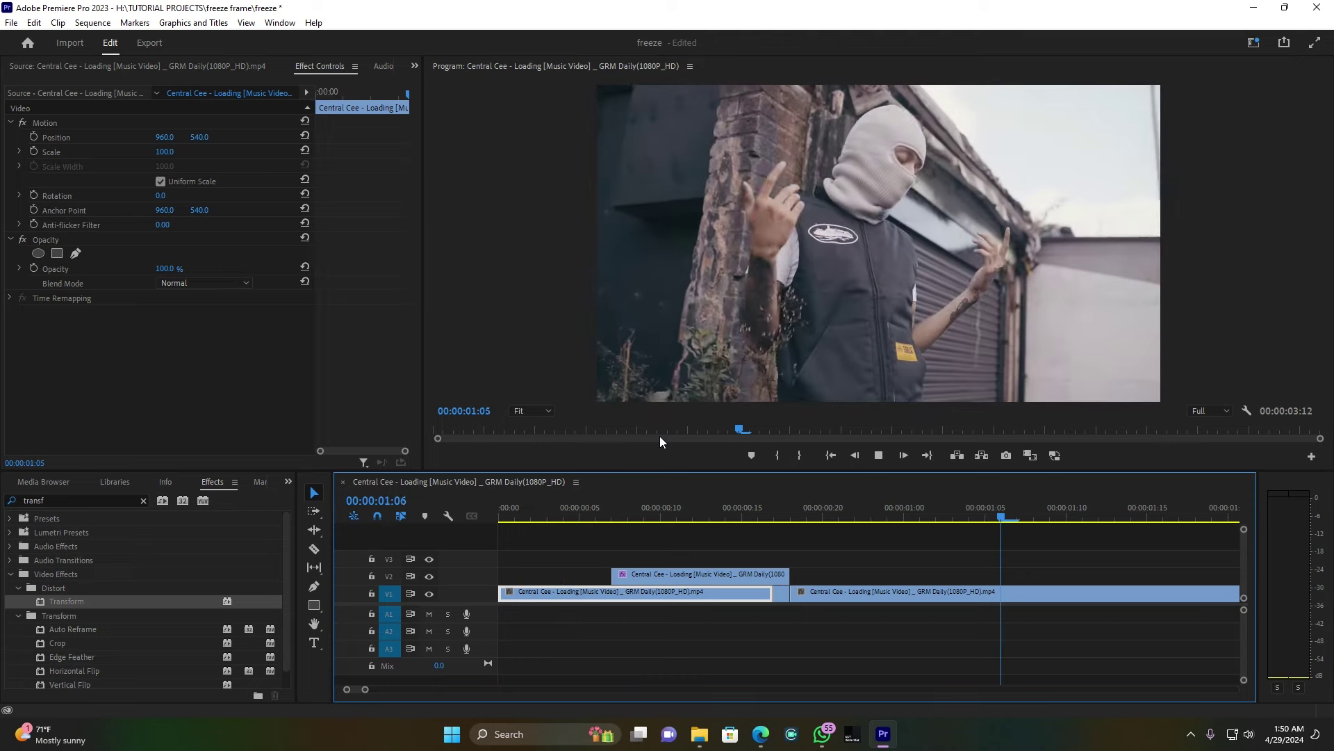
left_click(652, 514)
key("space")
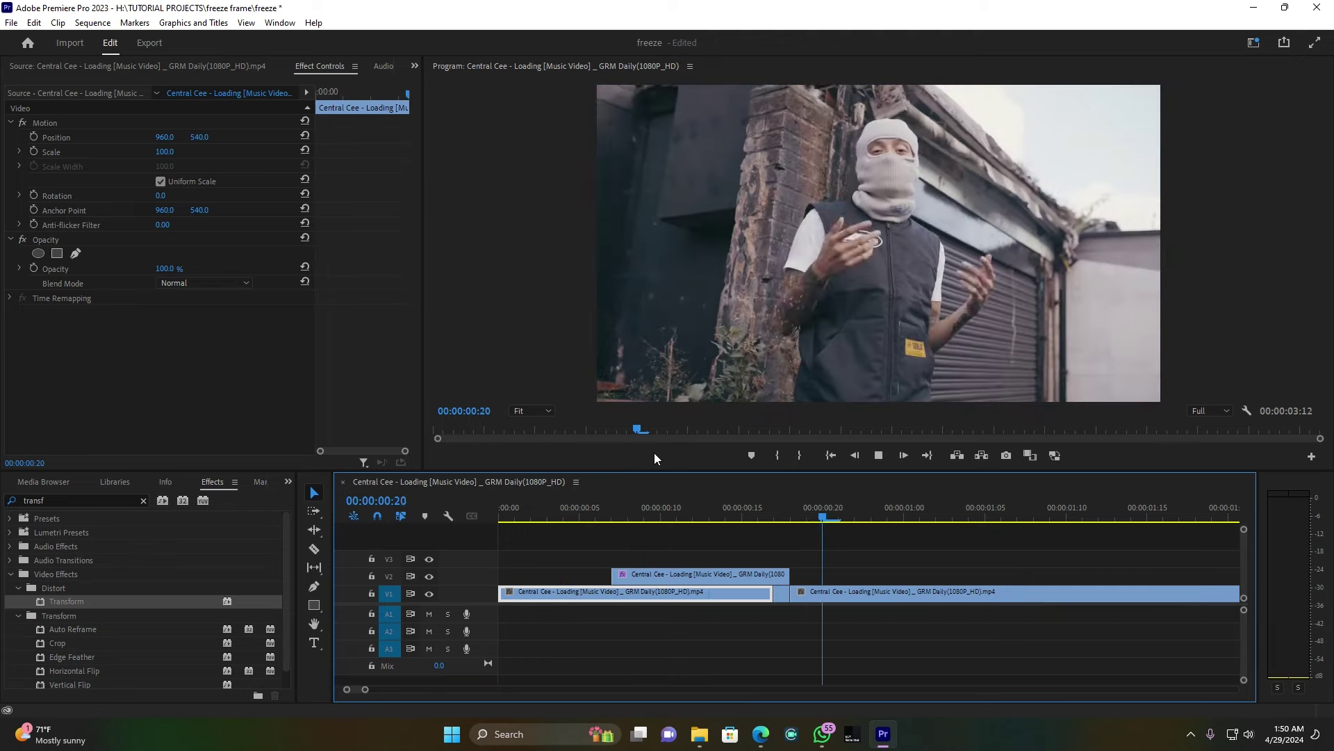
key("space")
left_click(669, 504)
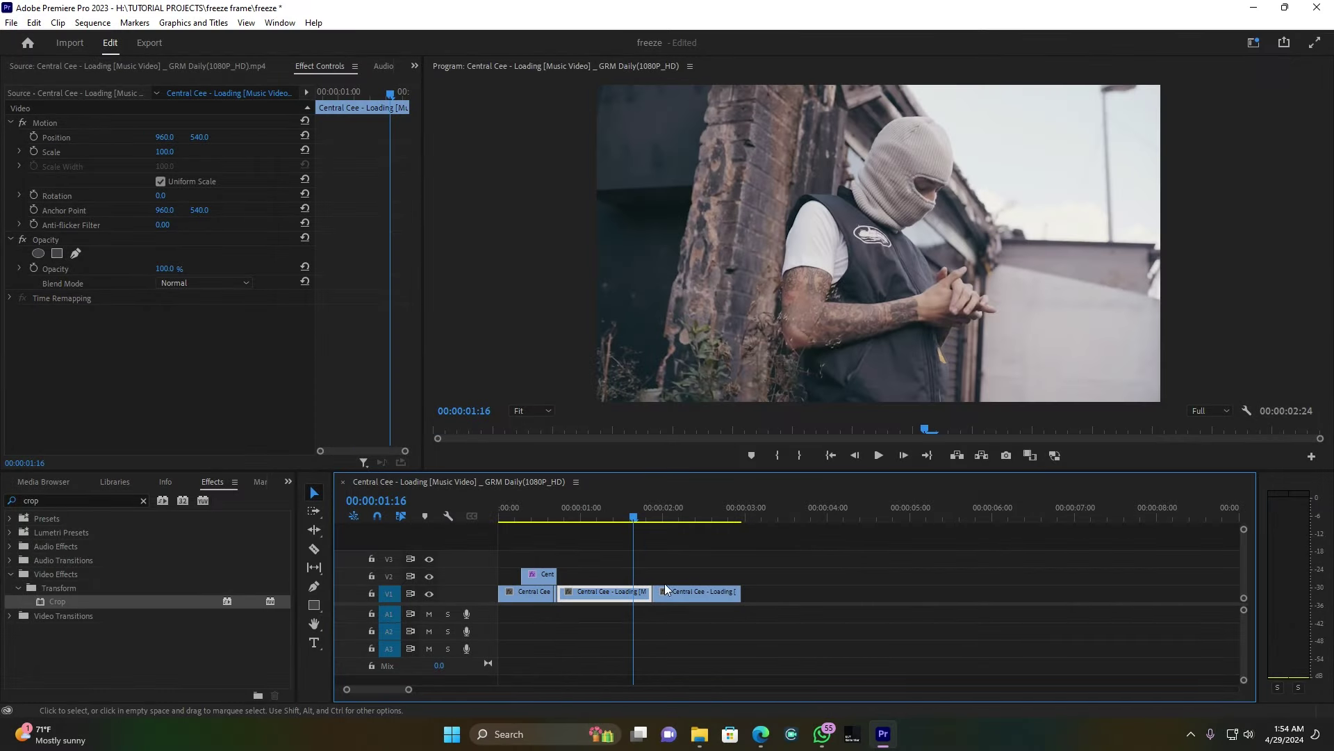
- Split the last V1 clip one frame after its start, at 00:00:01:23
left_click(611, 594)
left_click(700, 593)
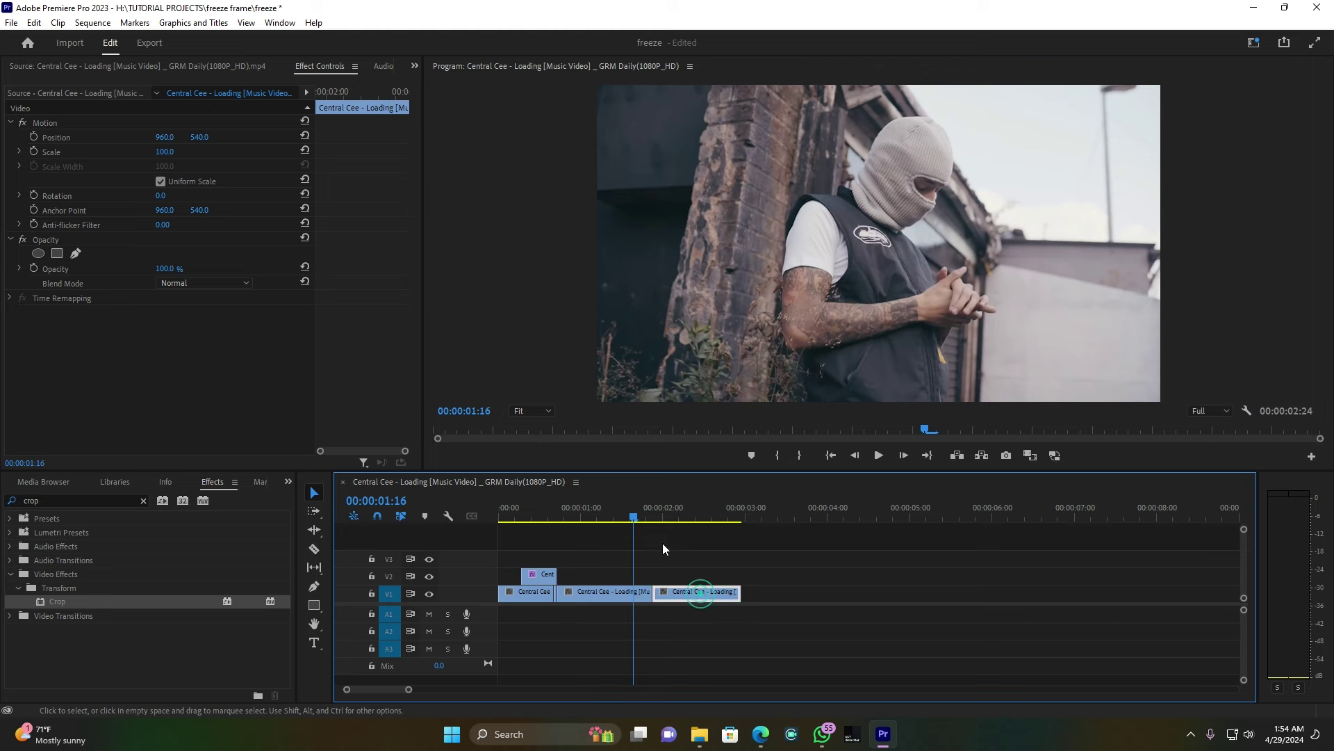
left_click_drag(409, 692, 364, 689)
left_click_drag(899, 517, 987, 517)
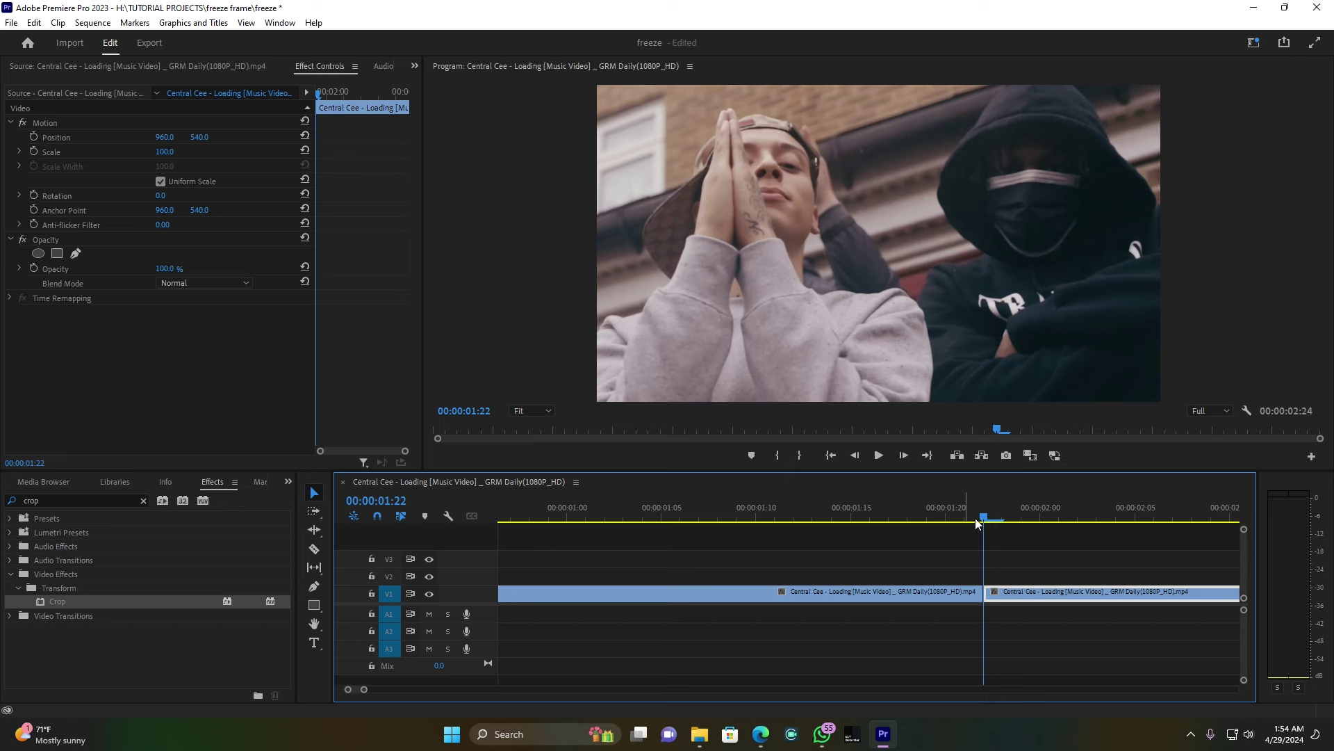
key("Right")
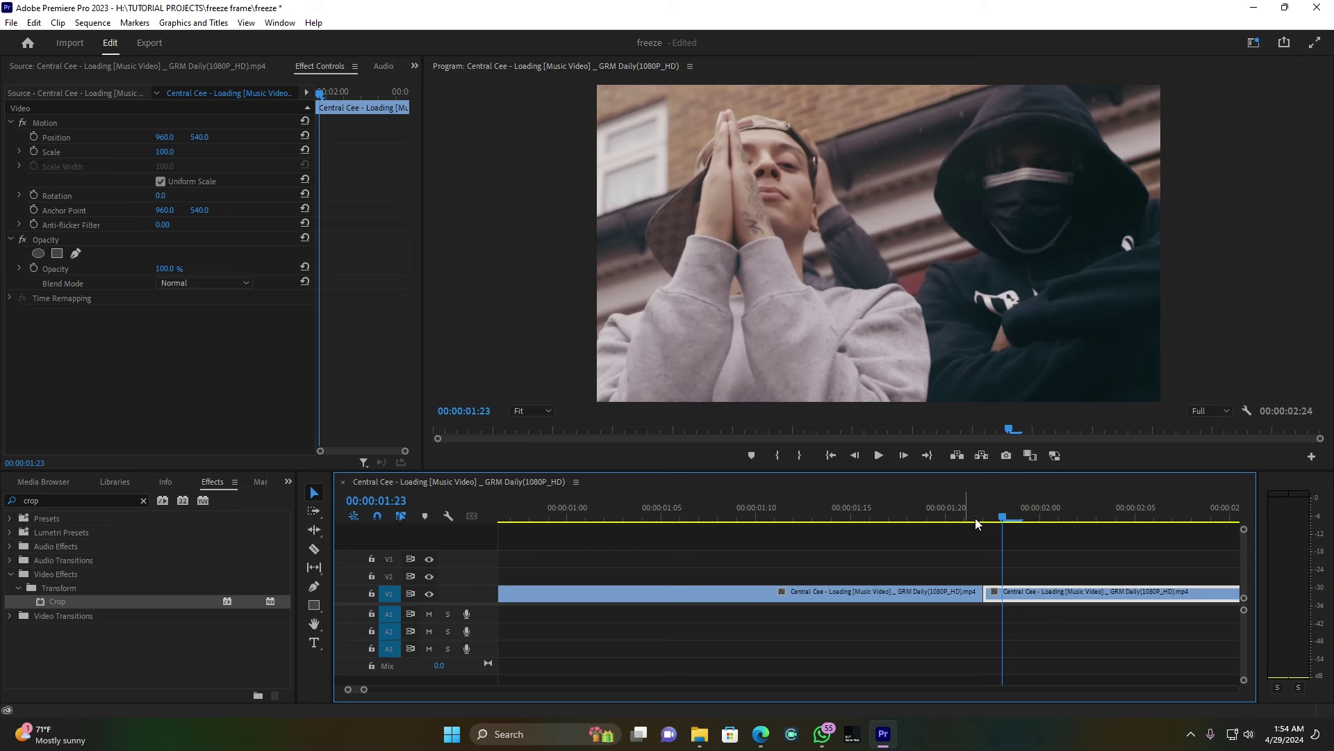
key("c")
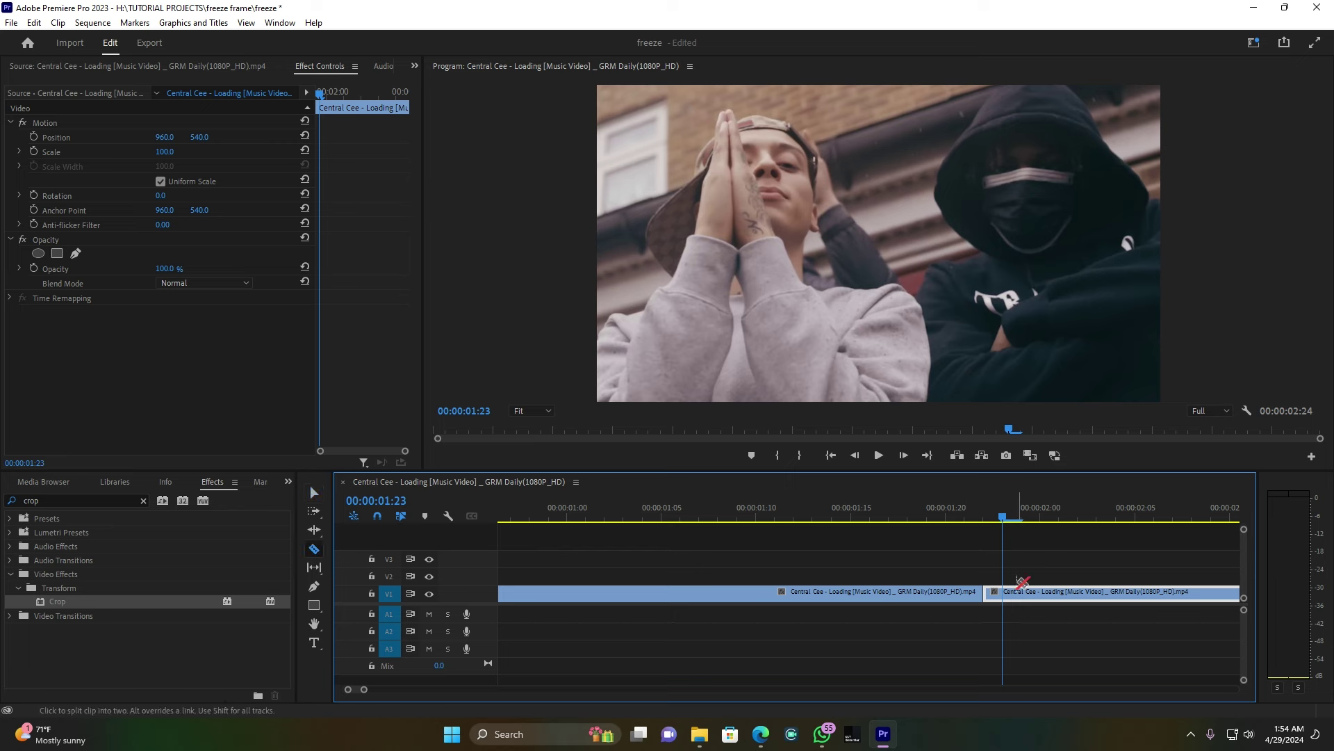
left_click(1010, 591)
key("v")
- Duplicate the one-frame piece at 00:00:01:22 onto V2 directly above it and add a frame hold to the copy
left_click(996, 518)
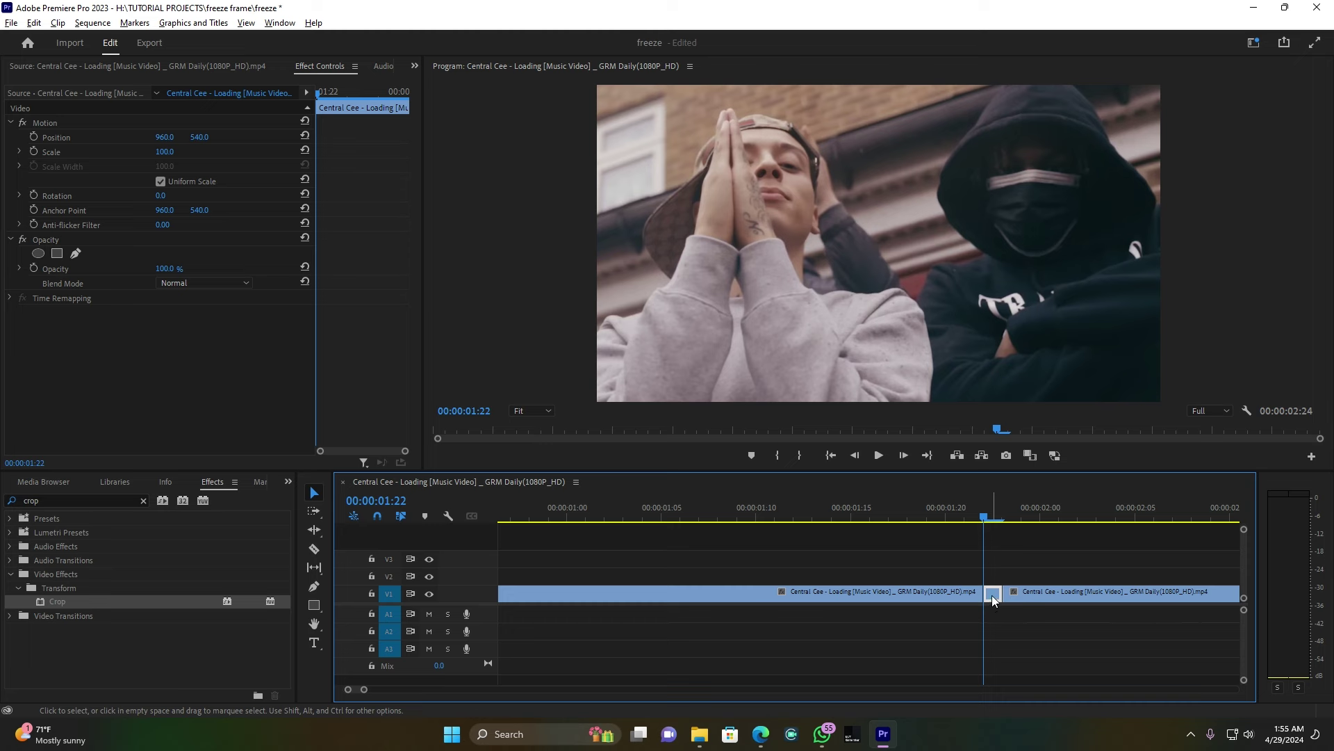
left_click_drag(991, 595, 994, 576)
right_click(994, 578)
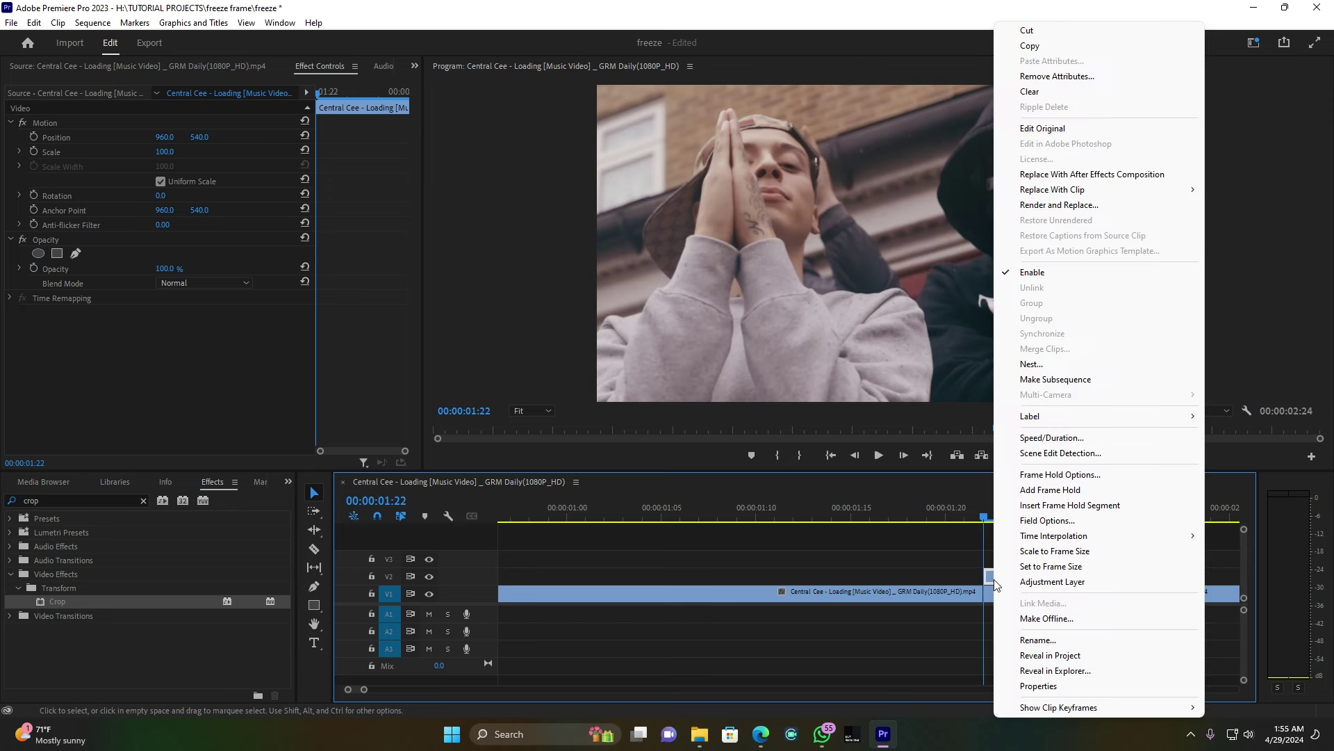
left_click(1065, 491)
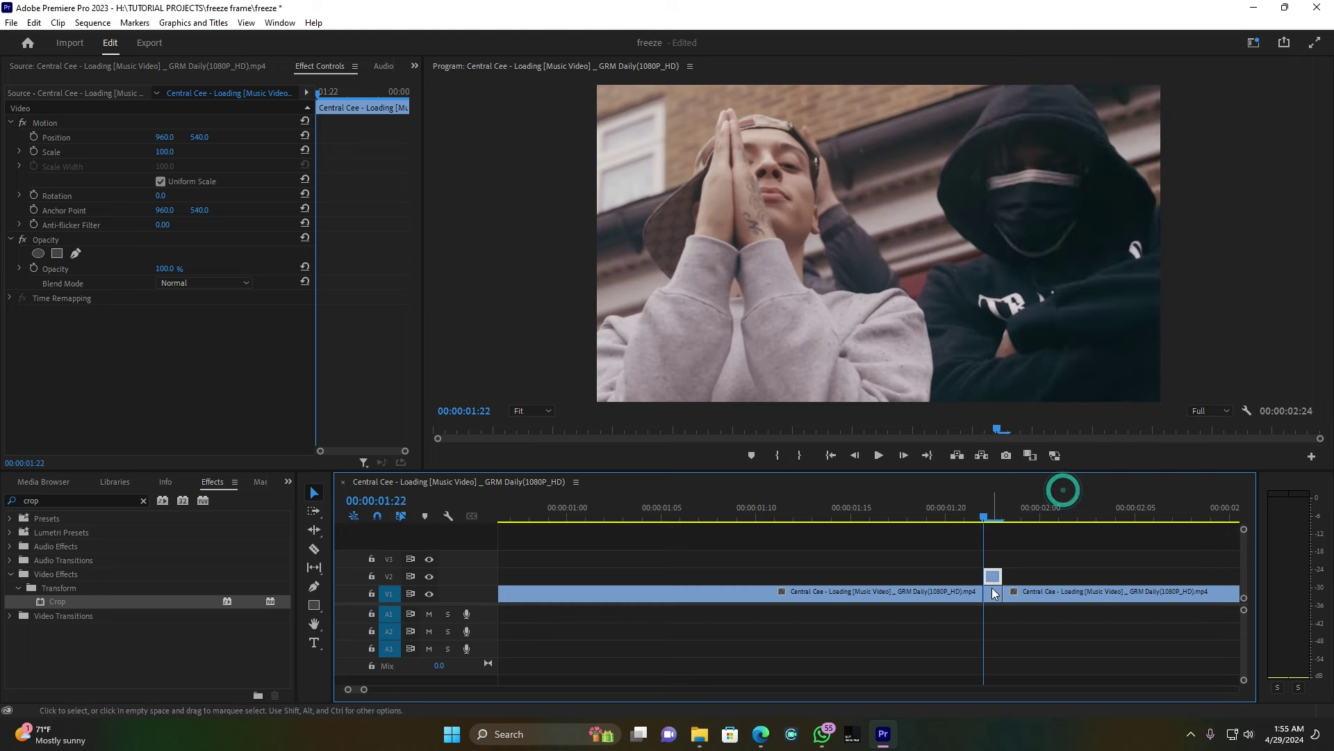
- Extend the held V2 frame's start back to 00:00:01:13 so it overlaps the end of the previous V1 clip
left_click_drag(987, 577, 852, 581)
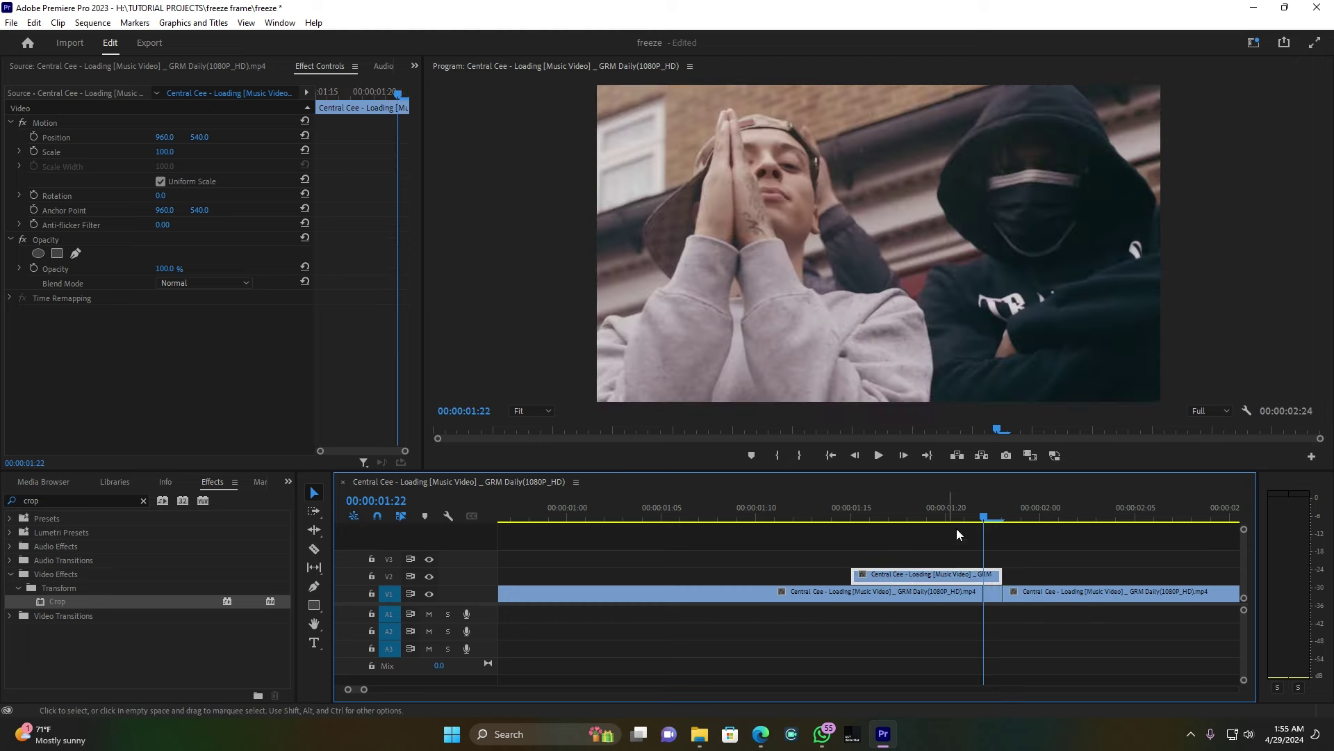
left_click_drag(982, 517, 927, 518)
left_click_drag(851, 574, 814, 573)
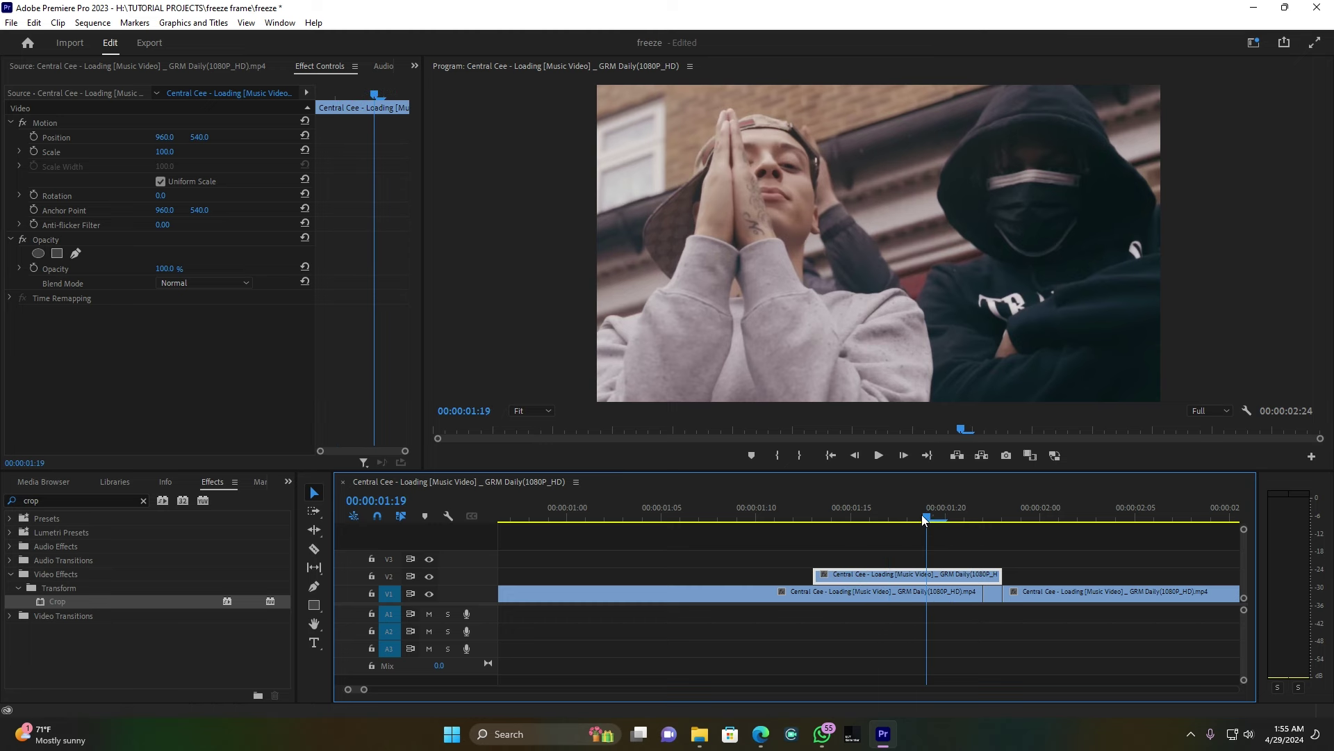
- Apply the Crop effect to the V2 freeze-frame clip with the playhead at 00:00:01:18
left_click_drag(925, 515, 908, 518)
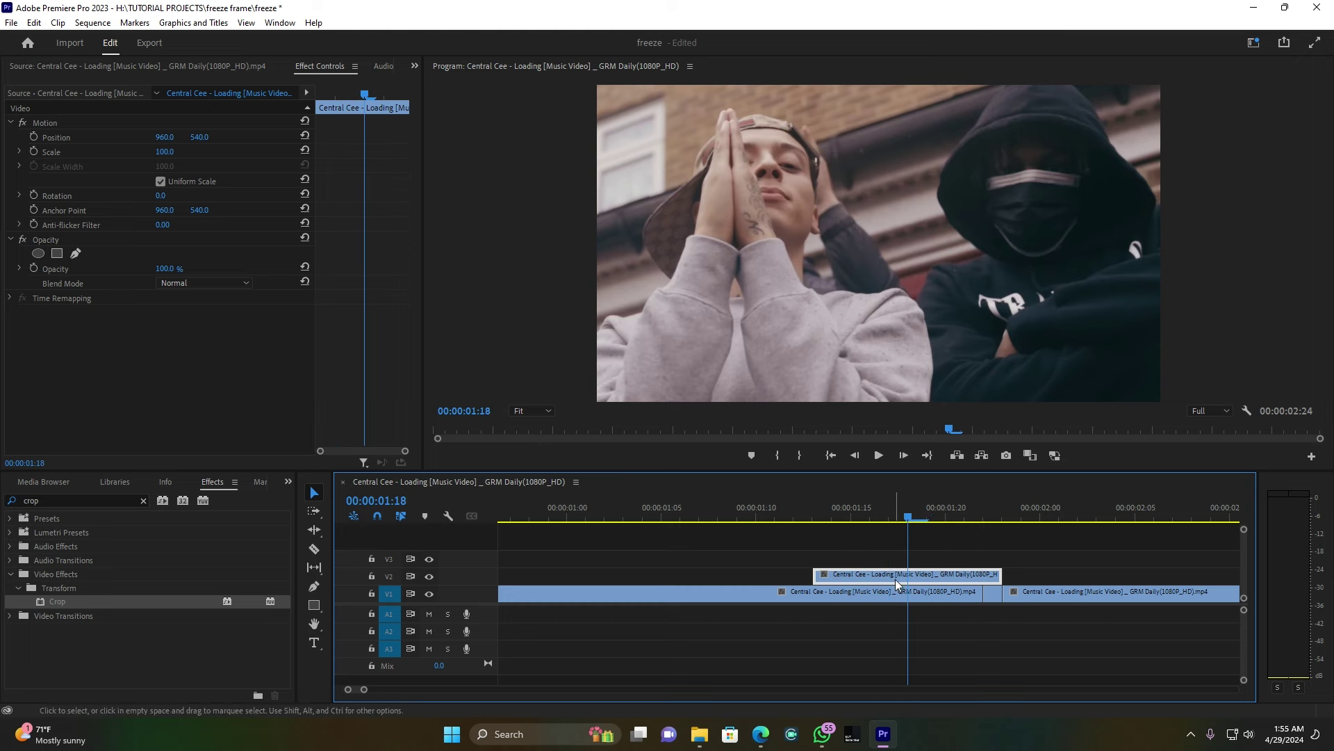
left_click(48, 601)
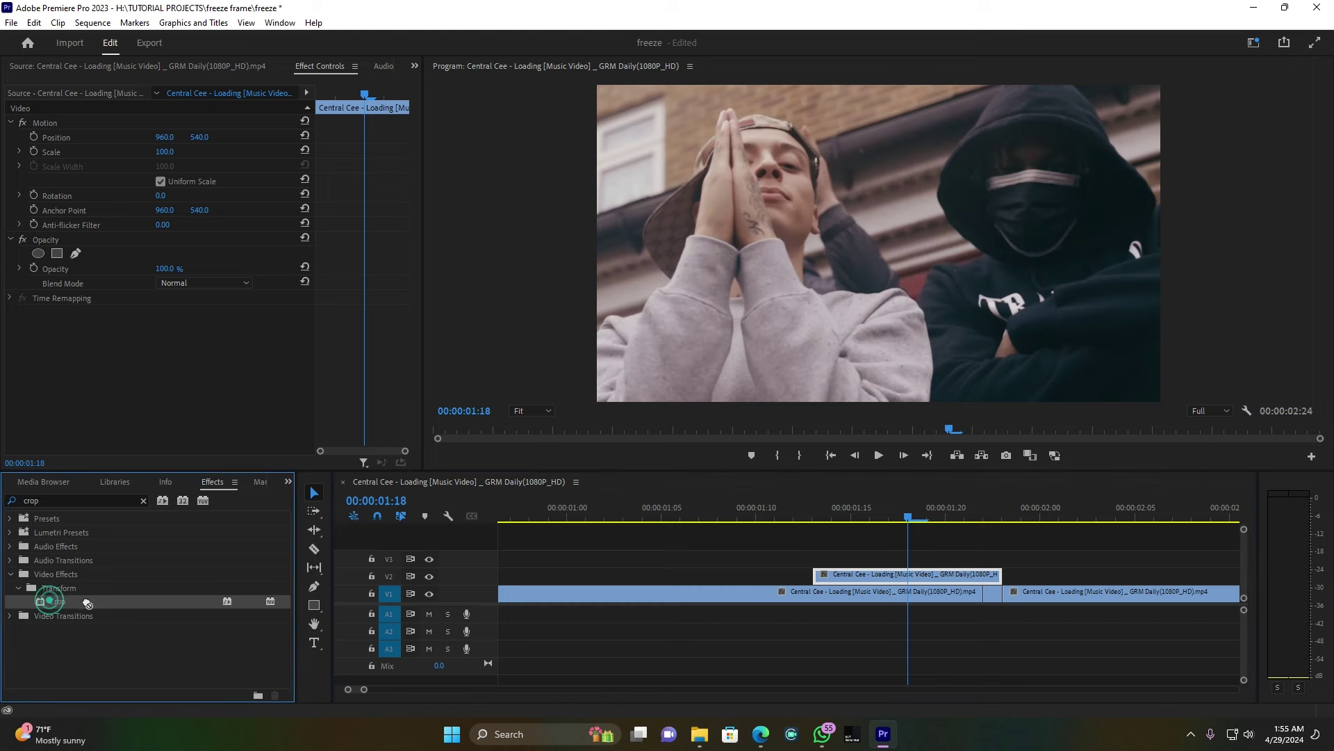
left_click_drag(43, 601, 908, 575)
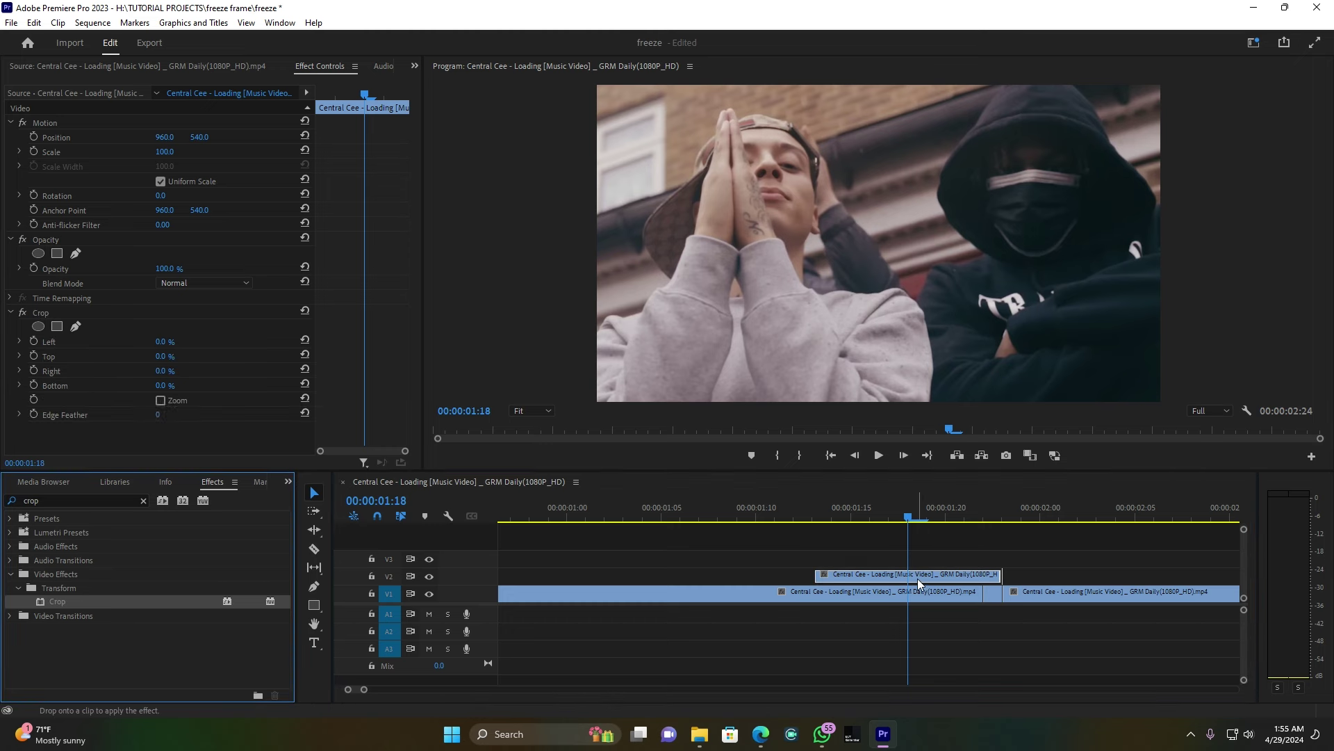
- Draw a free-form Crop mask along the man in the grey sweatshirt, from his shoulder and elbow around his raised hands and cap
left_click(75, 327)
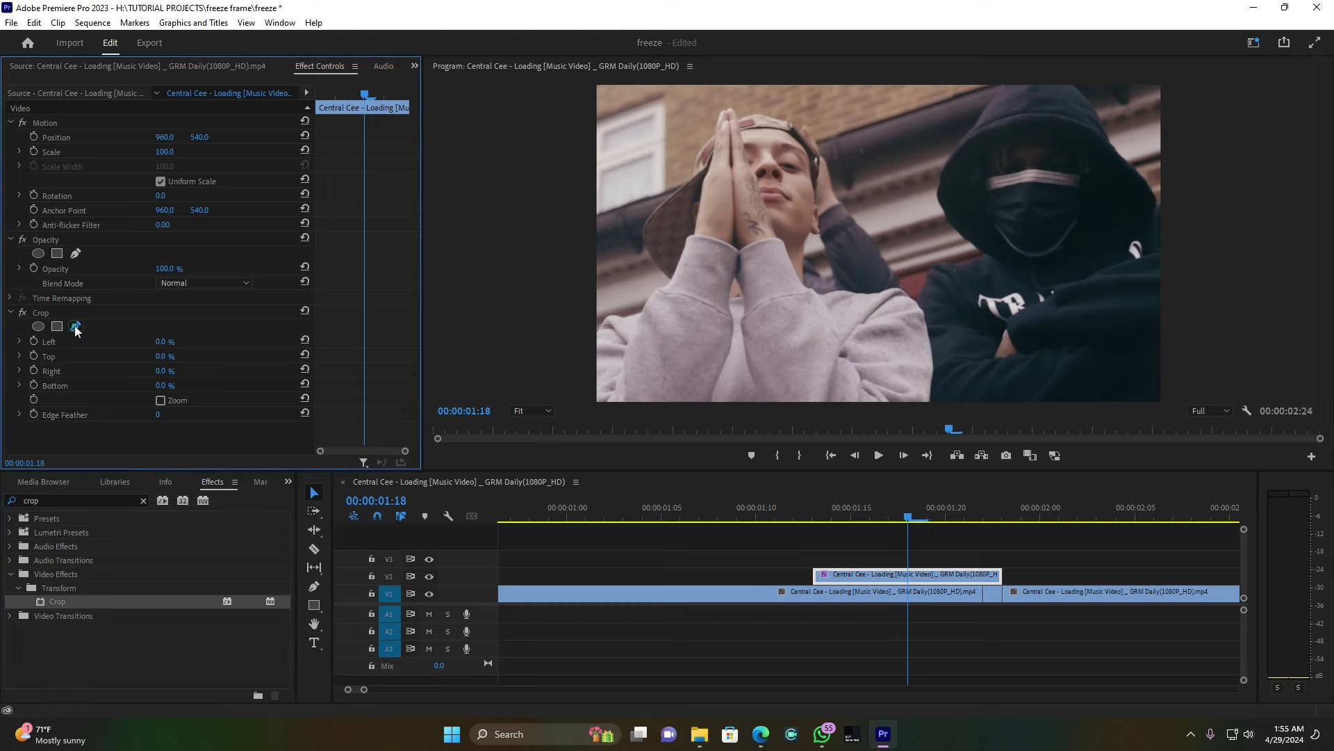
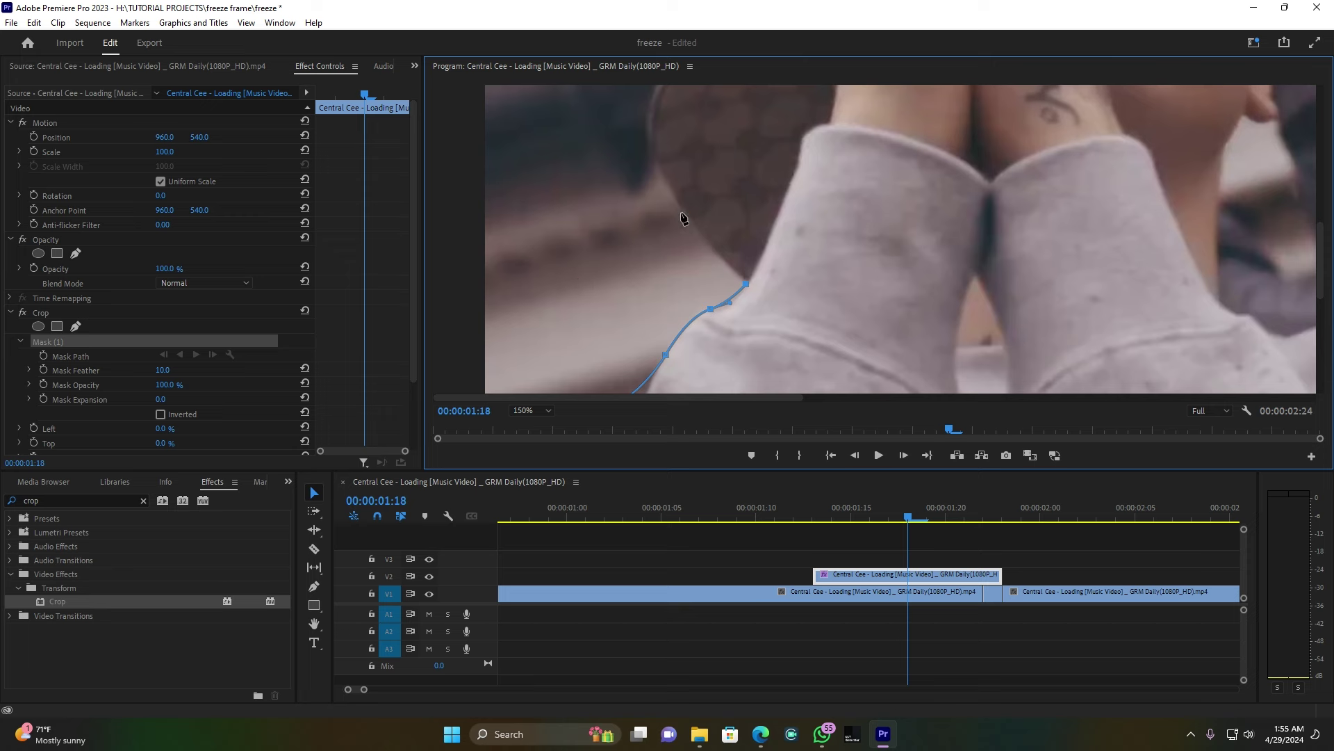
left_click(837, 249)
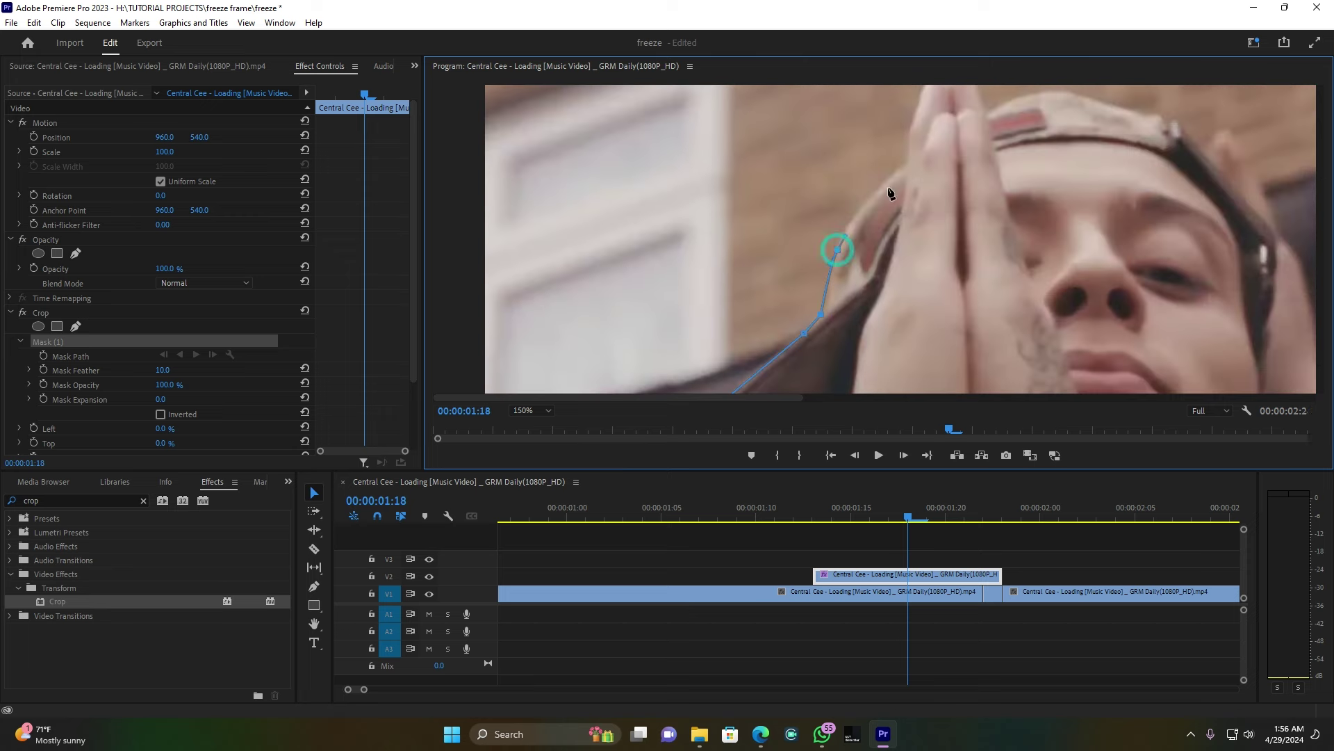
left_click(910, 192)
left_click(946, 125)
left_click(987, 157)
left_click(1113, 154)
left_click(1164, 165)
left_click(1214, 210)
left_click(1271, 276)
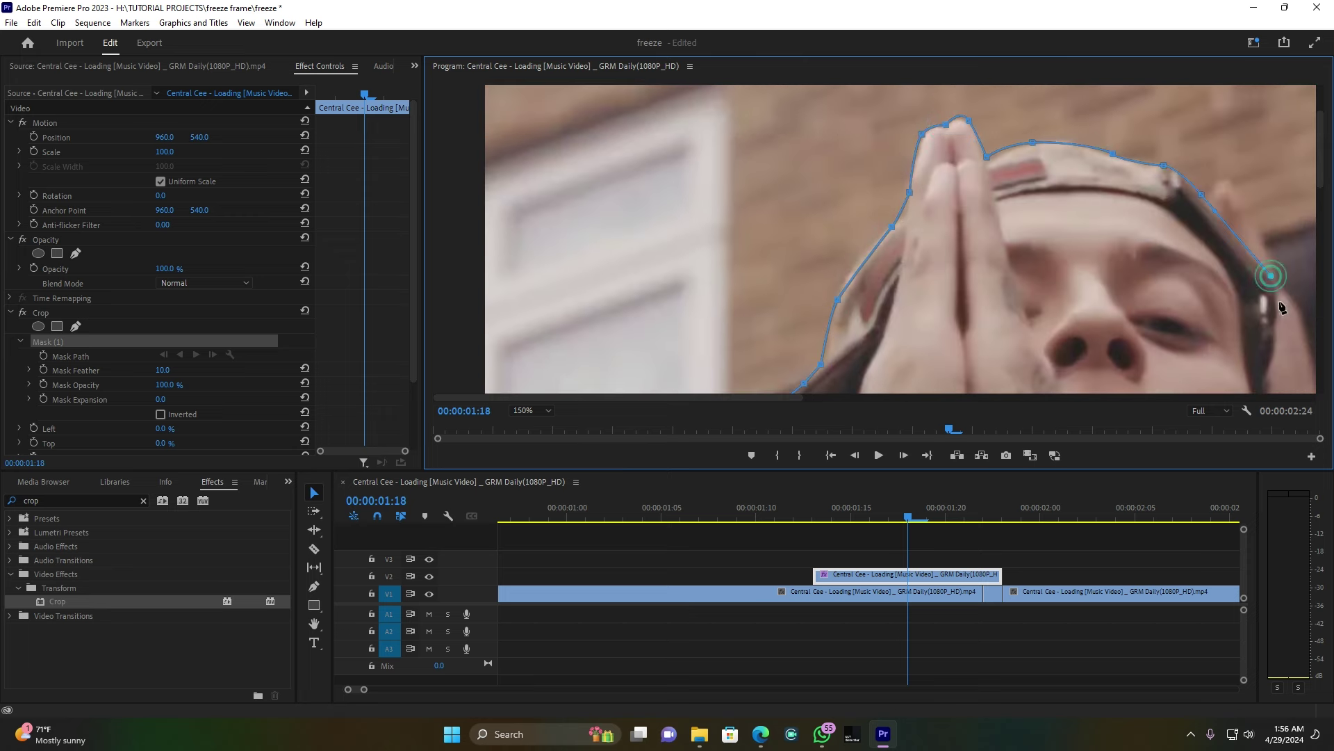
- Continue the Crop mask down the man's face, shoulder and sleeve, close it below the frame's lower edge, and fit the frame in view
scroll(1182, 244, "up", 2)
left_click_drag(1317, 174, 1318, 218)
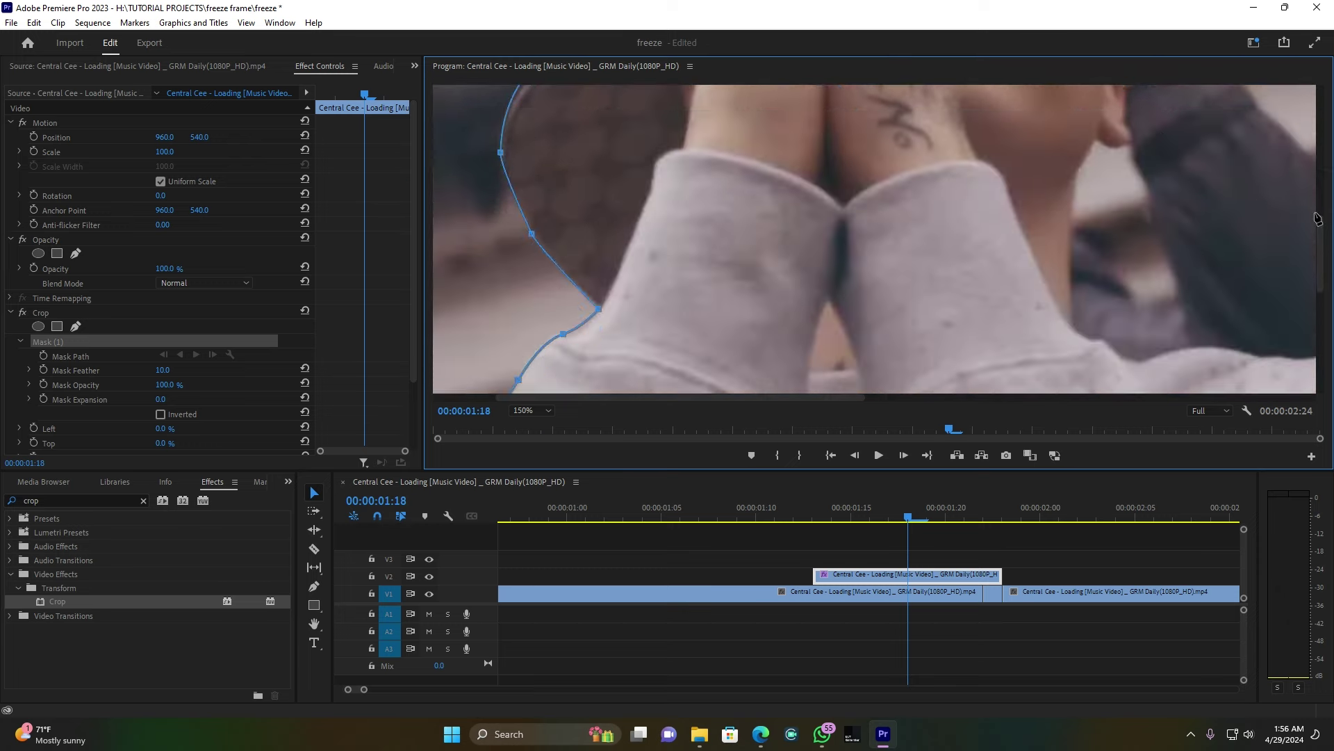
scroll(1318, 218, "up", 2)
left_click(1074, 278)
scroll(1127, 276, "down", 3)
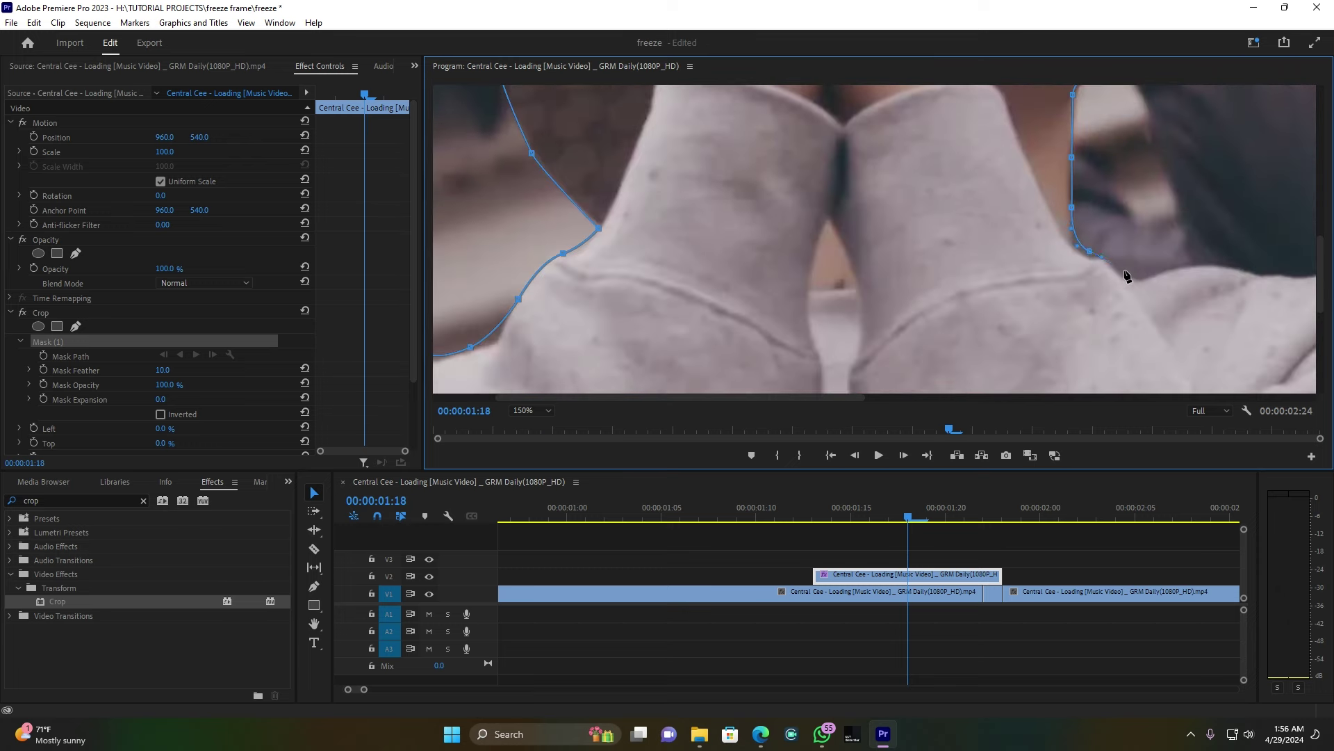
left_click_drag(801, 396, 923, 396)
left_click(1135, 268)
scroll(1177, 295, "up", 2)
scroll(1242, 276, "down", 3)
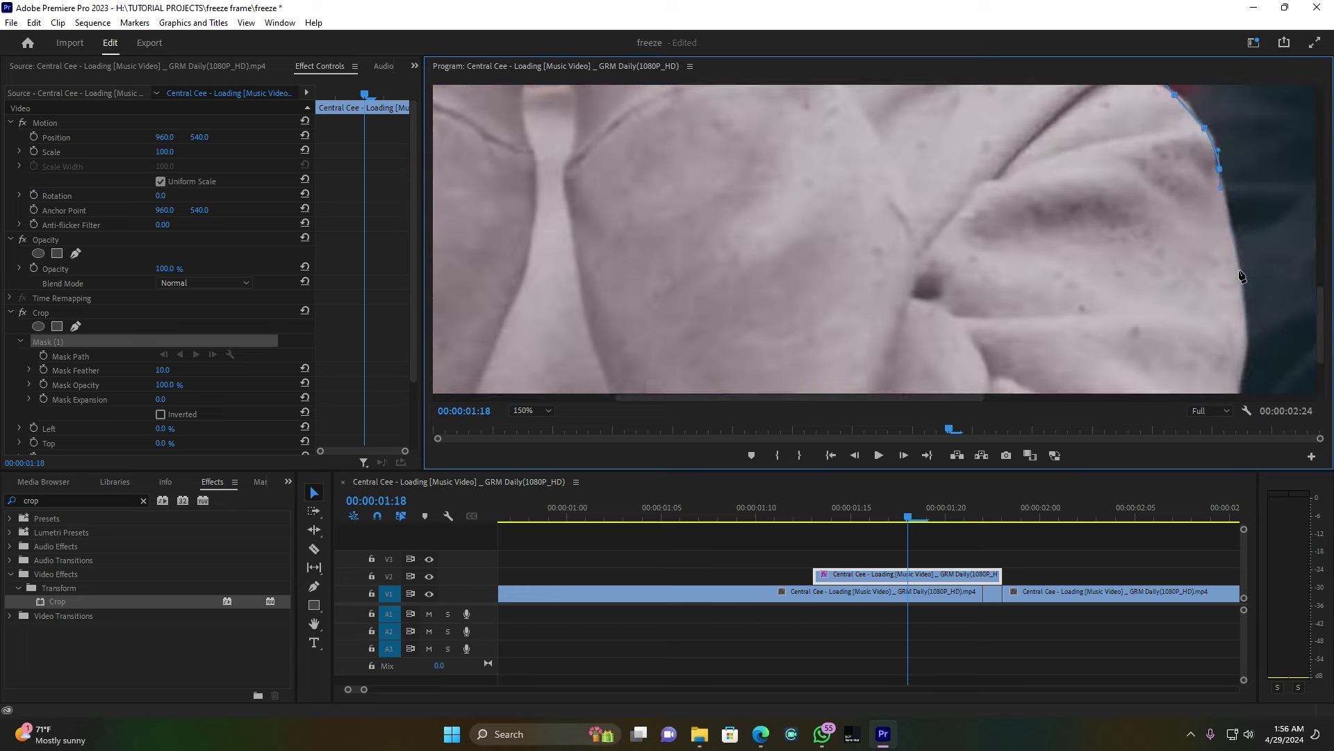
scroll(1242, 276, "up", 2)
scroll(1019, 277, "down", 3)
key("minus")
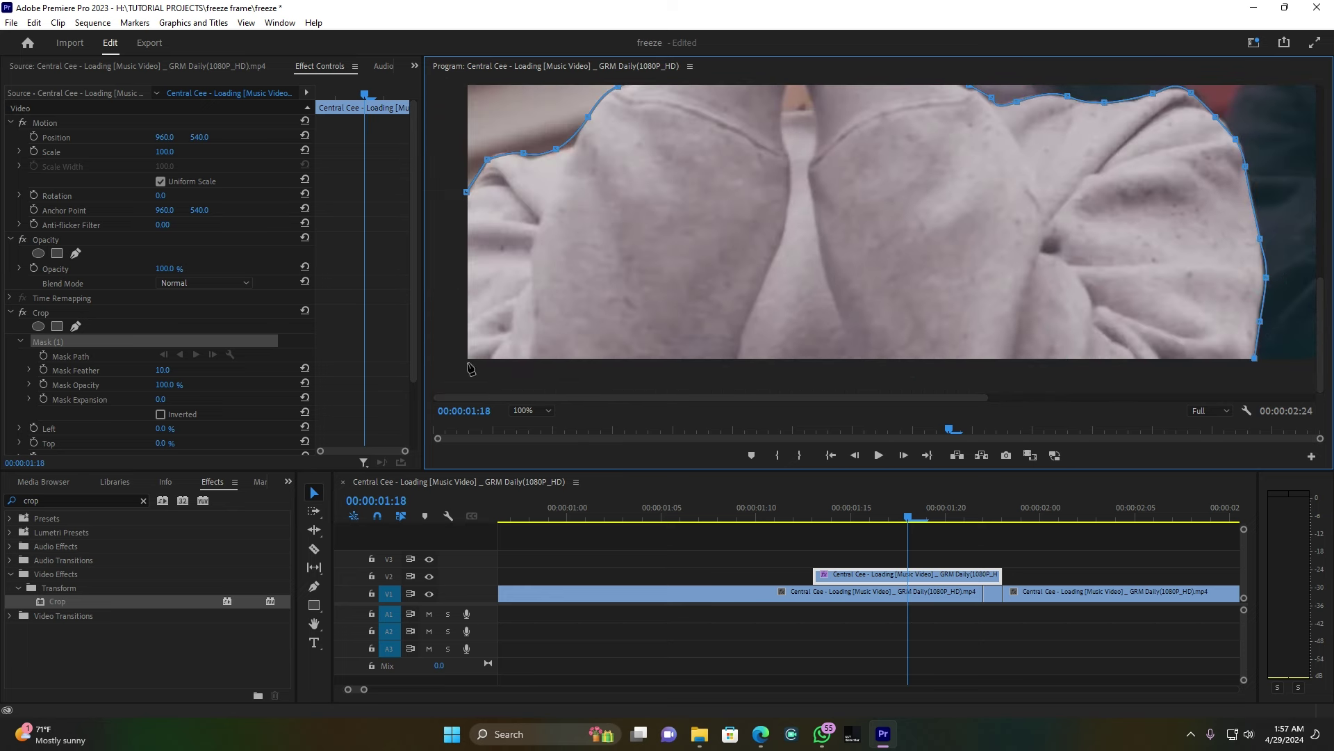
left_click(460, 363)
scroll(460, 363, "up", 1)
left_click(466, 206)
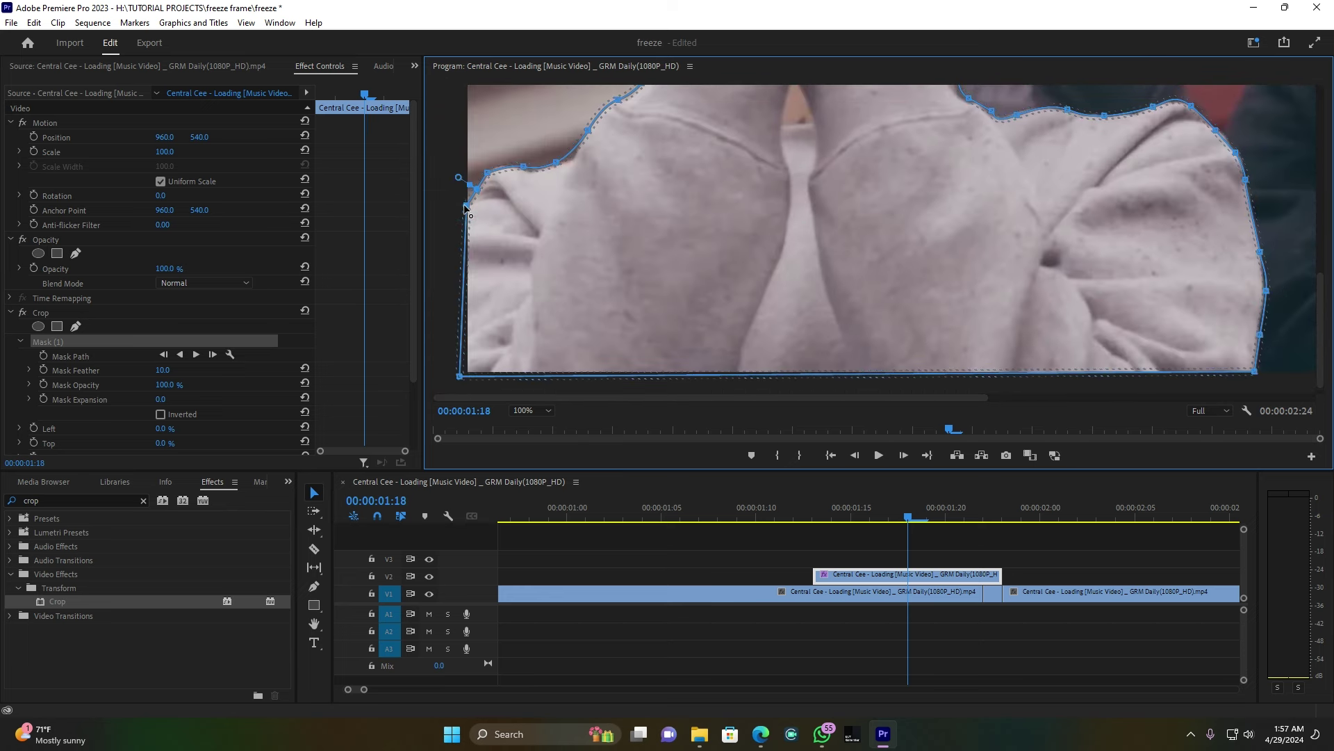
left_click(531, 410)
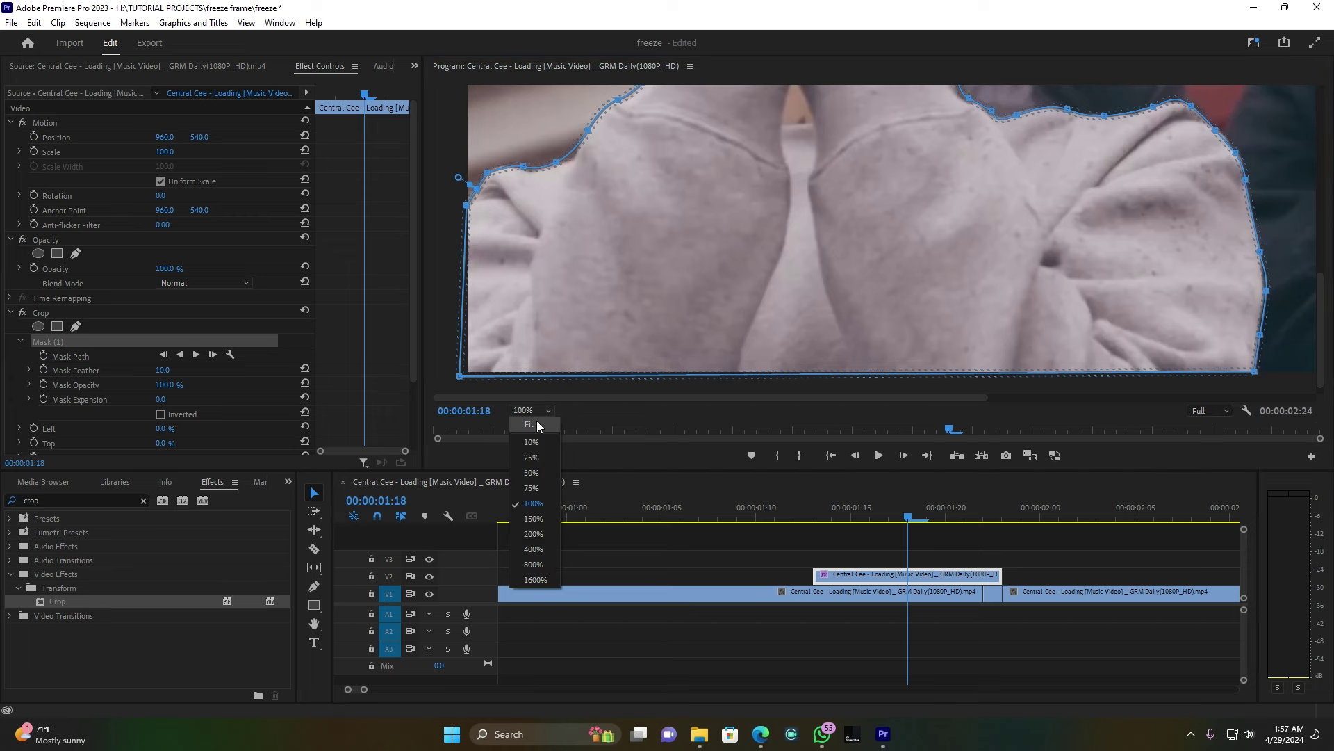
left_click(537, 420)
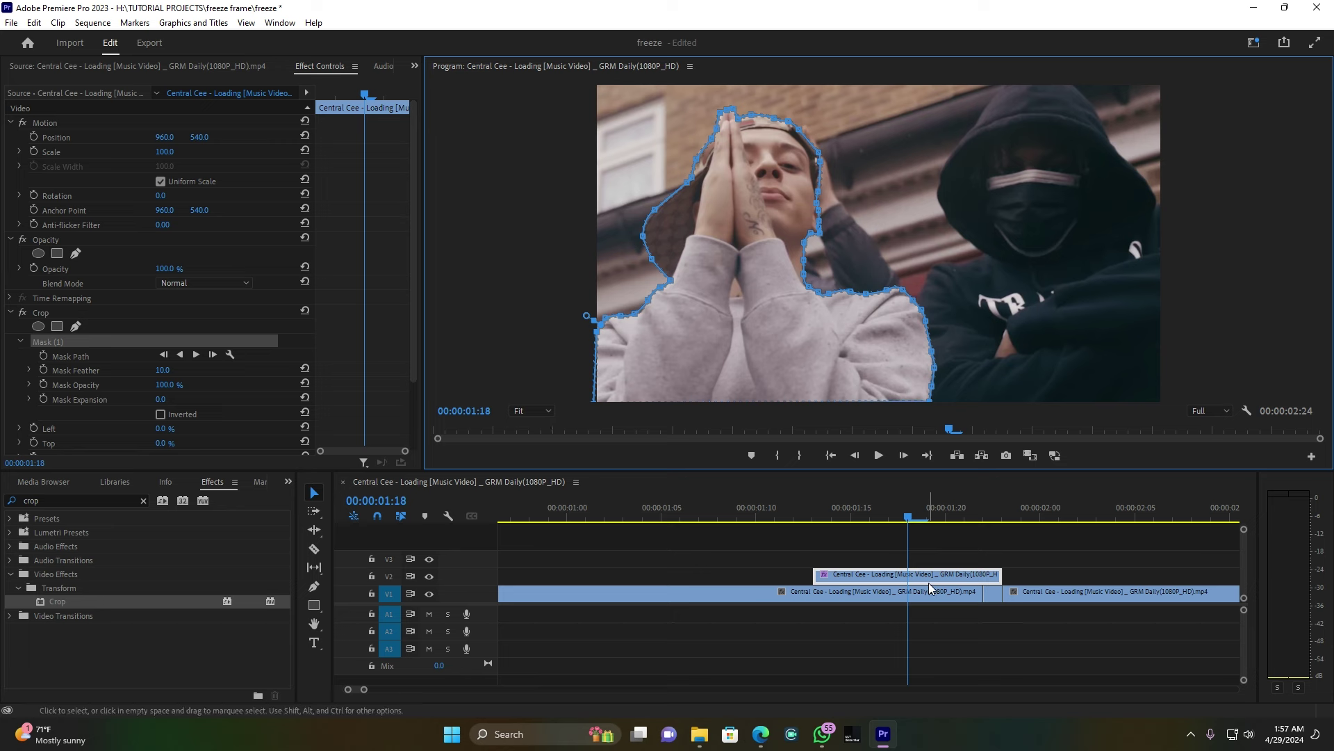
scroll(106, 351, "down", 3)
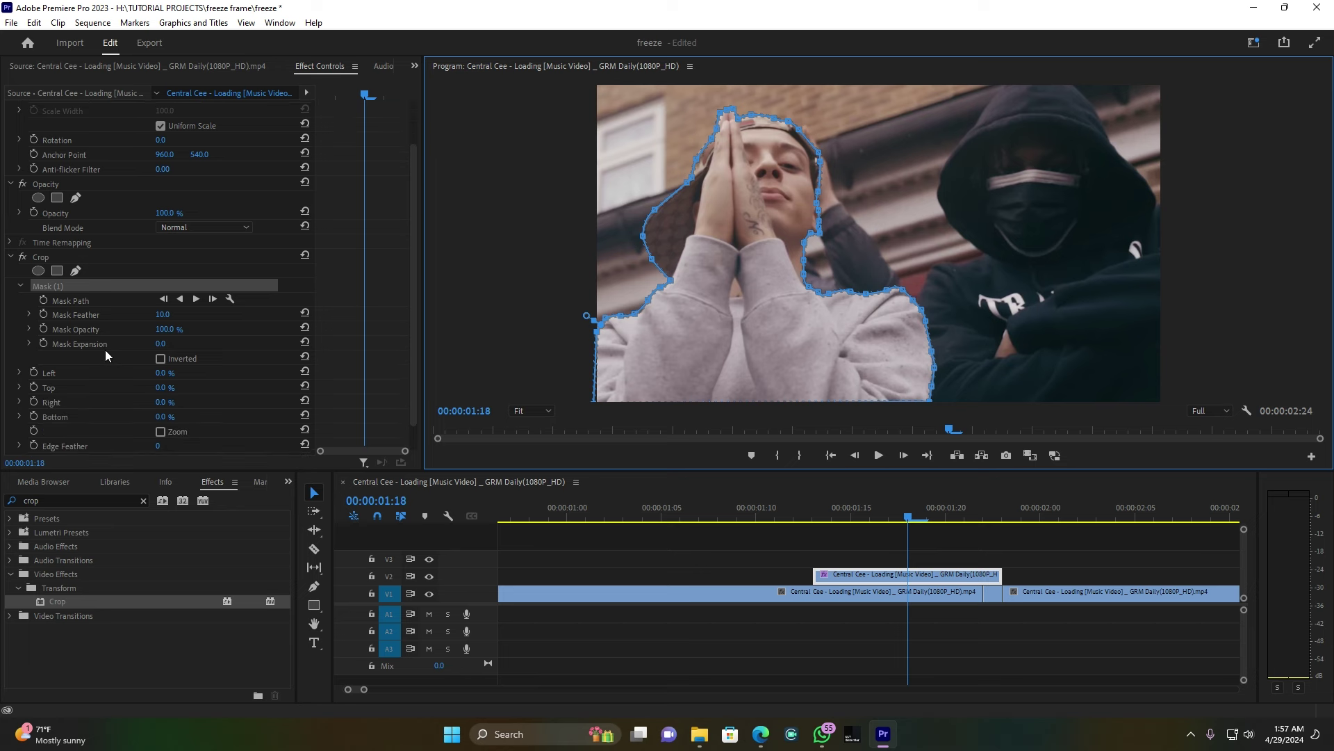
scroll(106, 355, "down", 1)
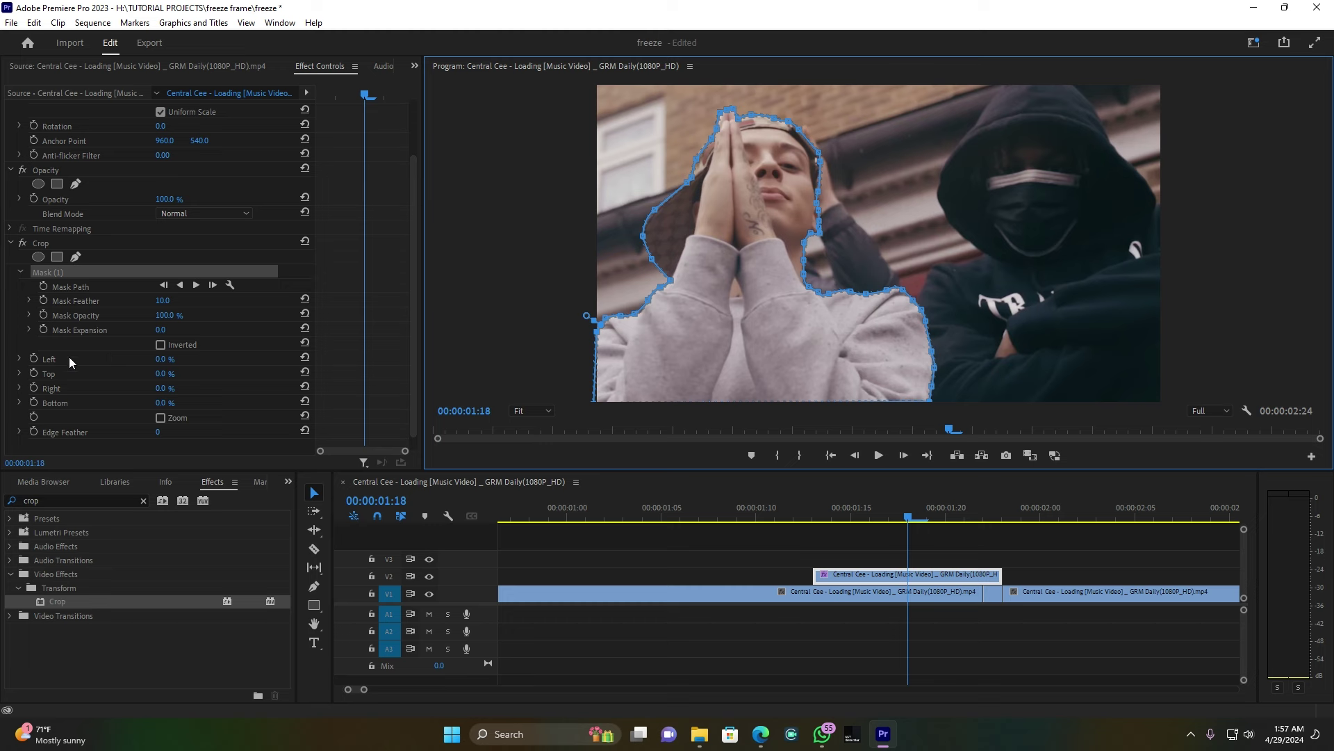
- Isolate the man on the V2 freeze frame with Crop Left at 100%, an inverted mask and Mask Feather 6.0
left_click_drag(161, 358, 229, 359)
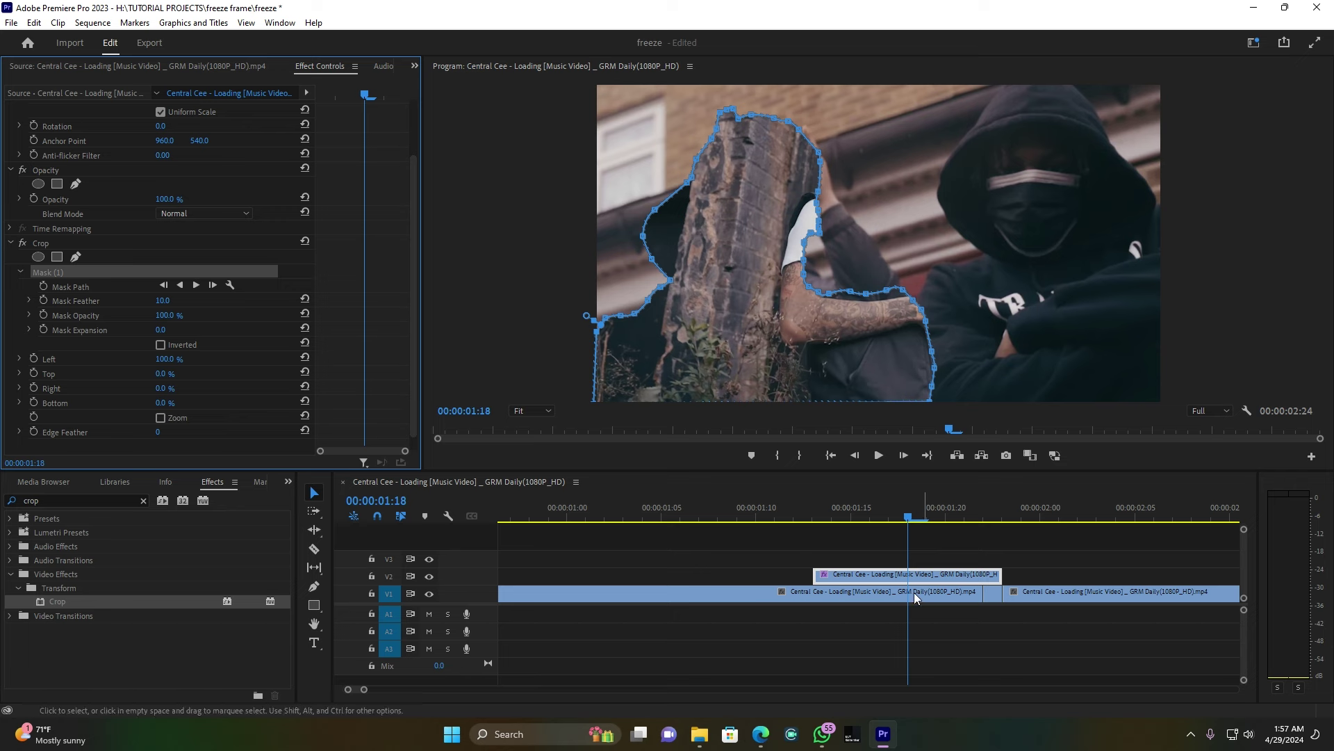
left_click(161, 345)
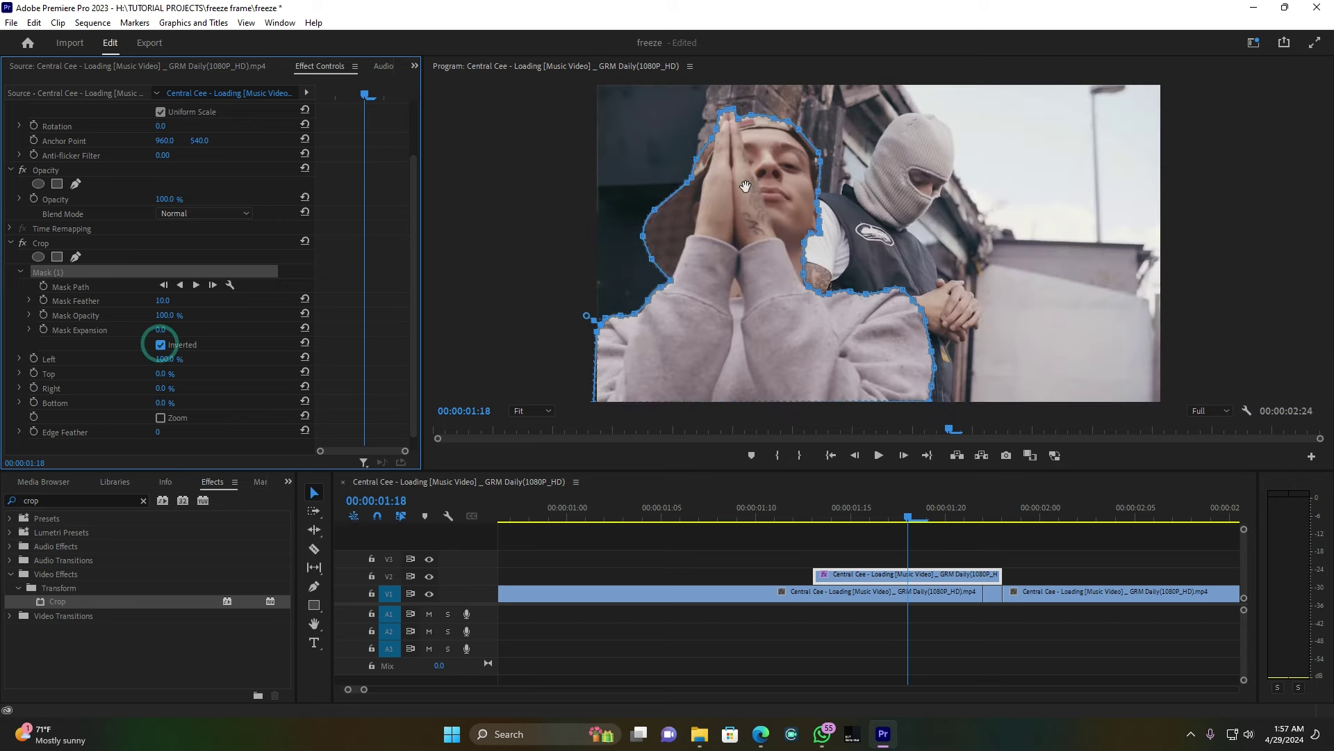
left_click(957, 647)
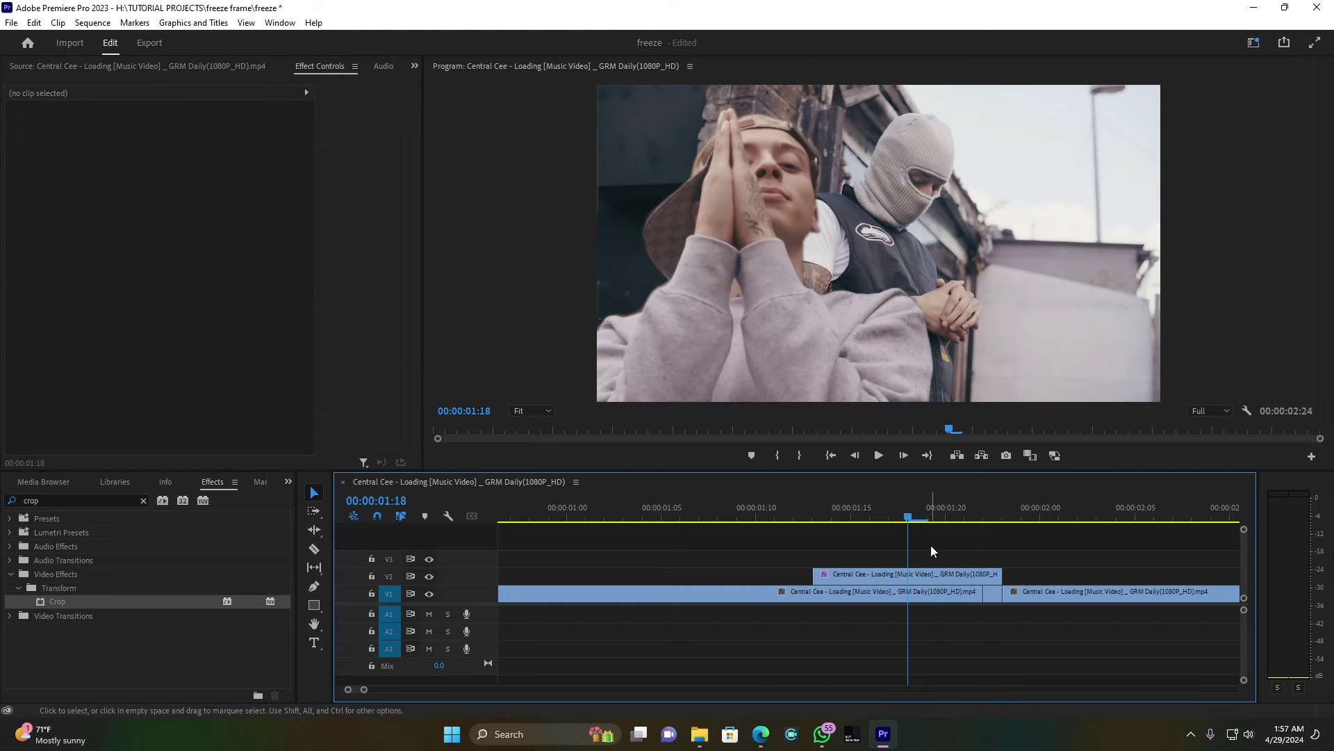
left_click(915, 573)
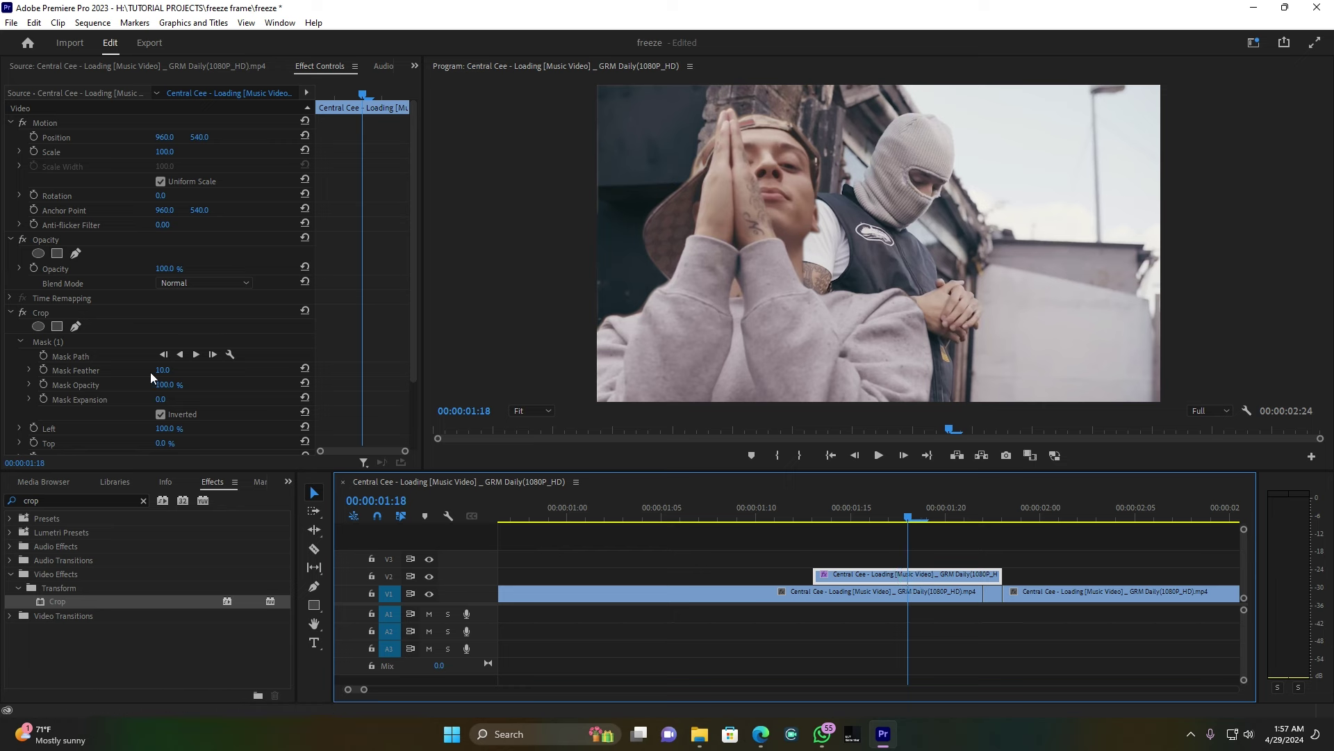
mouse_move(160, 370)
left_mouse_down()
mouse_move(224, 370)
mouse_move(166, 370)
left_mouse_up()
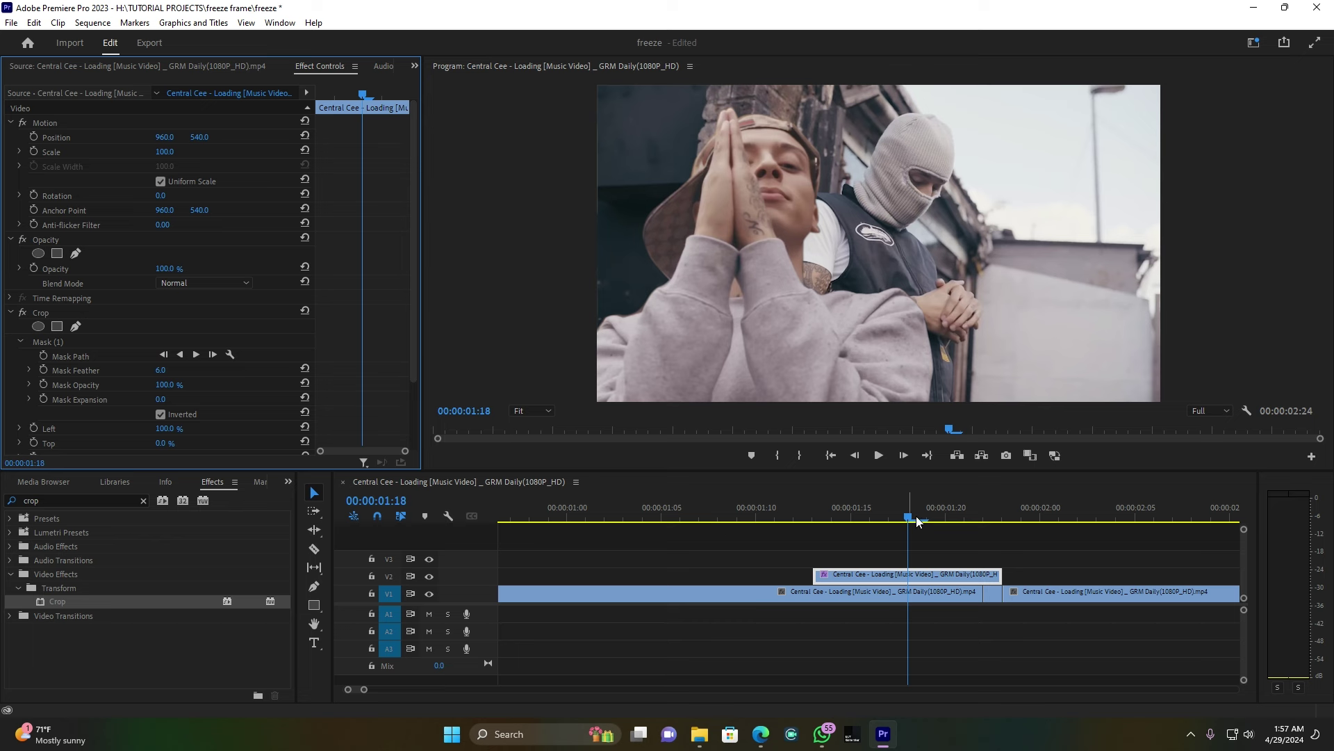
- Find the Transform effect under Distort and apply it to the masked V2 freeze-frame clip
double_click(65, 499)
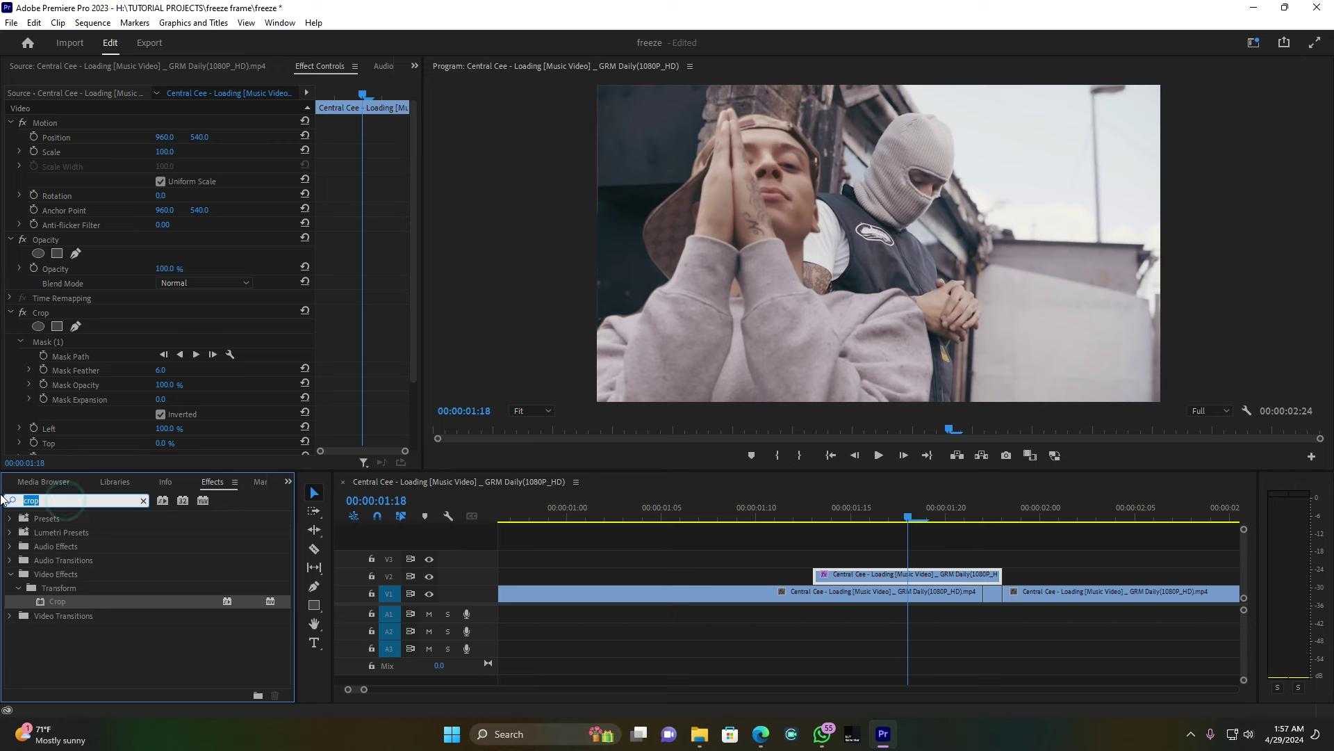
type("tra")
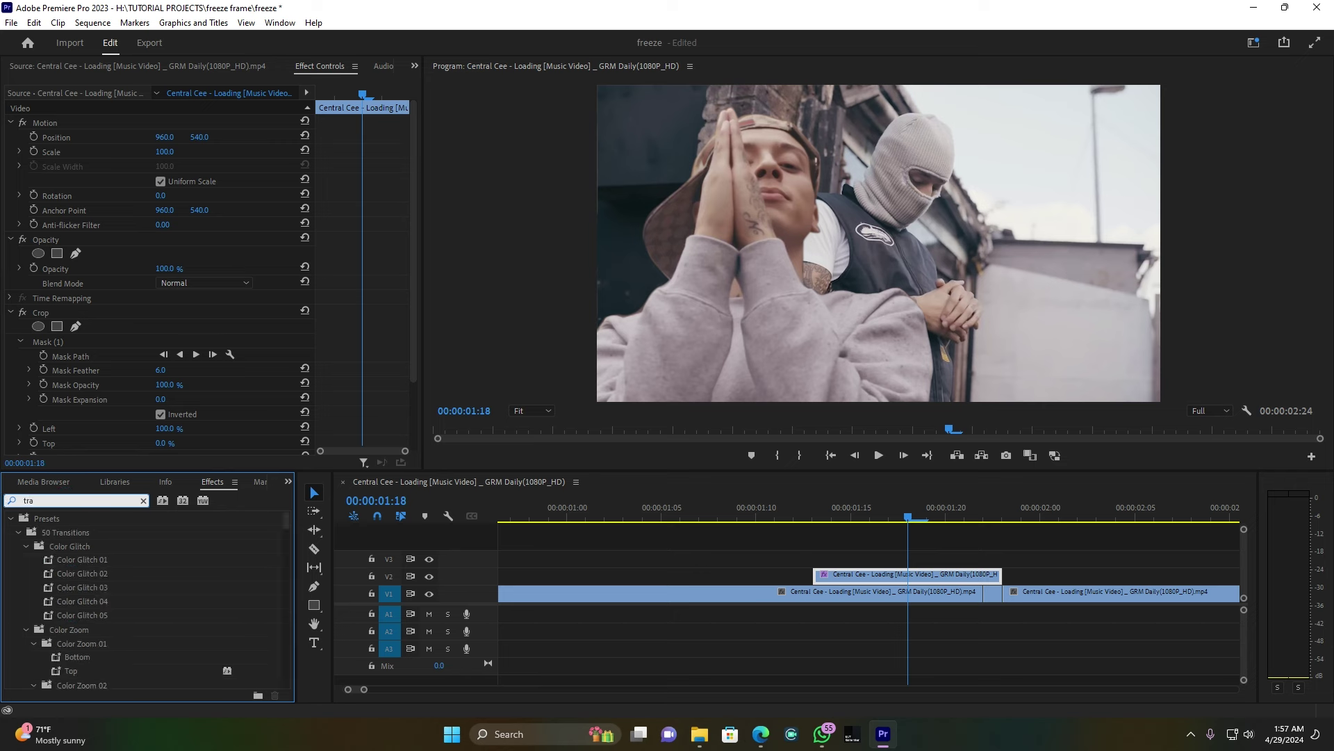
type("nsf")
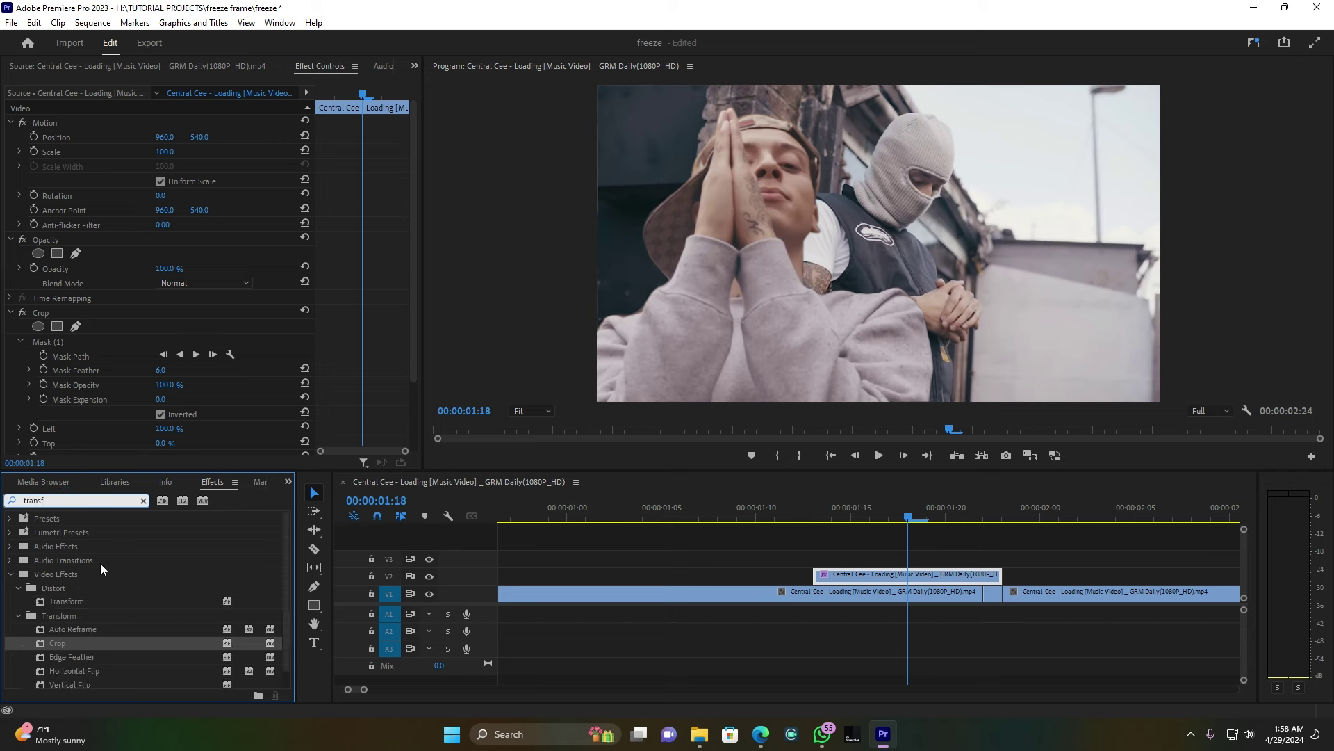
left_click_drag(67, 602, 874, 577)
scroll(245, 308, "down", 8)
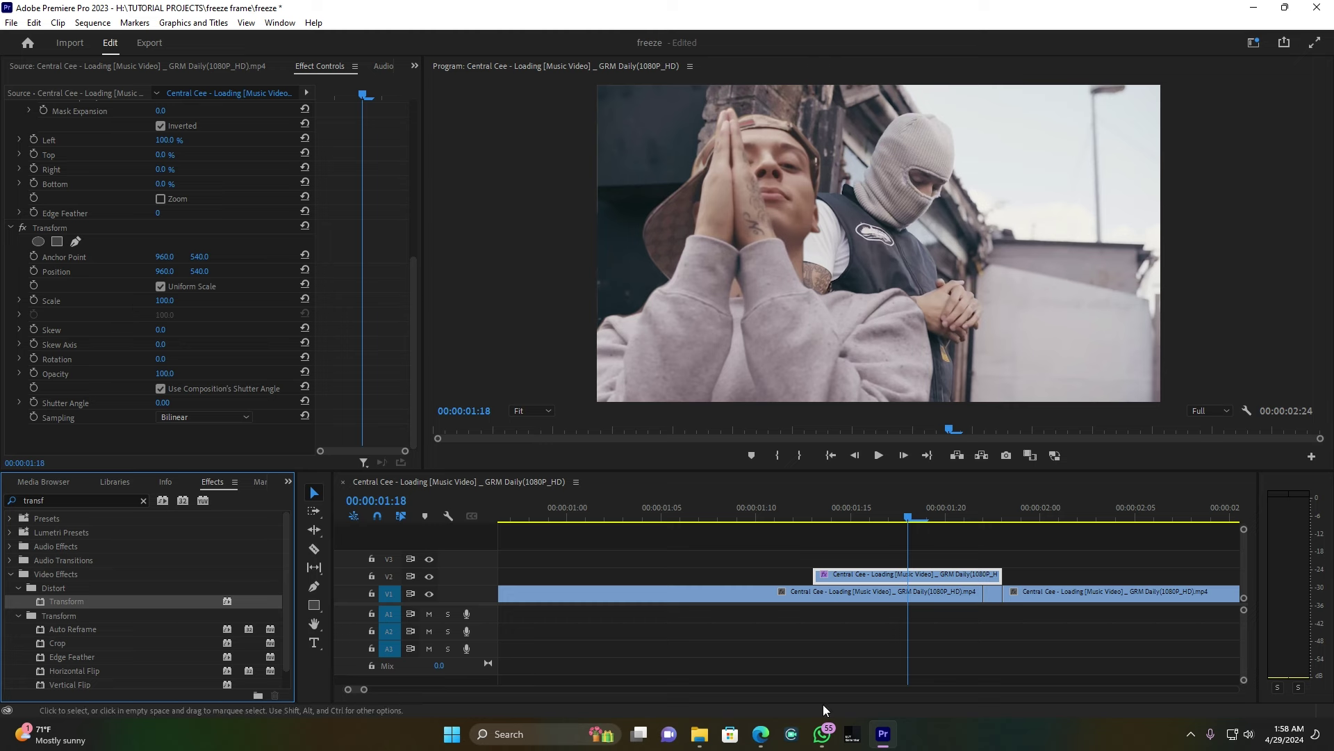
- Preview the first transition, and add a Transform Position keyframe to the second V2 clip at 00:00:01:18
left_click_drag(365, 690, 420, 682)
left_click(526, 517)
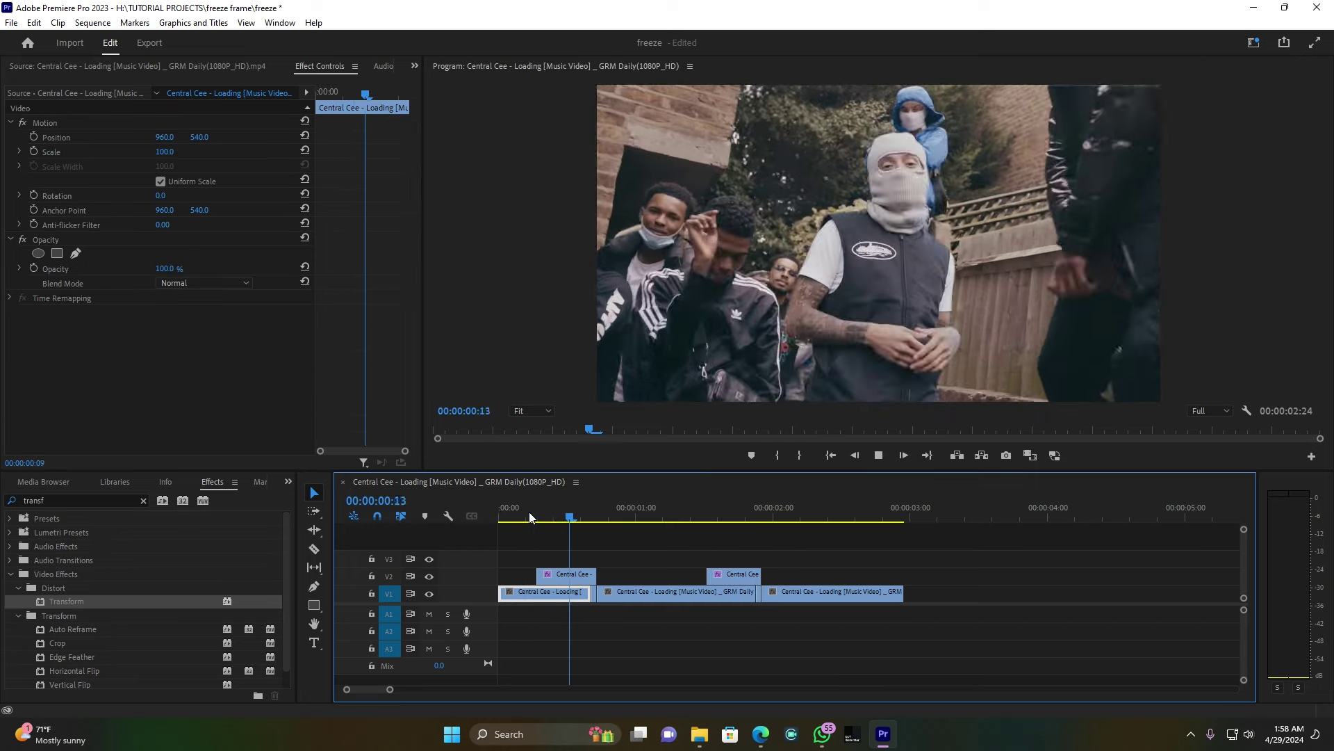
key("space")
left_click(702, 517)
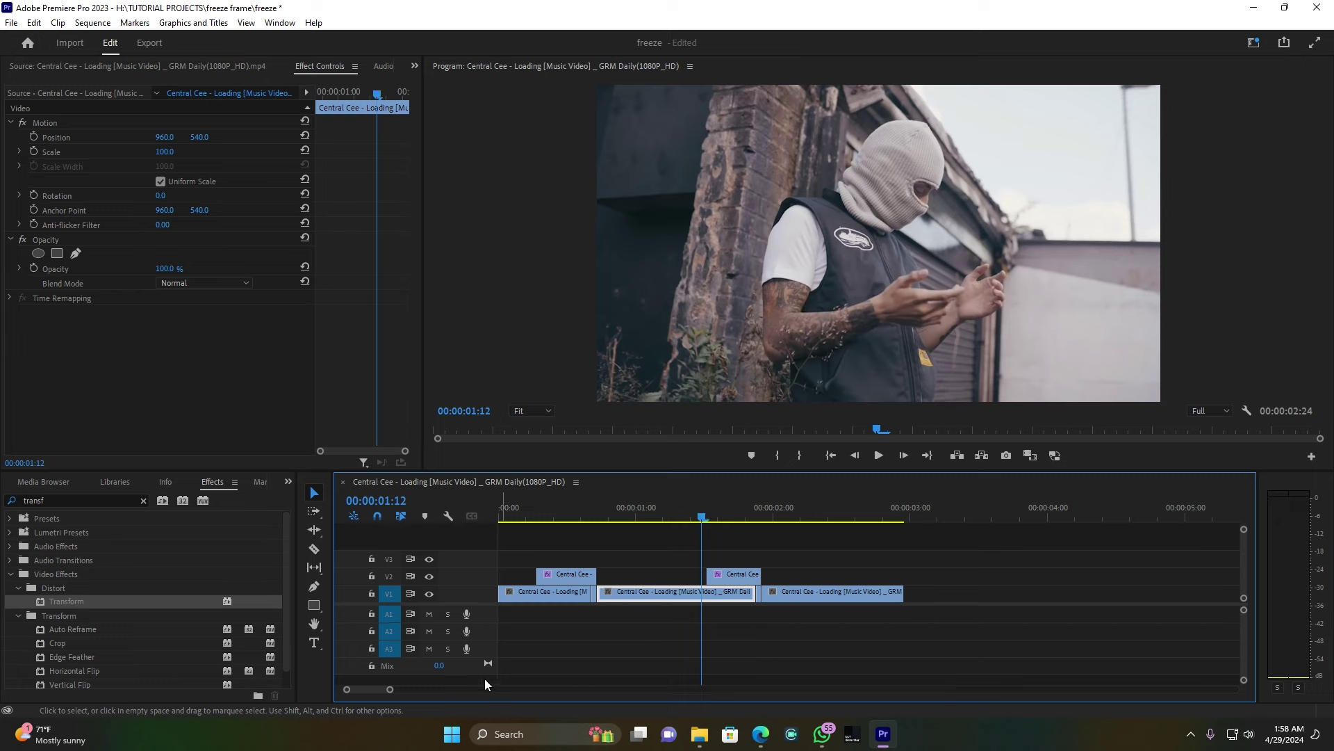
left_click_drag(390, 689, 364, 690)
left_click_drag(927, 516, 942, 517)
left_click(952, 577)
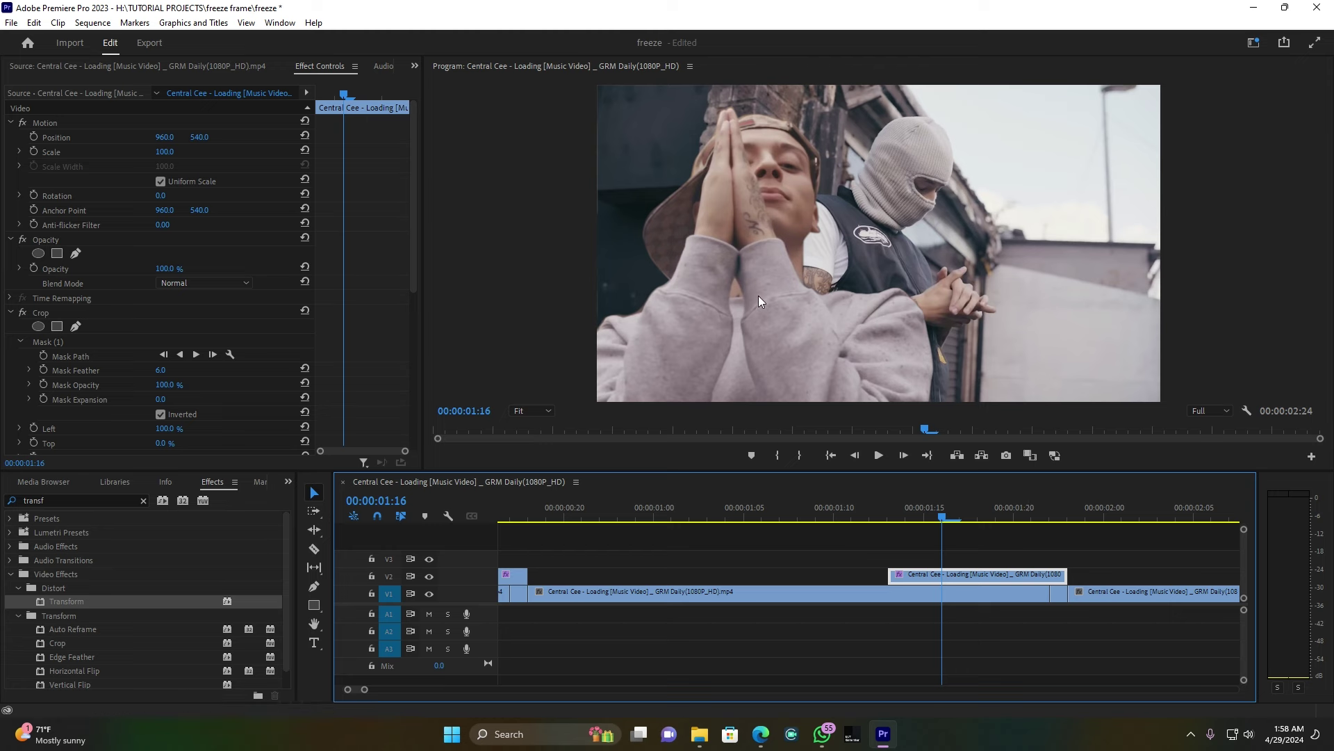
mouse_move(960, 517)
left_mouse_down()
mouse_move(972, 518)
mouse_move(887, 515)
mouse_move(972, 521)
left_mouse_up()
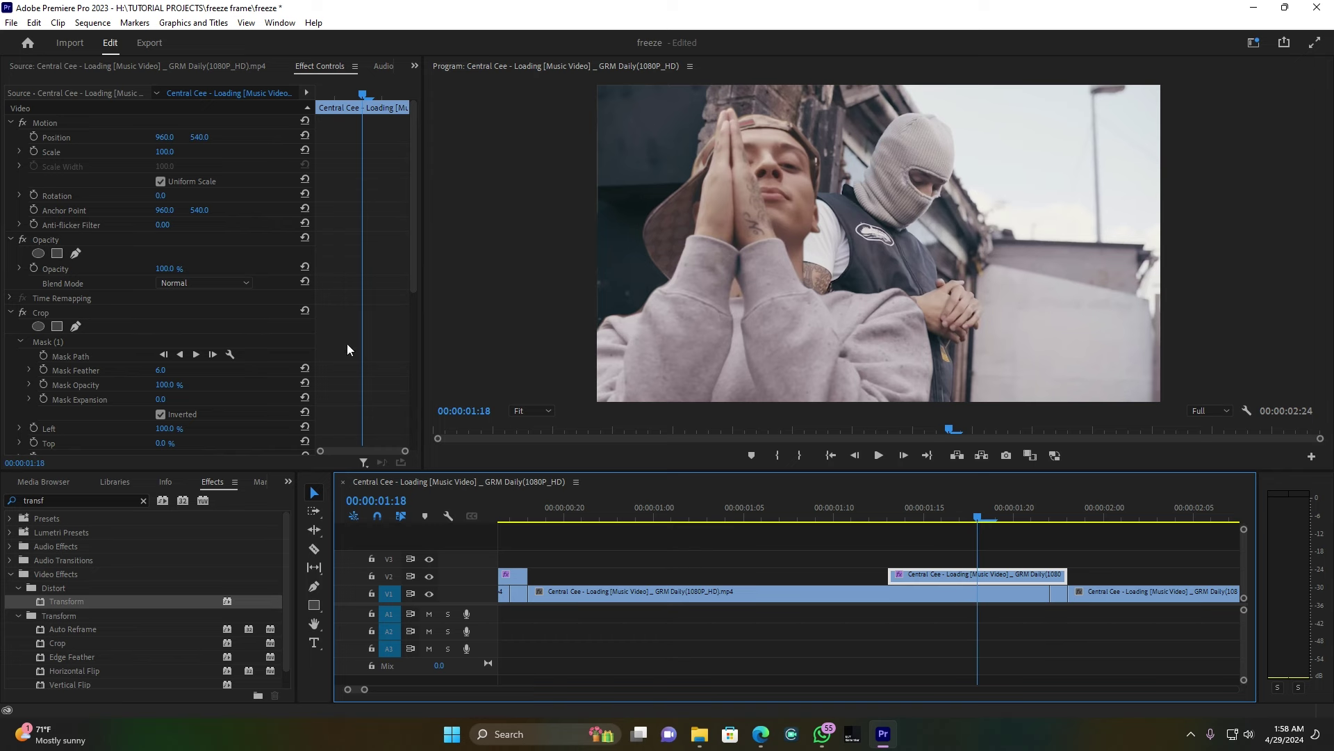
left_click_drag(411, 270, 344, 396)
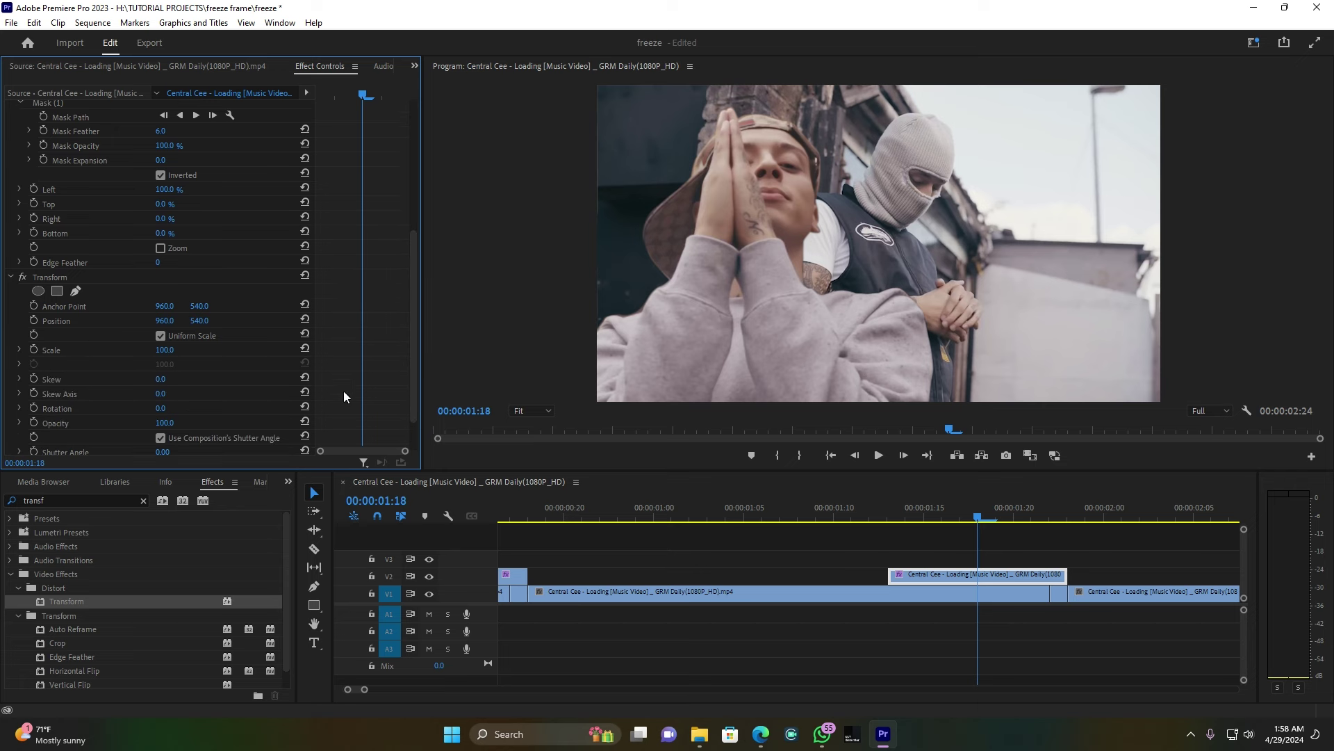
left_click(32, 320)
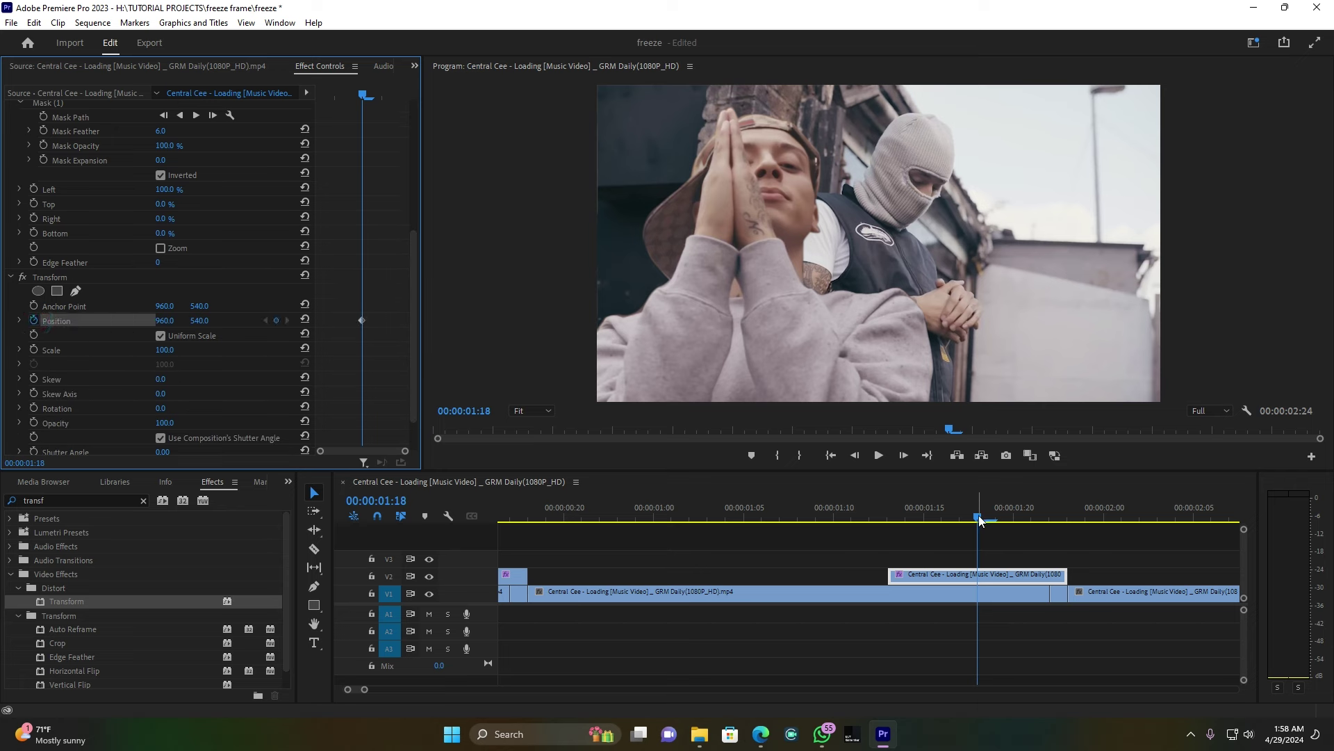
- At 00:00:01:13, set the Transform Position X to 2969.0 to start the cutout outside the frame, and play back the slide
left_click_drag(977, 516, 894, 517)
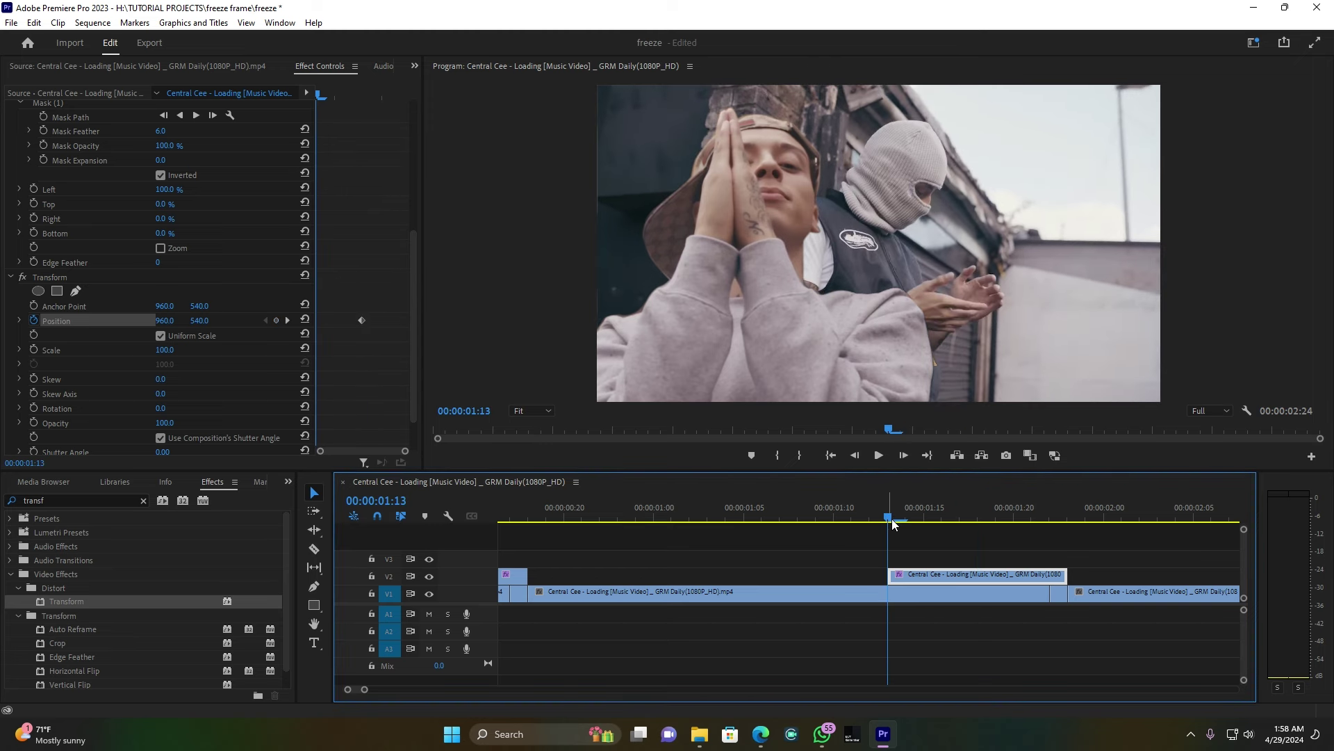
left_click_drag(164, 321, 1039, 321)
left_click_drag(161, 320, 685, 321)
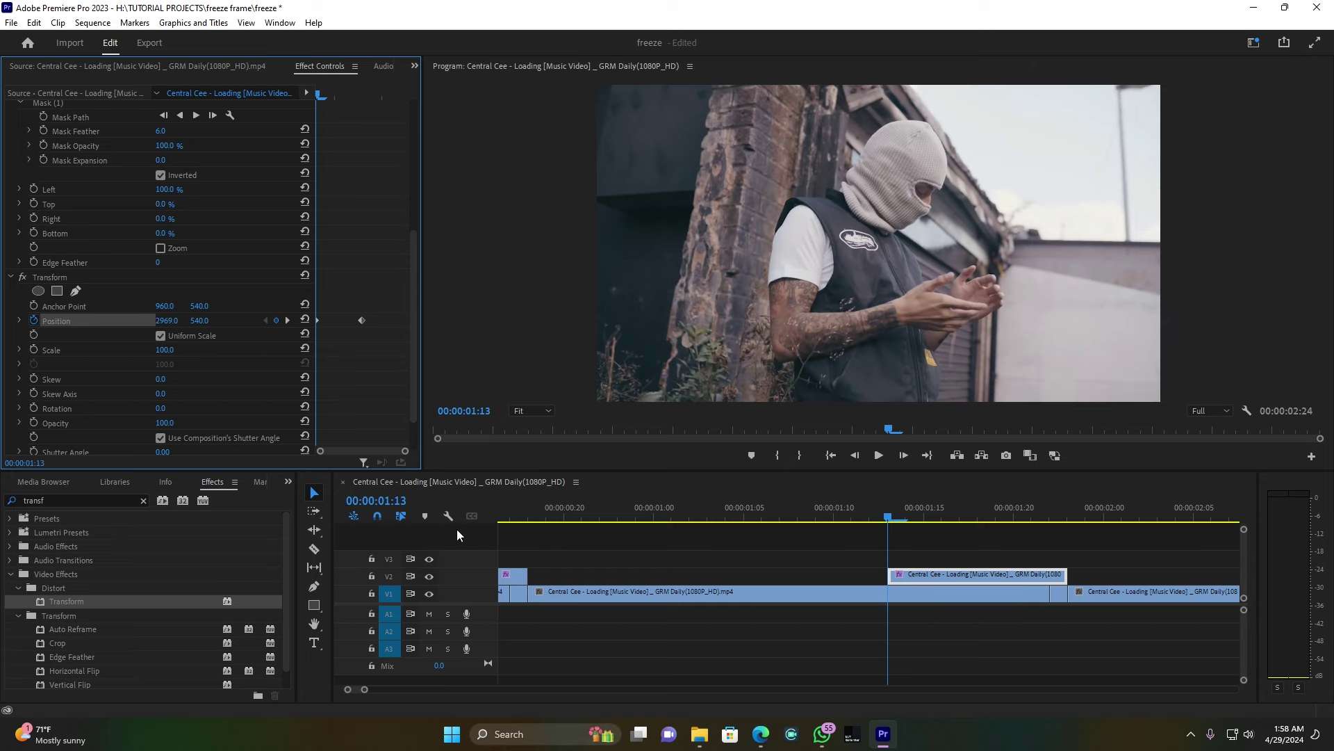
key("space")
left_click(858, 506)
- Disable the composition's shutter angle for the V2 clip's Transform, set Shutter Angle to 66, and play back the motion blur
left_click(923, 518)
left_click(920, 573)
left_click_drag(411, 229, 414, 418)
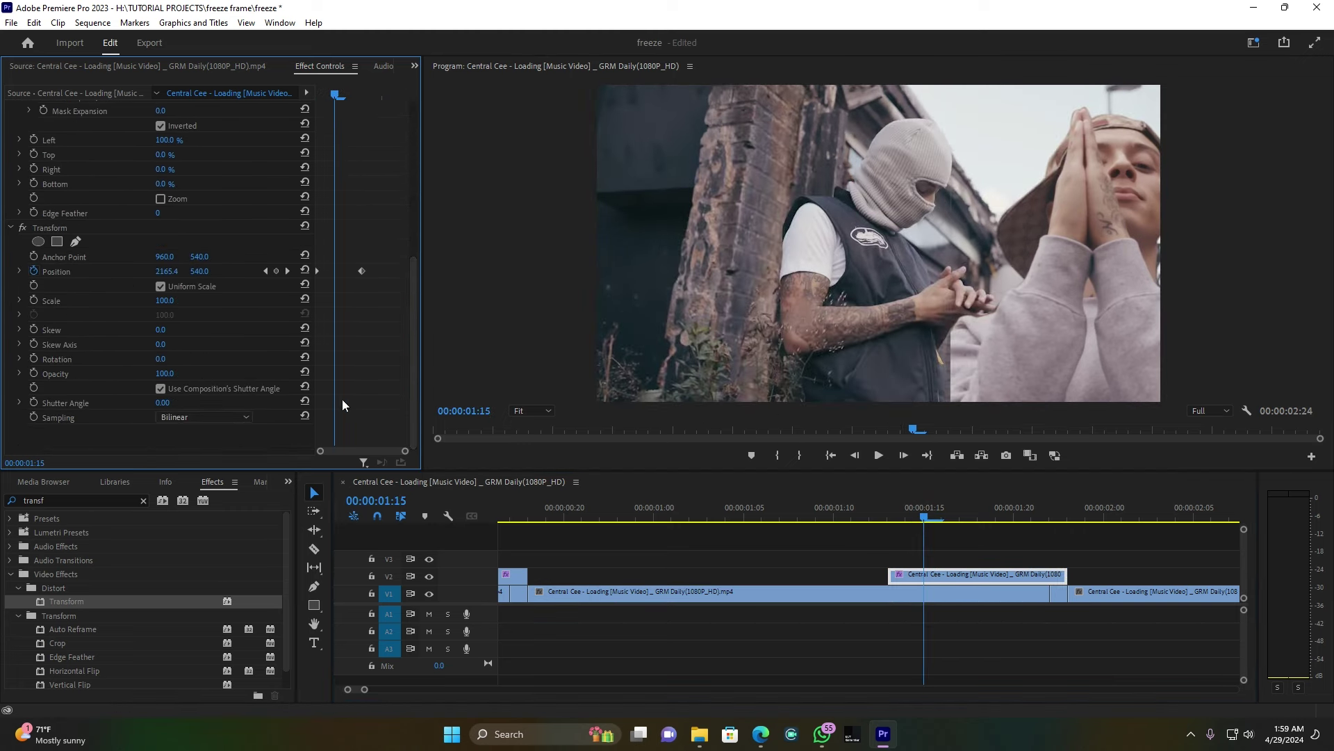
left_click(162, 389)
left_click_drag(162, 402, 204, 403)
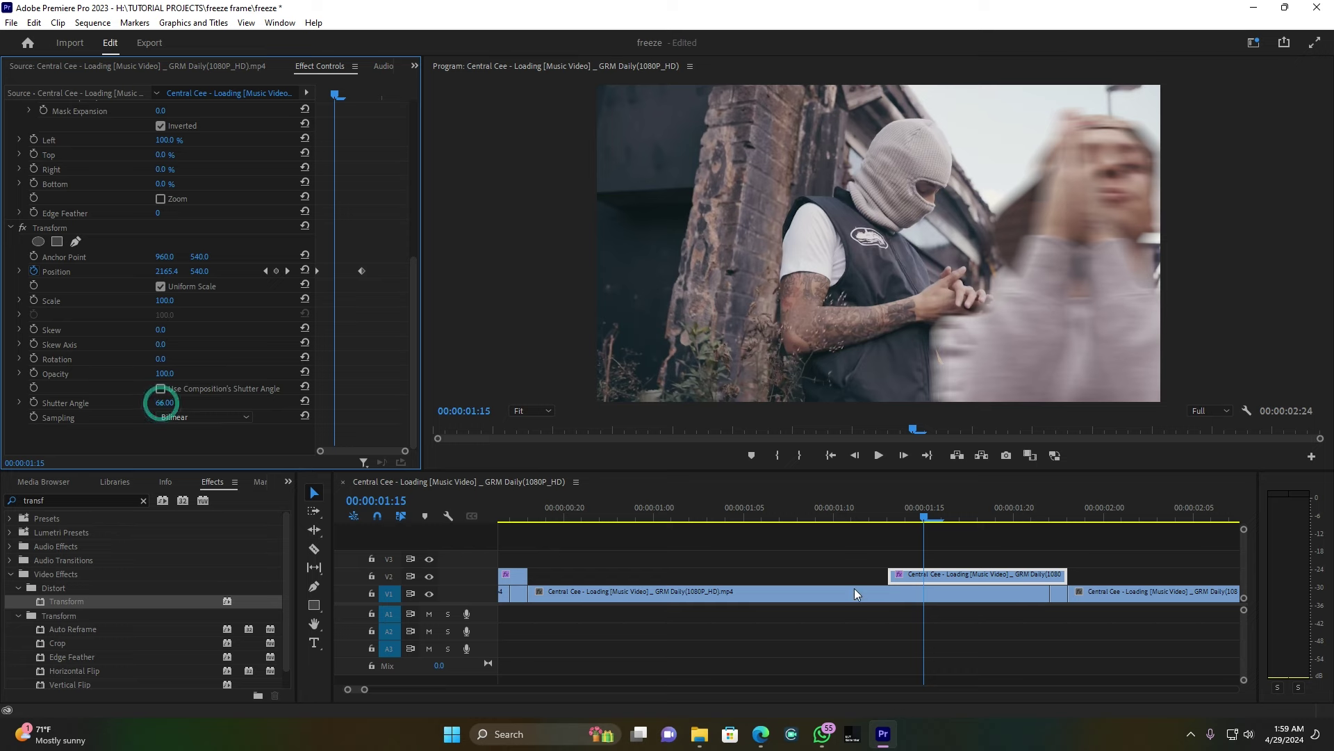
left_click(832, 515)
key("space")
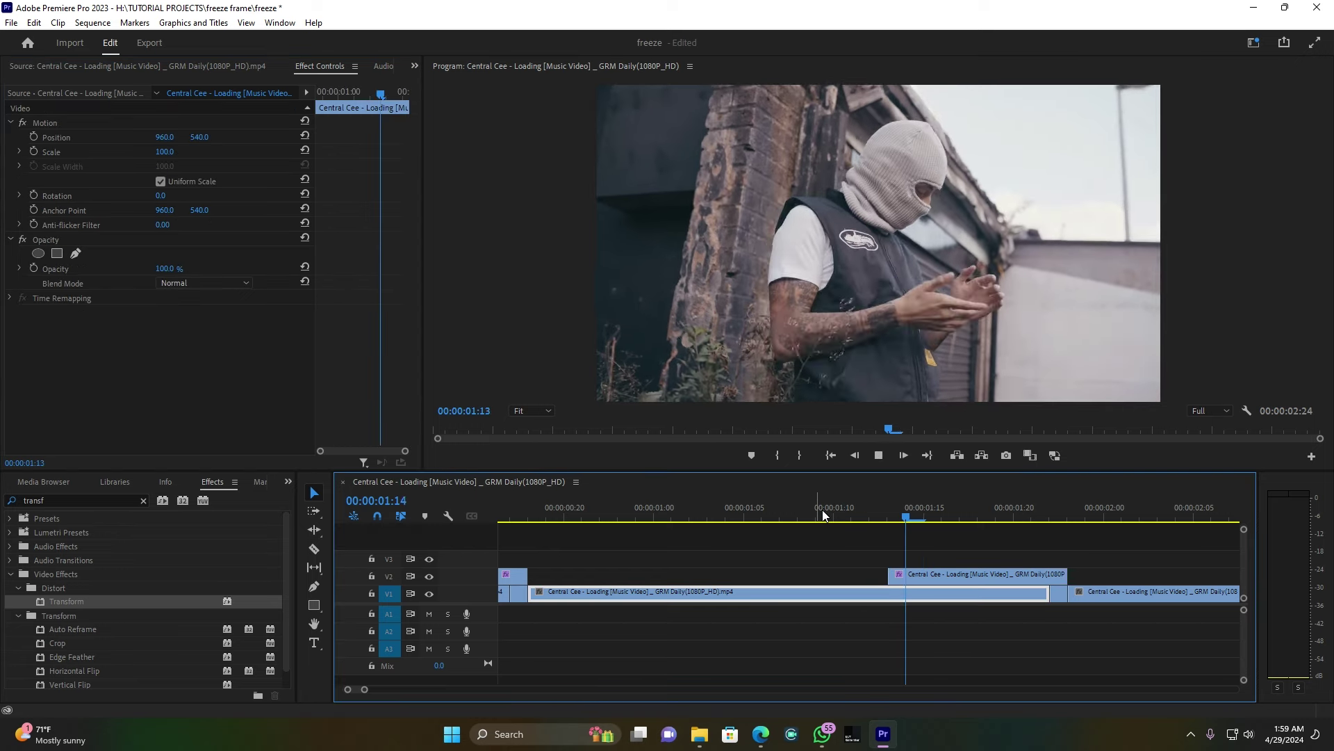
left_click(811, 517)
key("space")
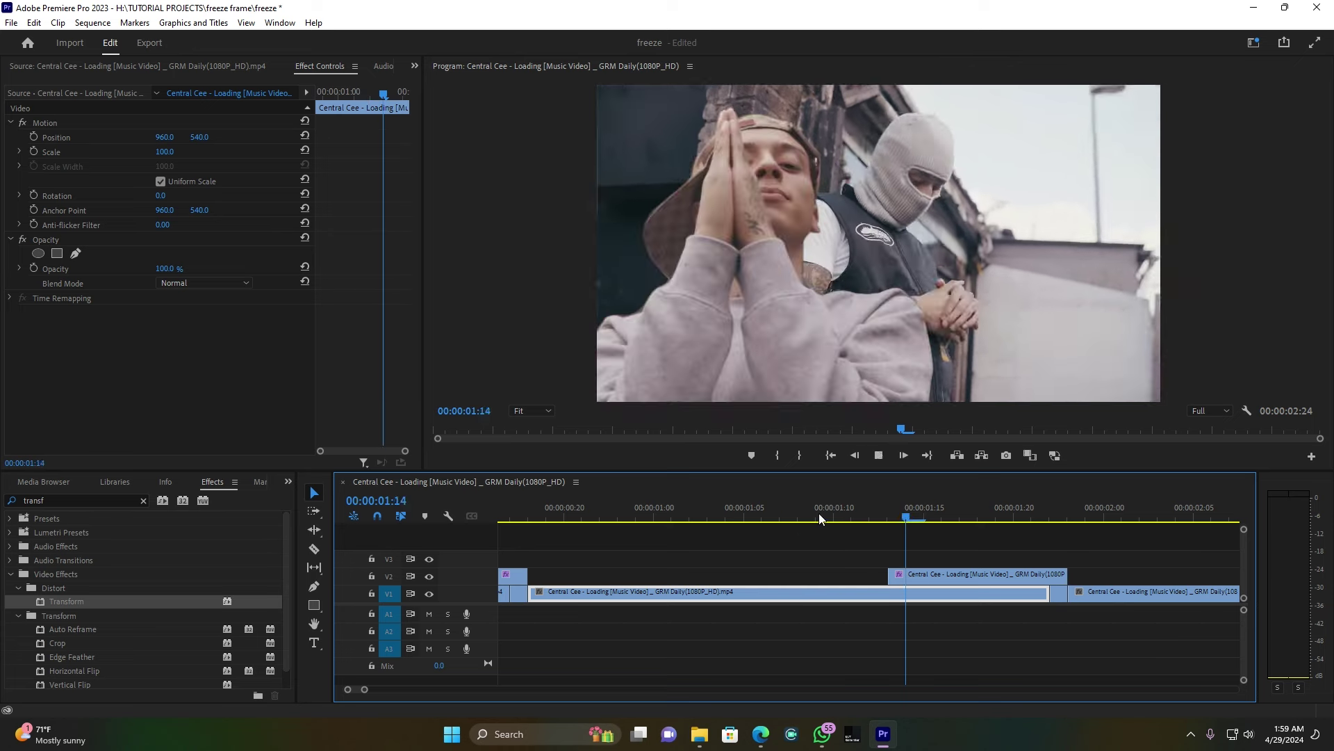
- Move the V2 clip's ending Position keyframe slightly past 00:00:01:18 to slow the slide, and play back the transition
left_click(921, 515)
left_click(919, 574)
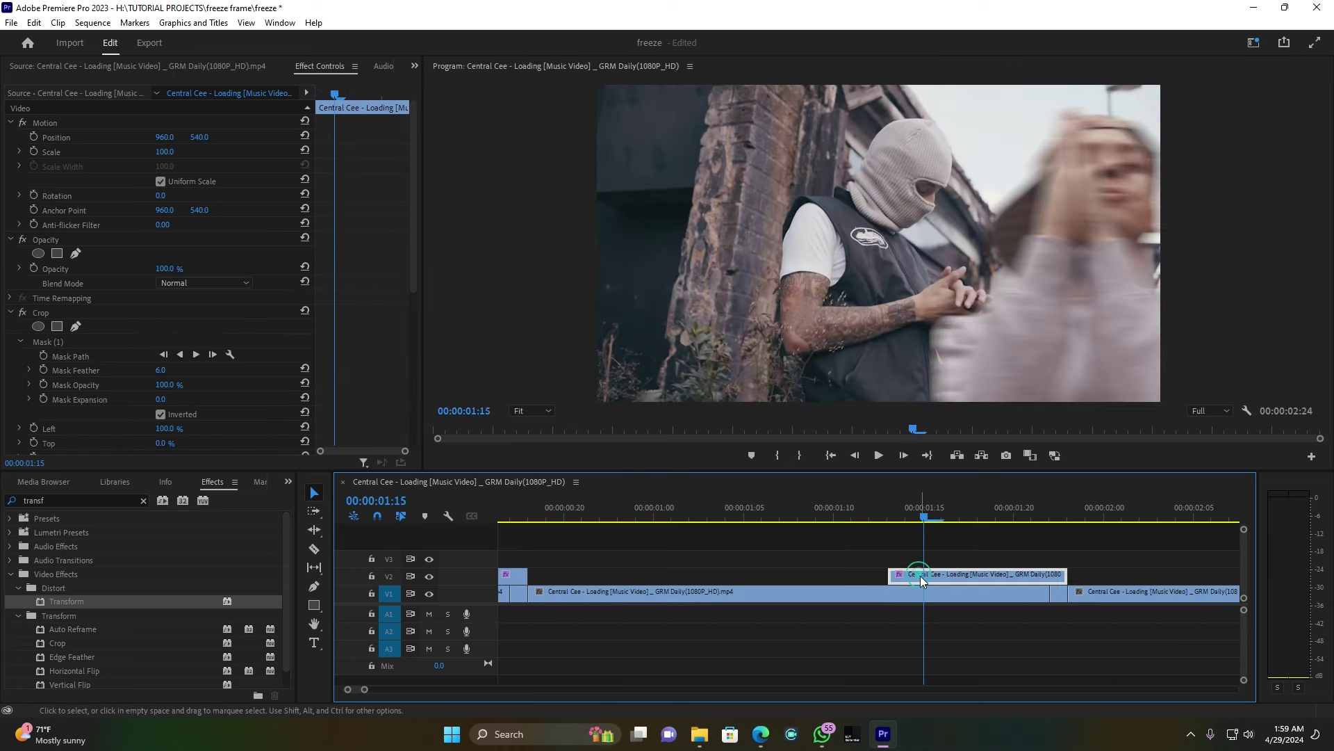
left_click_drag(411, 248, 419, 375)
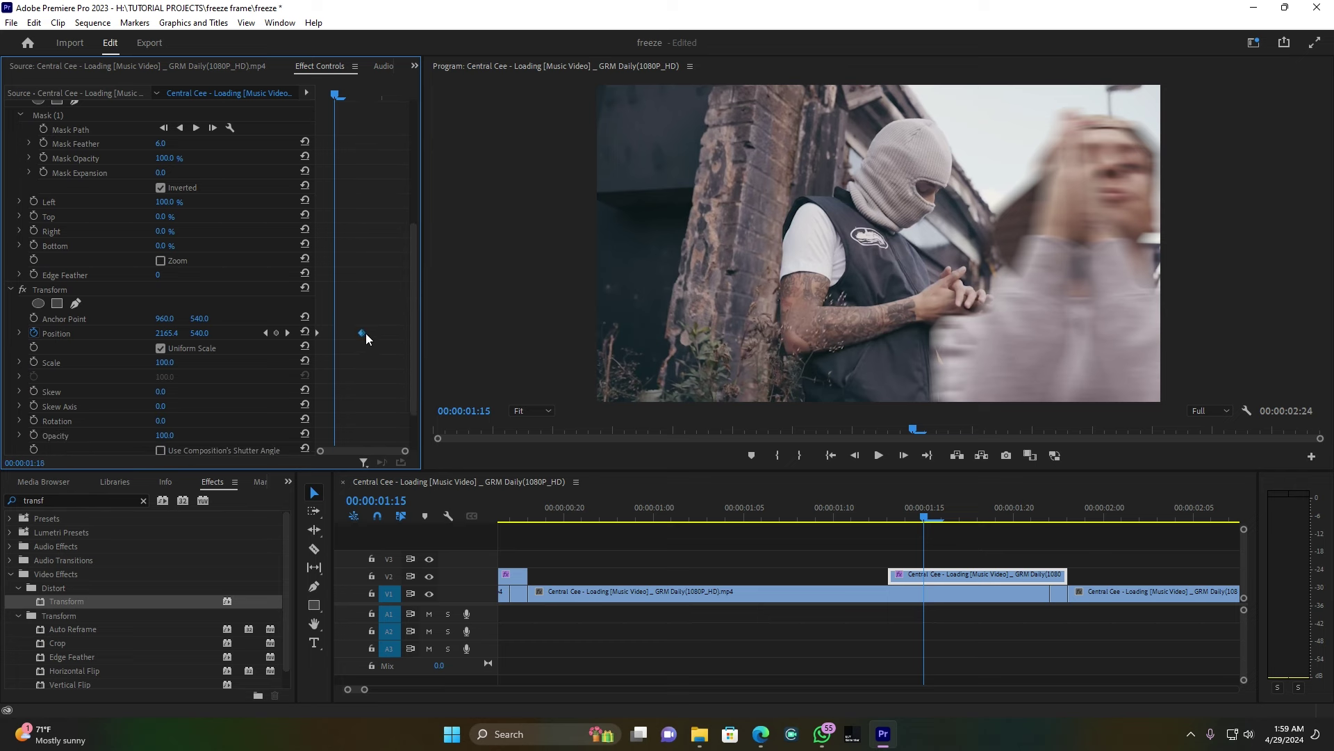
left_click_drag(366, 333, 373, 333)
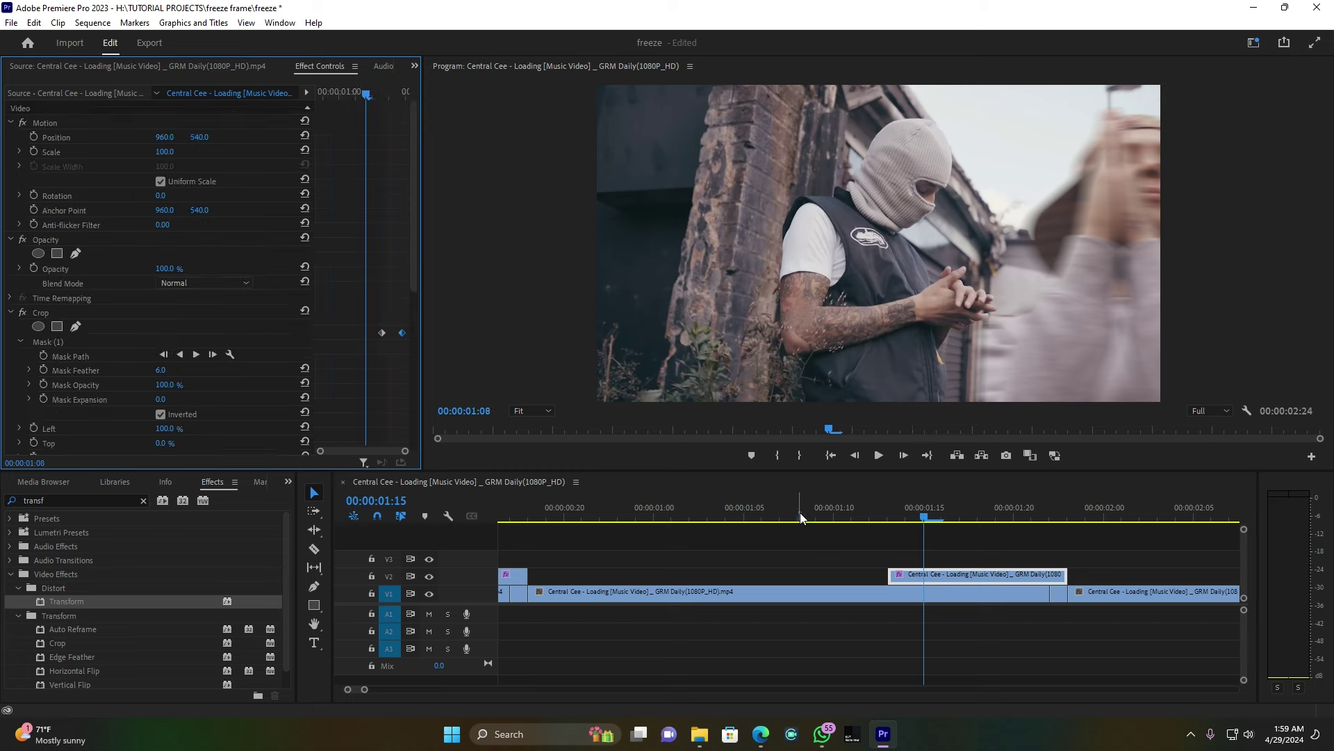
left_click(800, 512)
key("space")
key("space")
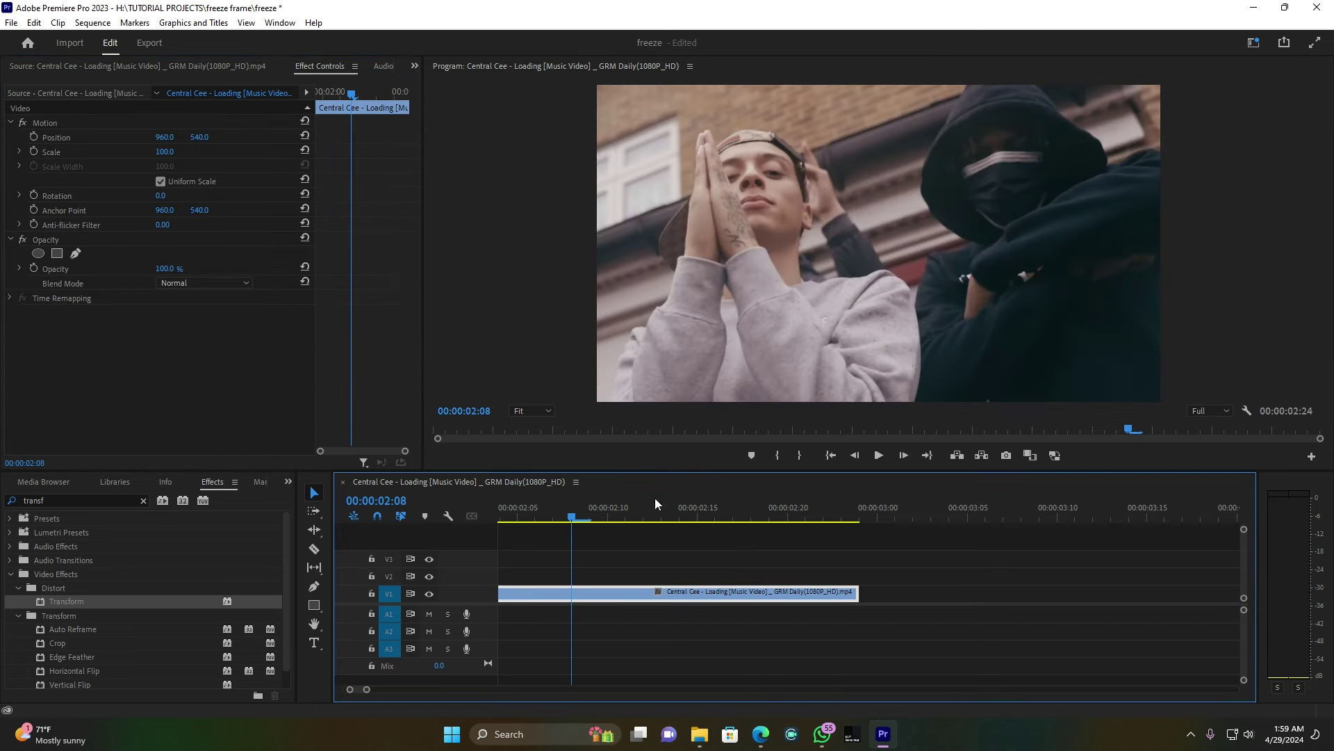